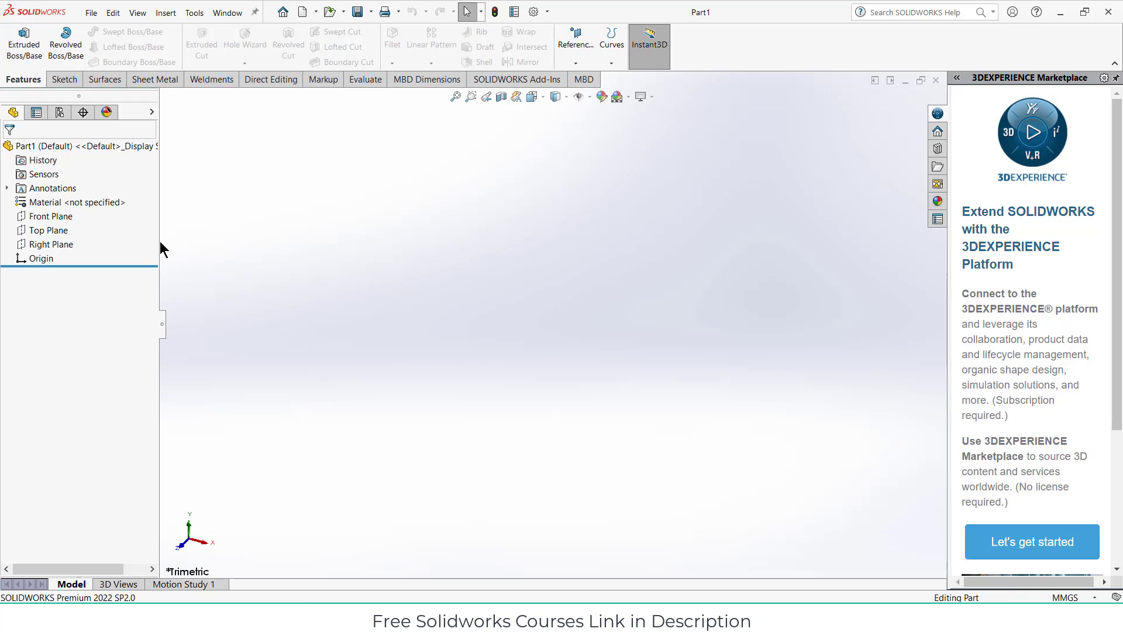
# - Sketch an L on the Front Plane: a vertical line about 87 mm down to the origin and a horizontal line about 99 mm long
pyautogui.click(69, 82)
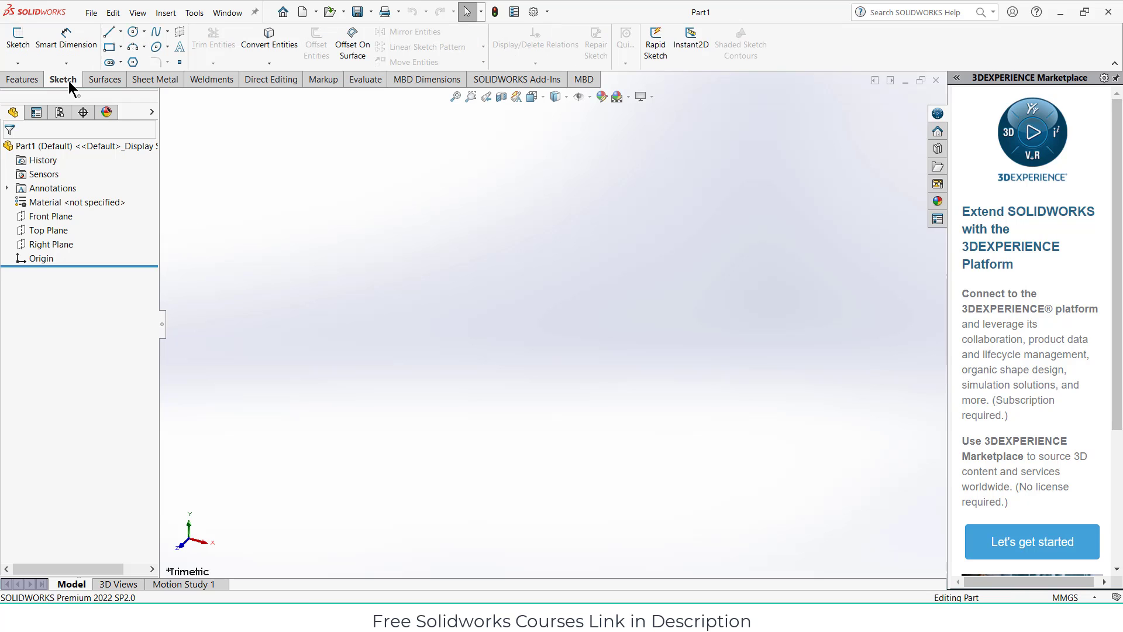
pyautogui.click(32, 216)
pyautogui.click(18, 37)
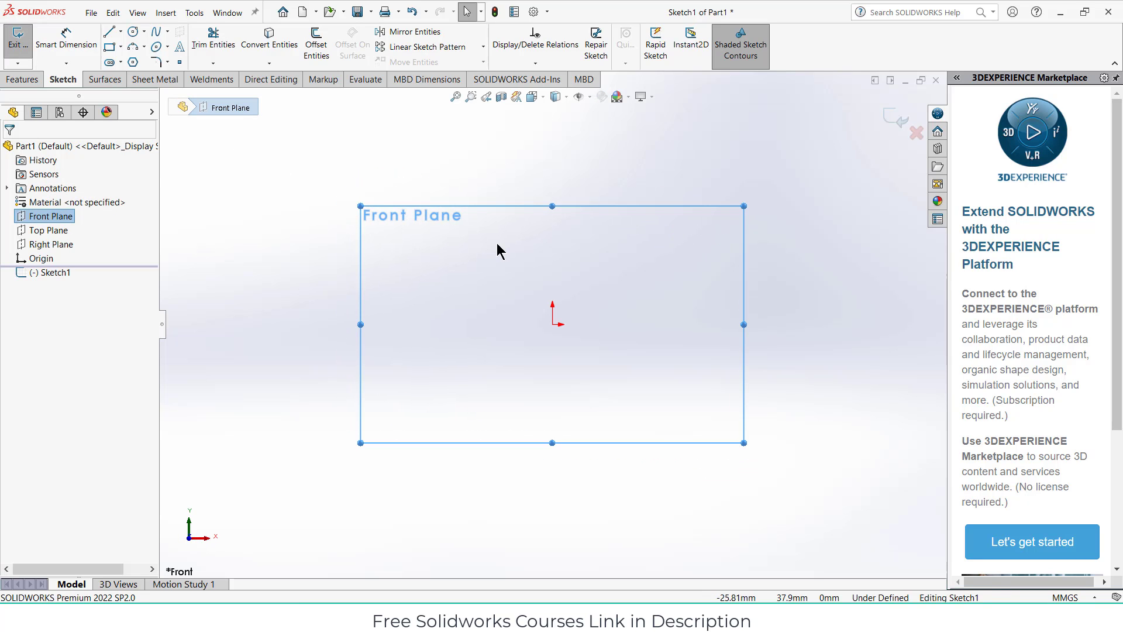
pyautogui.click(108, 36)
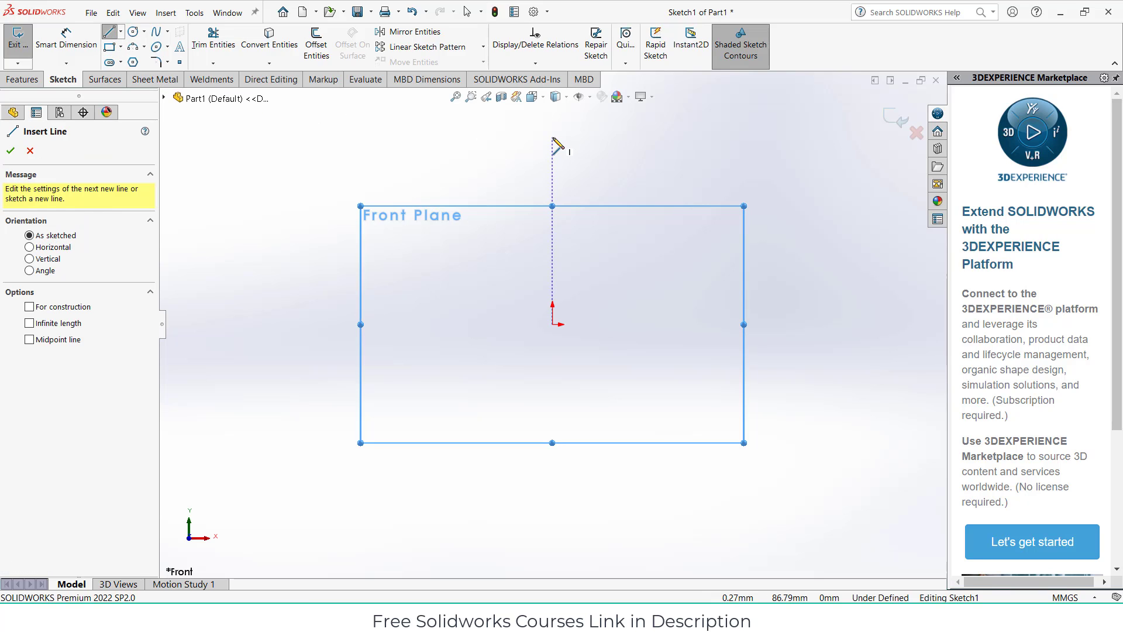
pyautogui.click(552, 139)
pyautogui.click(552, 321)
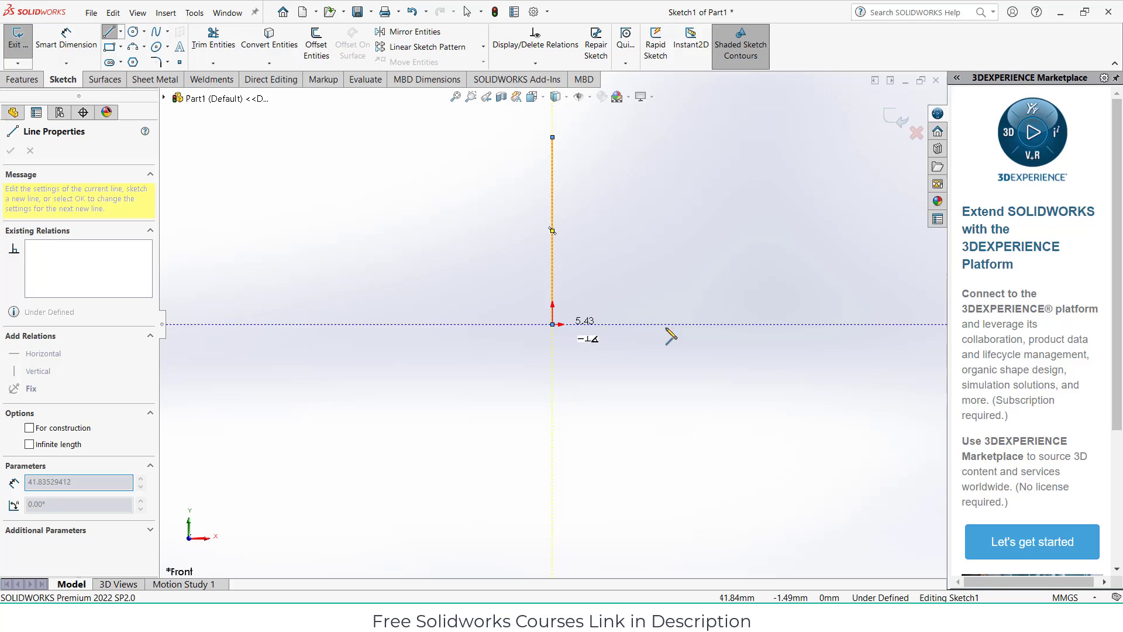
pyautogui.click(767, 325)
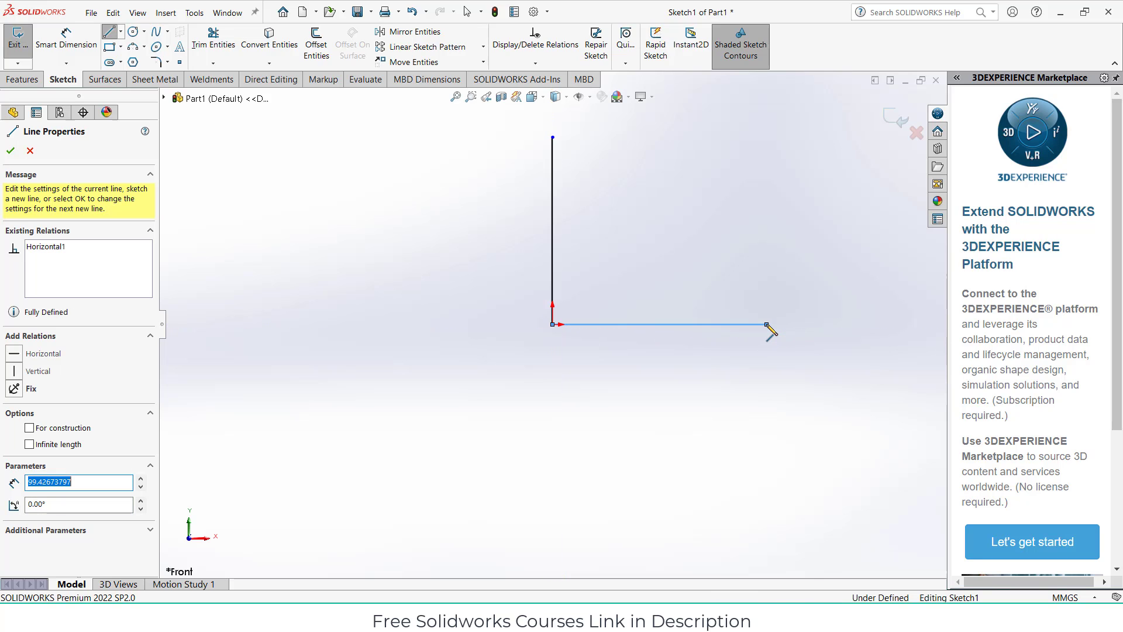
pyautogui.press('Escape')
# - Dimension the horizontal and vertical lines of the L to 100 mm each
pyautogui.click(66, 41)
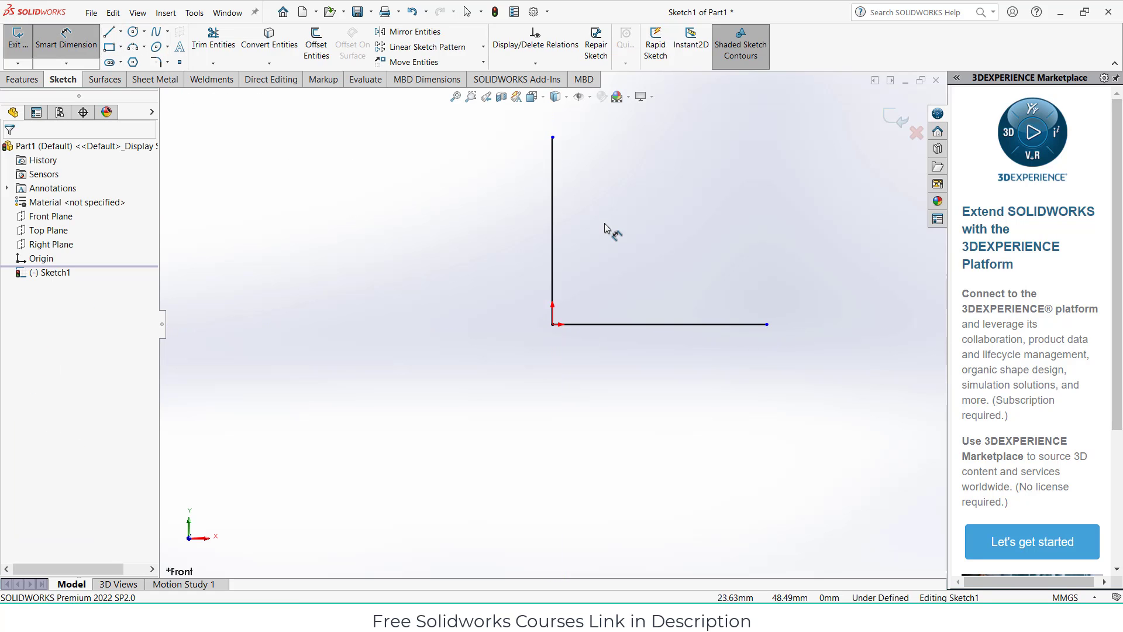
pyautogui.click(667, 325)
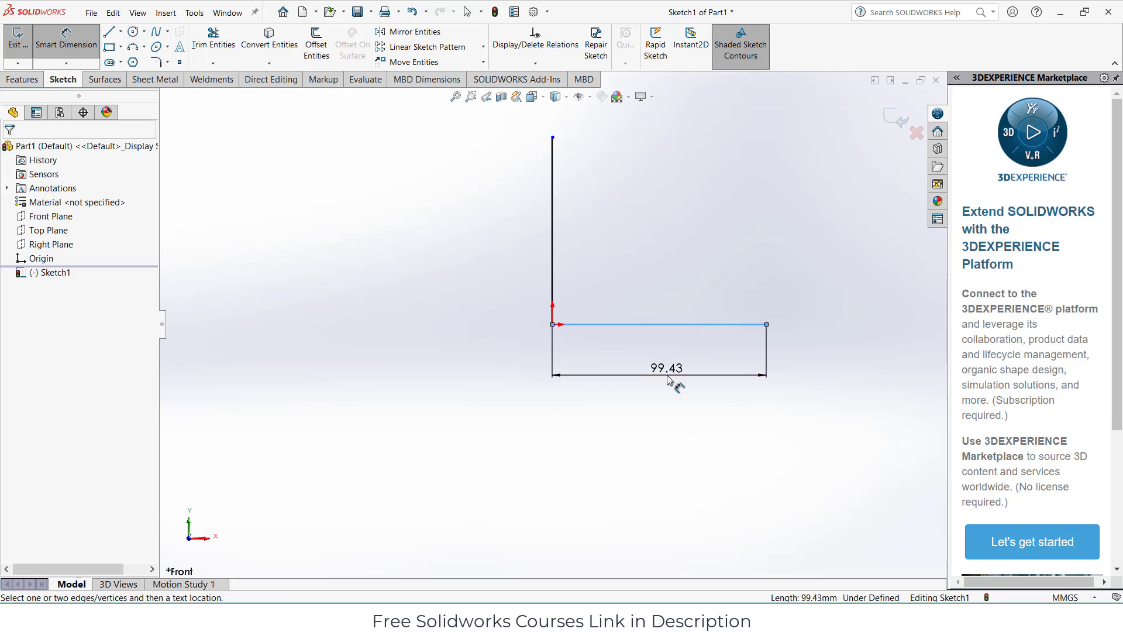
pyautogui.click(668, 380)
pyautogui.write('100')
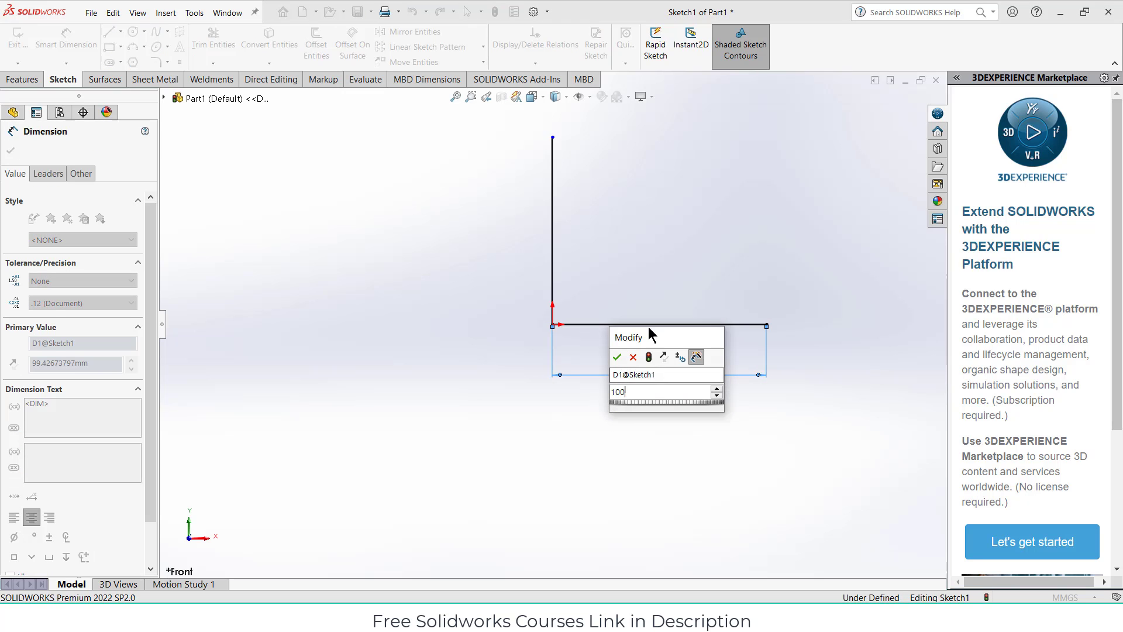
pyautogui.press('Return')
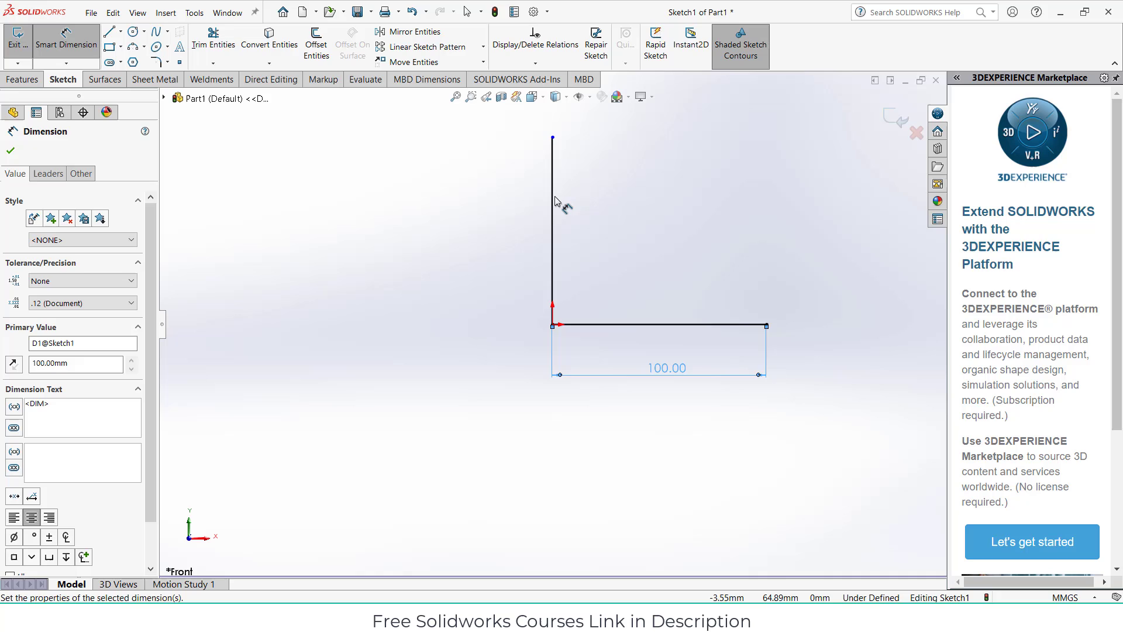
pyautogui.click(552, 199)
pyautogui.click(550, 202)
pyautogui.click(523, 202)
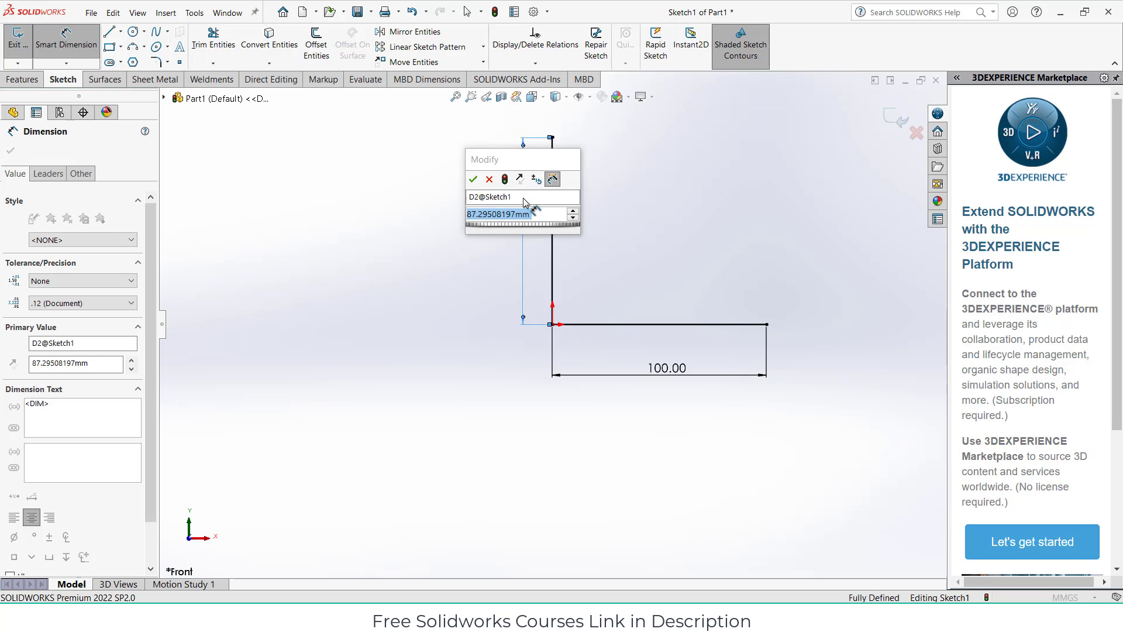
pyautogui.write('100')
pyautogui.press('Return')
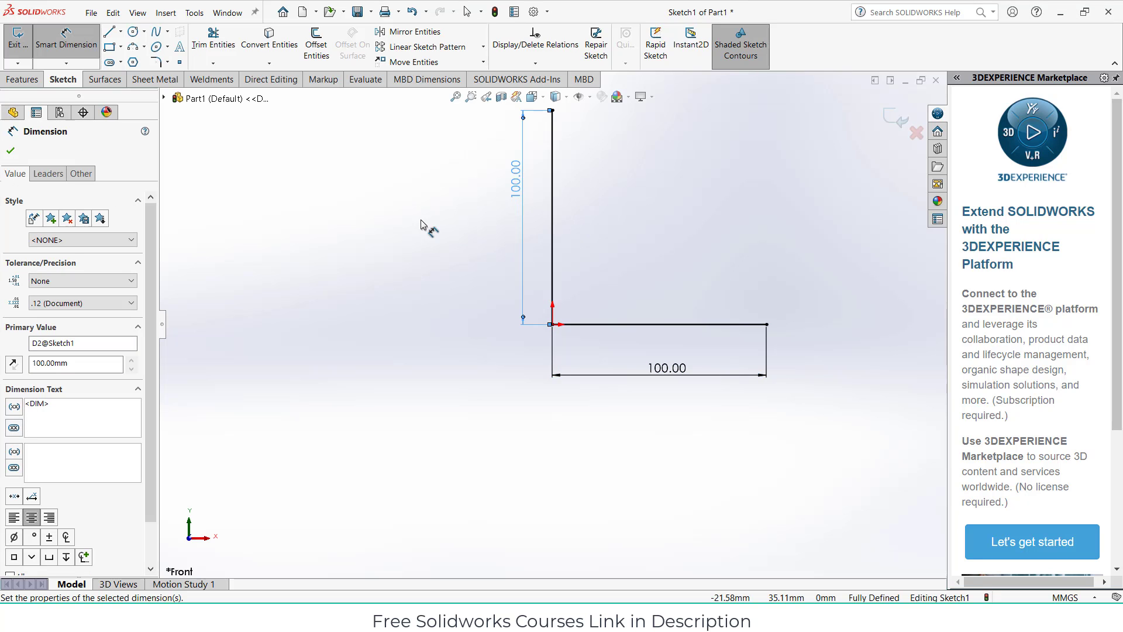
# - Start a thin Extruded Boss from the L sketch, flipping the wall to the inside of the L and using a Mid Plane end condition
pyautogui.click(22, 79)
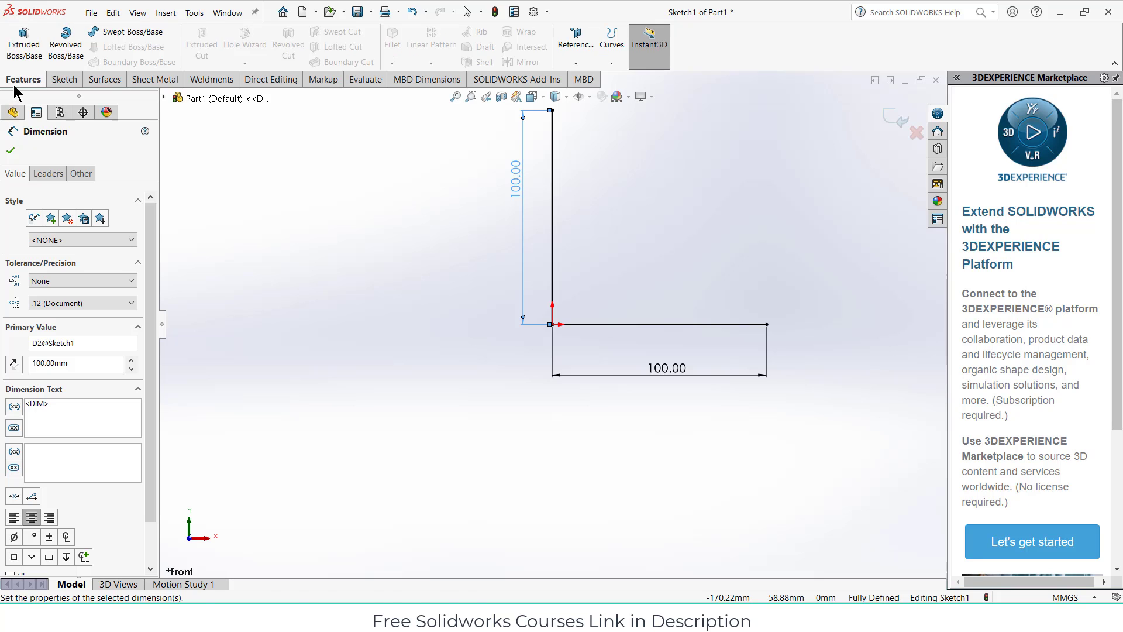
pyautogui.click(24, 44)
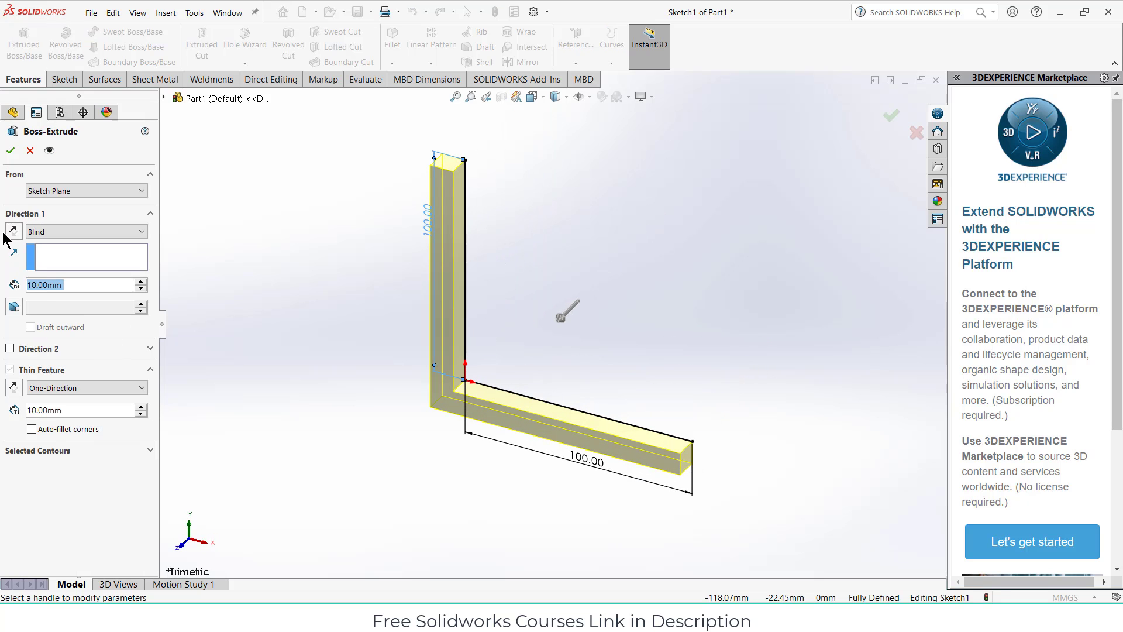
pyautogui.click(14, 388)
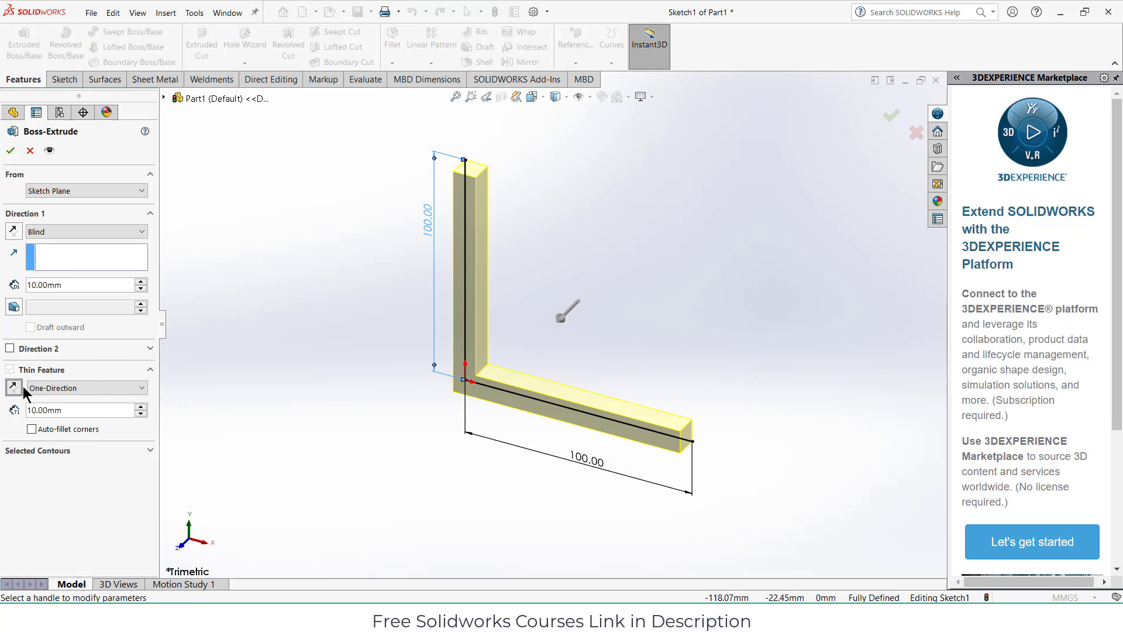
pyautogui.moveTo(559, 354); pyautogui.dragTo(615, 297, button='middle')
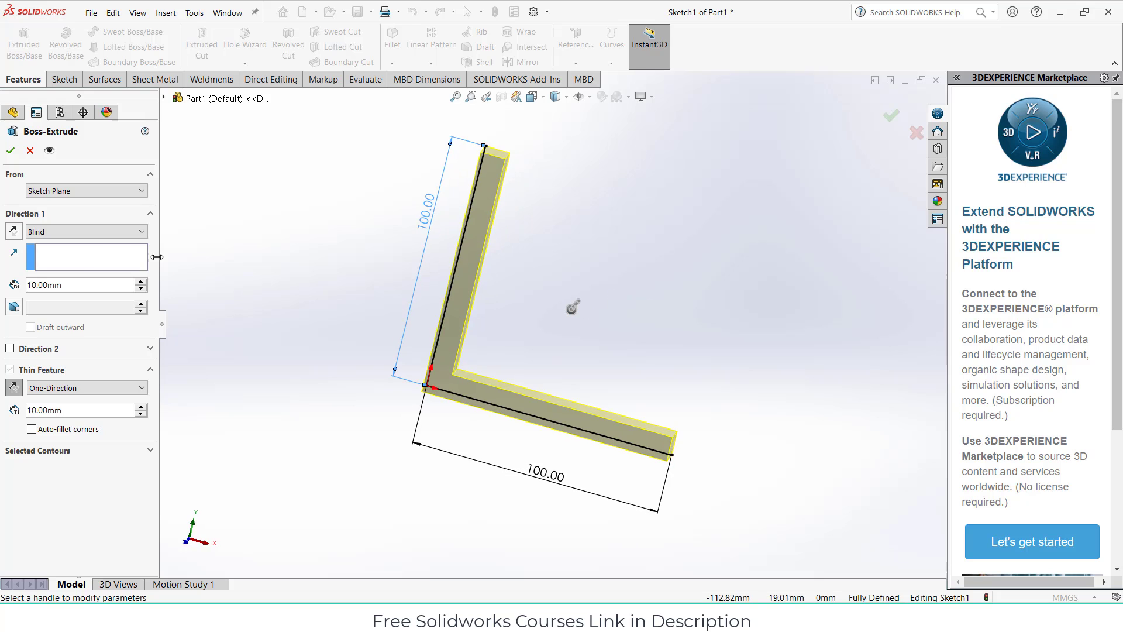
pyautogui.click(99, 230)
pyautogui.click(96, 293)
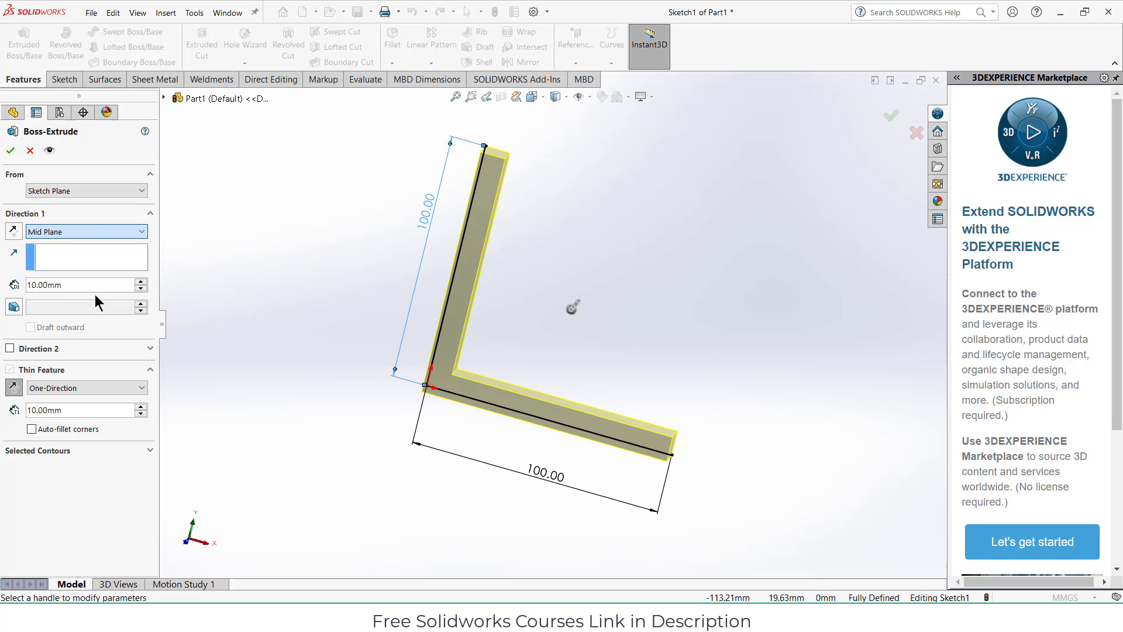
# - Set the extrusion depth to 100 mm and the wall thickness to 15 mm, and complete the extrusion
pyautogui.moveTo(323, 336); pyautogui.dragTo(269, 349, button='middle')
pyautogui.moveTo(565, 310); pyautogui.dragTo(476, 359)
pyautogui.moveTo(492, 366); pyautogui.dragTo(362, 346, button='middle')
pyautogui.write('100')
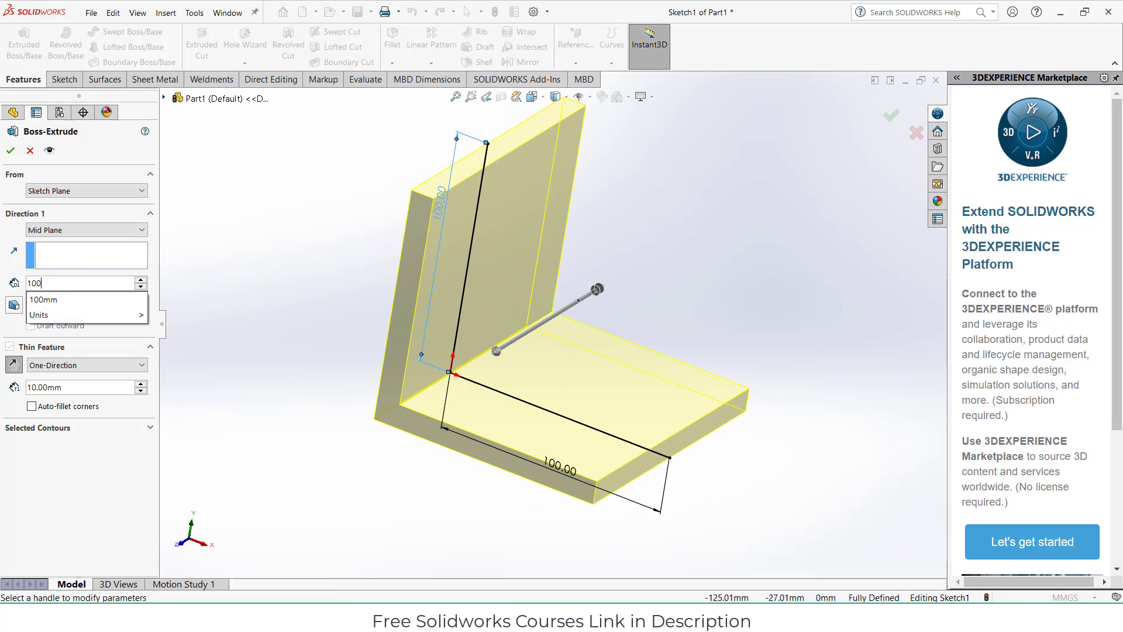
pyautogui.press('Return')
pyautogui.moveTo(374, 310); pyautogui.dragTo(555, 314, button='middle')
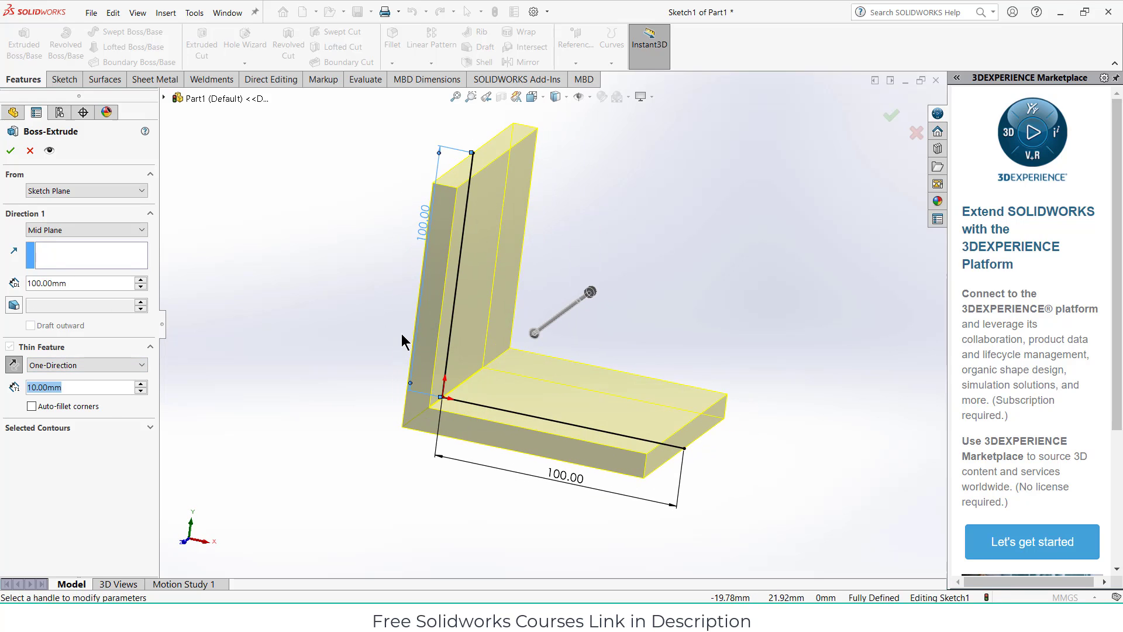
pyautogui.write('15')
pyautogui.press('Return')
pyautogui.moveTo(402, 335); pyautogui.dragTo(439, 355, button='middle')
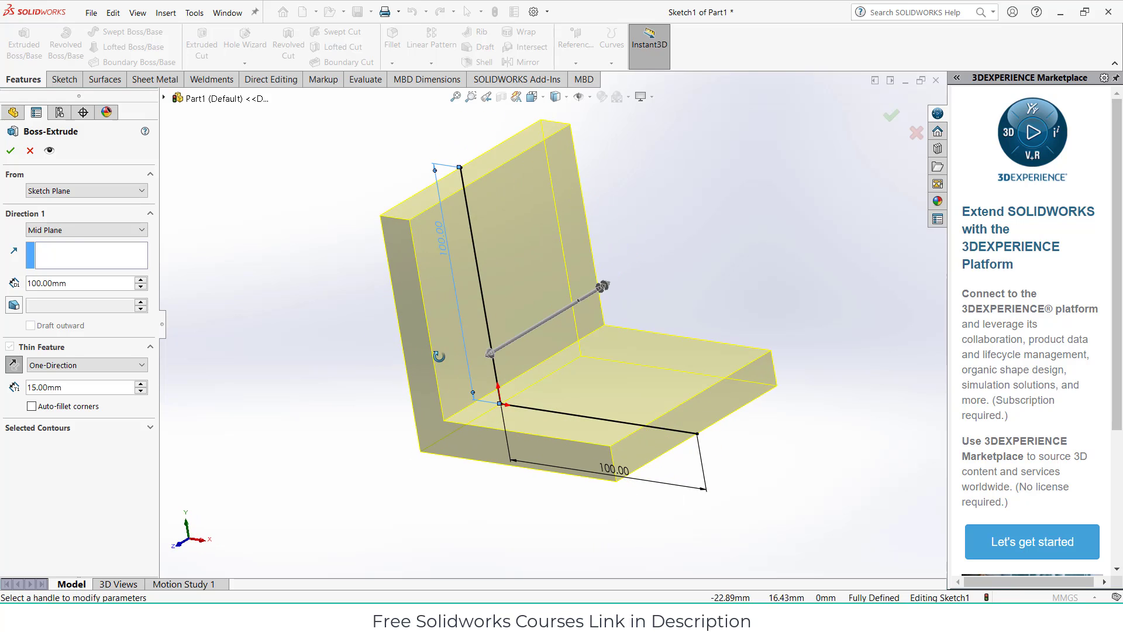
pyautogui.click(10, 153)
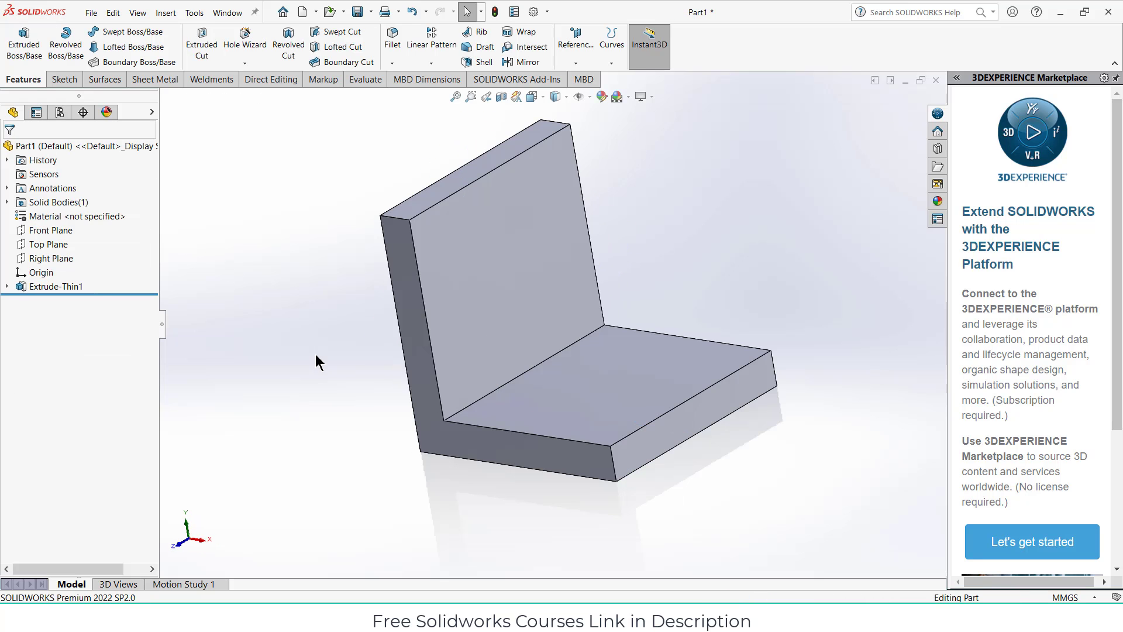
# - Start a sketch on the upper face of the horizontal leg and draw a circle about 15 mm in diameter near its outer front corner
pyautogui.click(602, 399)
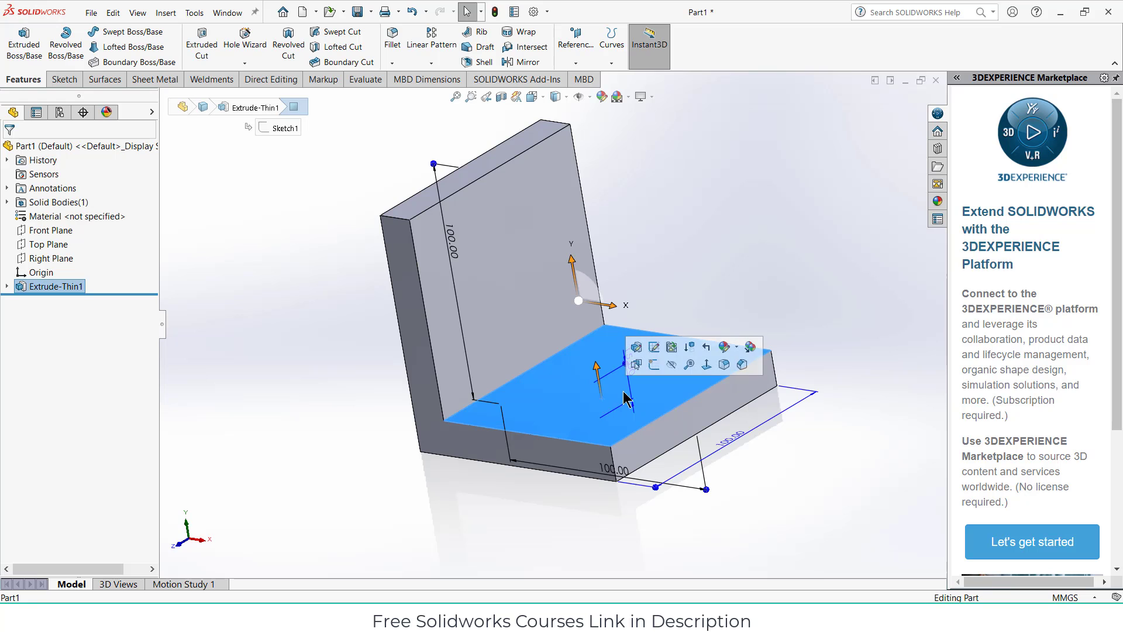
pyautogui.click(657, 368)
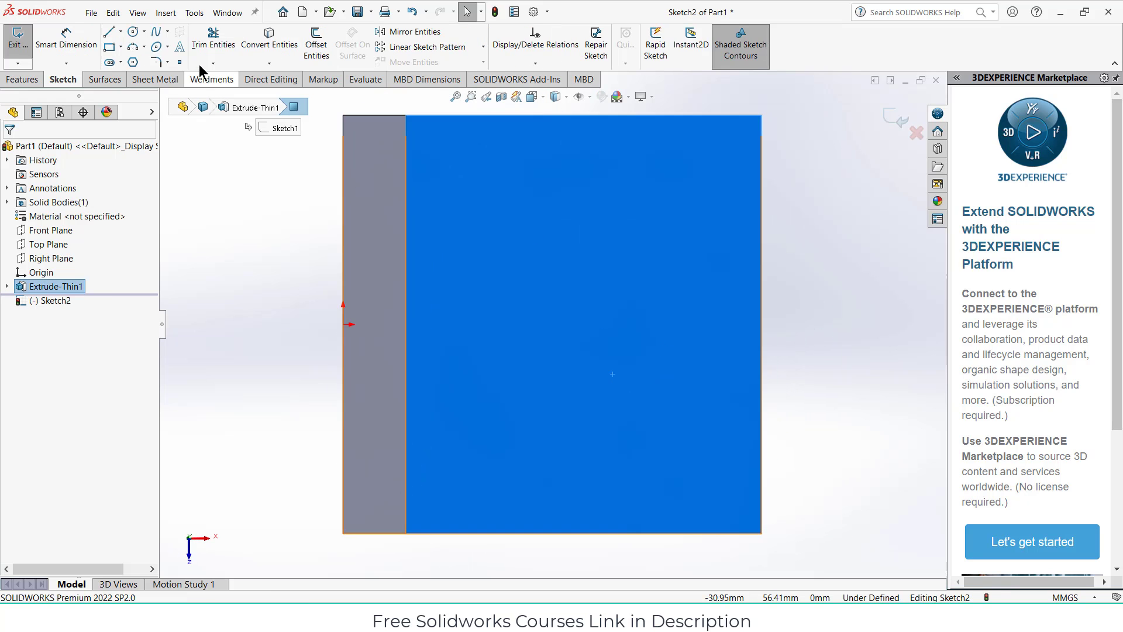
pyautogui.click(134, 31)
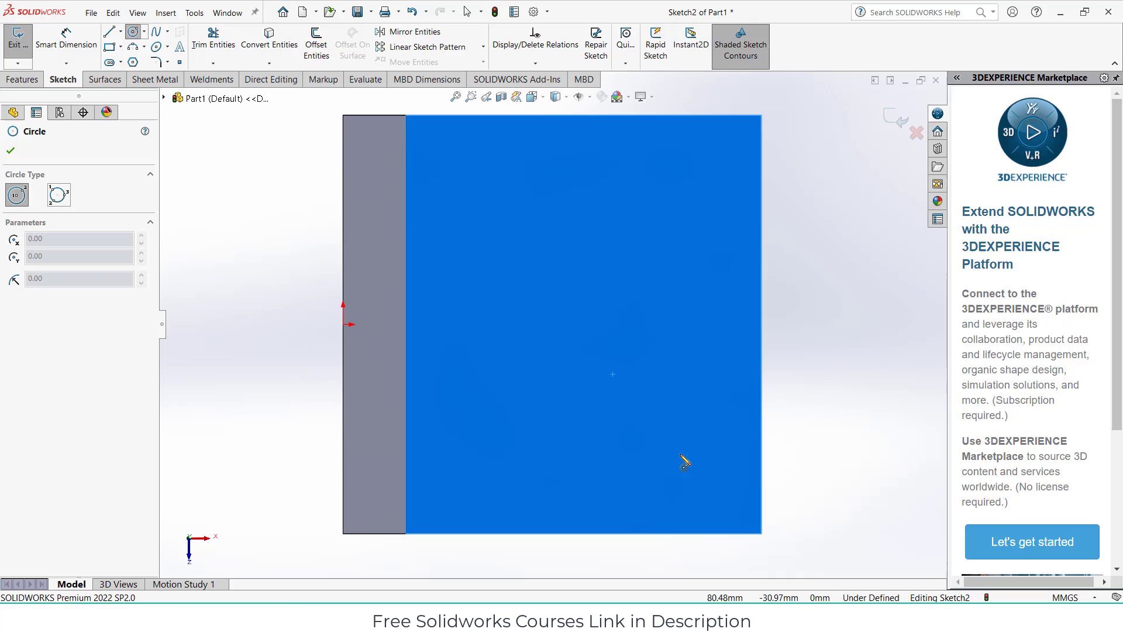
pyautogui.click(666, 459)
pyautogui.click(696, 468)
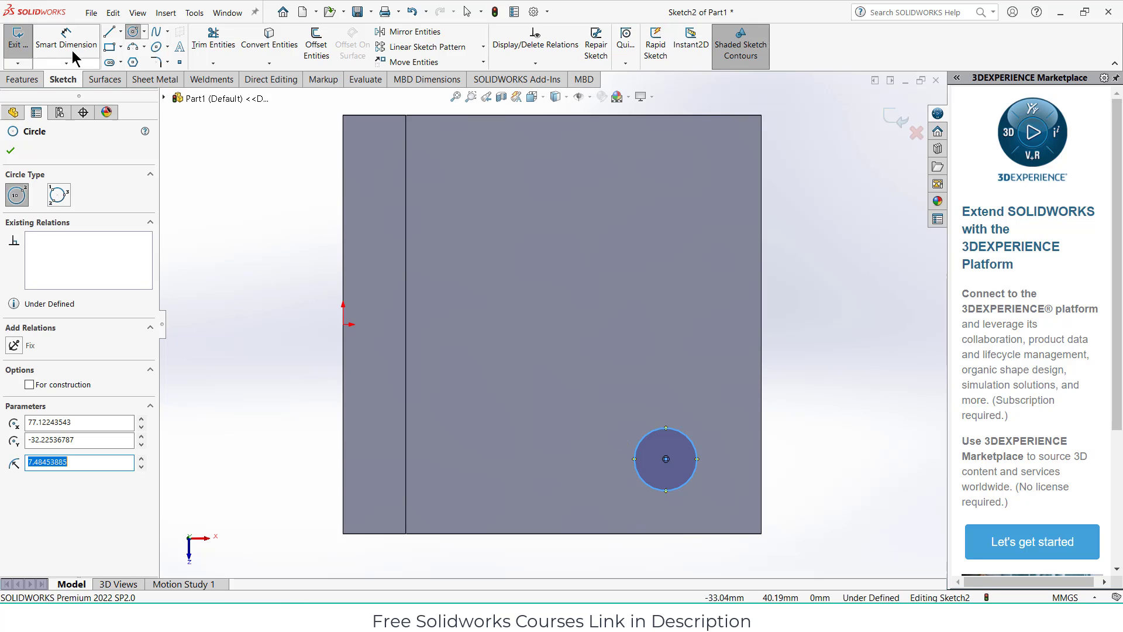
pyautogui.press('Escape')
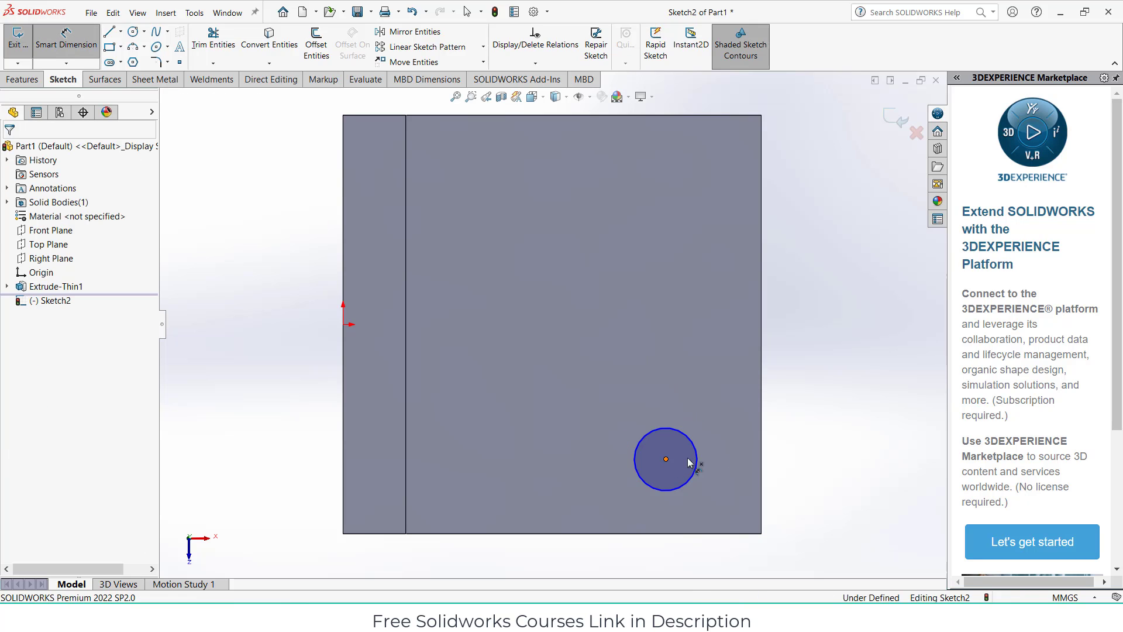
# - Dimension the circle's centre 20 mm from the leg's outer end edge and 20 mm from the nearest side edge
pyautogui.click(665, 458)
pyautogui.click(762, 458)
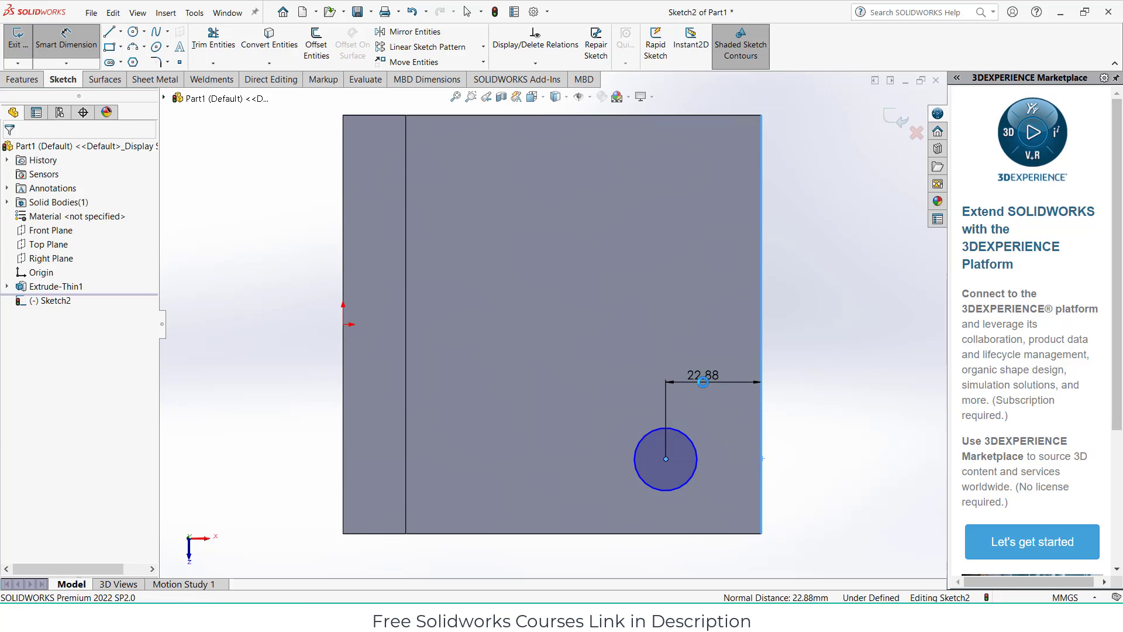
pyautogui.click(703, 382)
pyautogui.write('20')
pyautogui.press('Return')
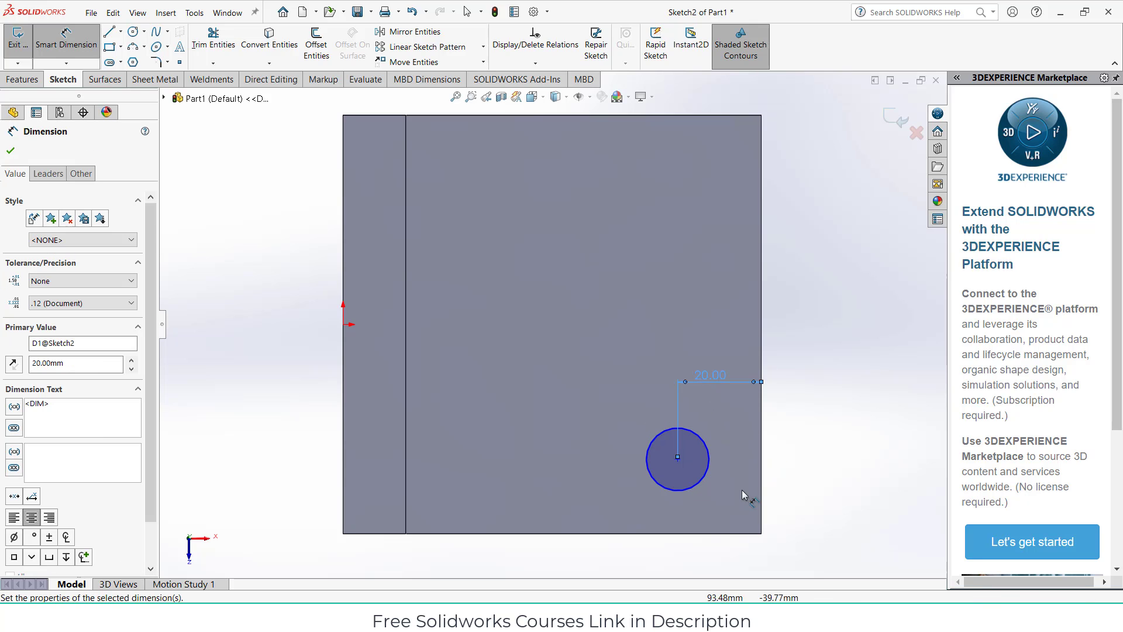
pyautogui.click(797, 474)
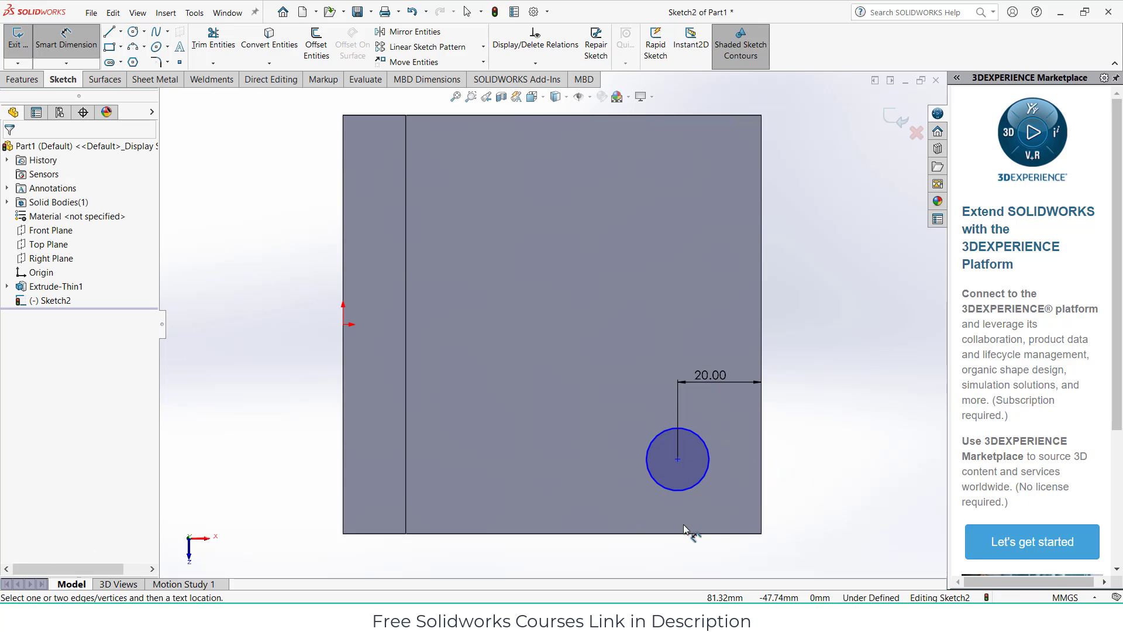
pyautogui.click(677, 460)
pyautogui.click(833, 461)
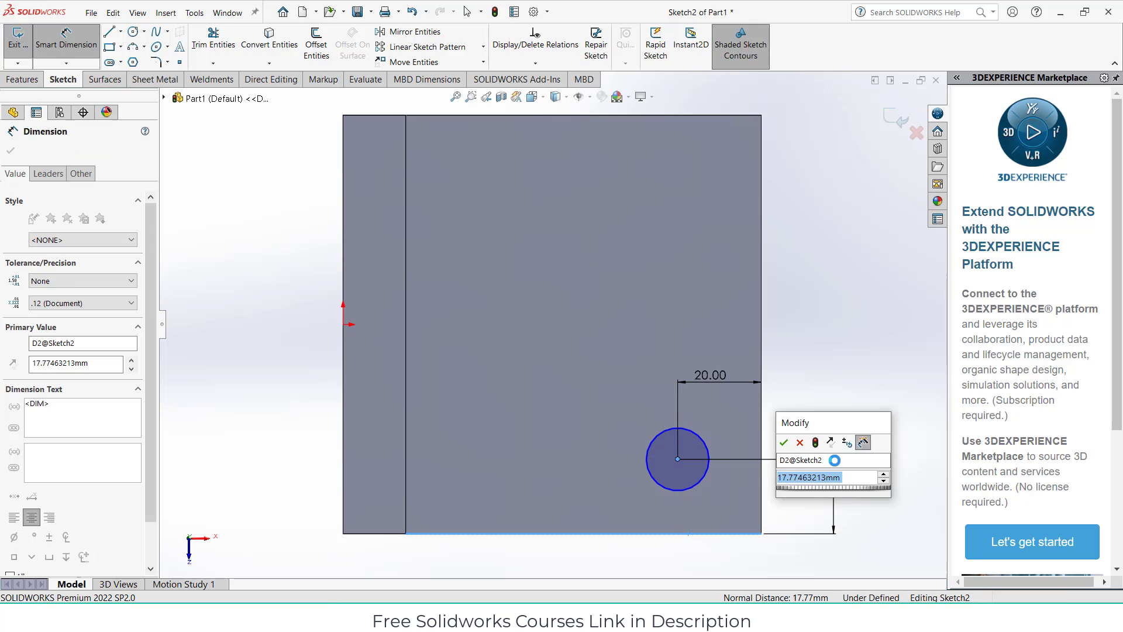
pyautogui.write('20')
pyautogui.press('Return')
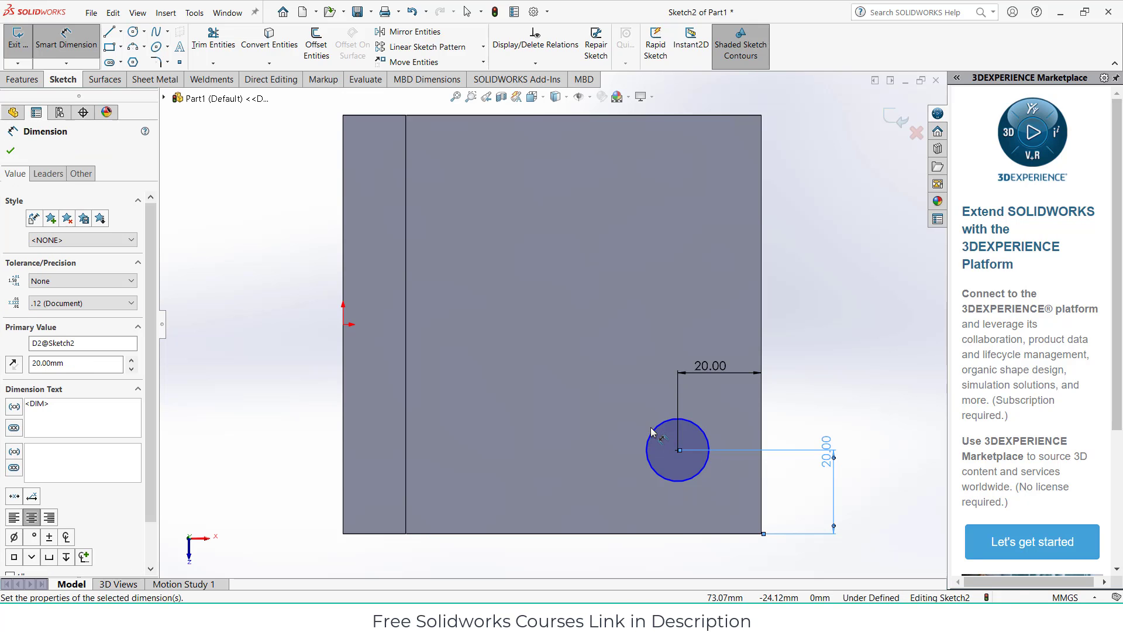
# - Dimension the circle's diameter to 15 mm
pyautogui.click(649, 434)
pyautogui.click(605, 422)
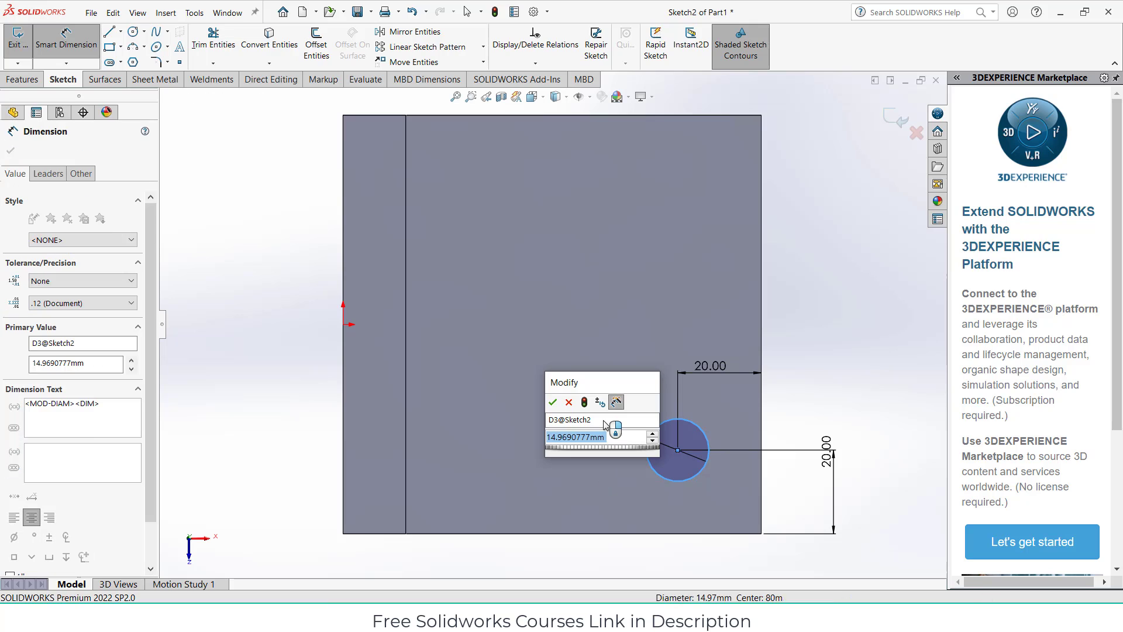
pyautogui.write('15')
pyautogui.press('Return')
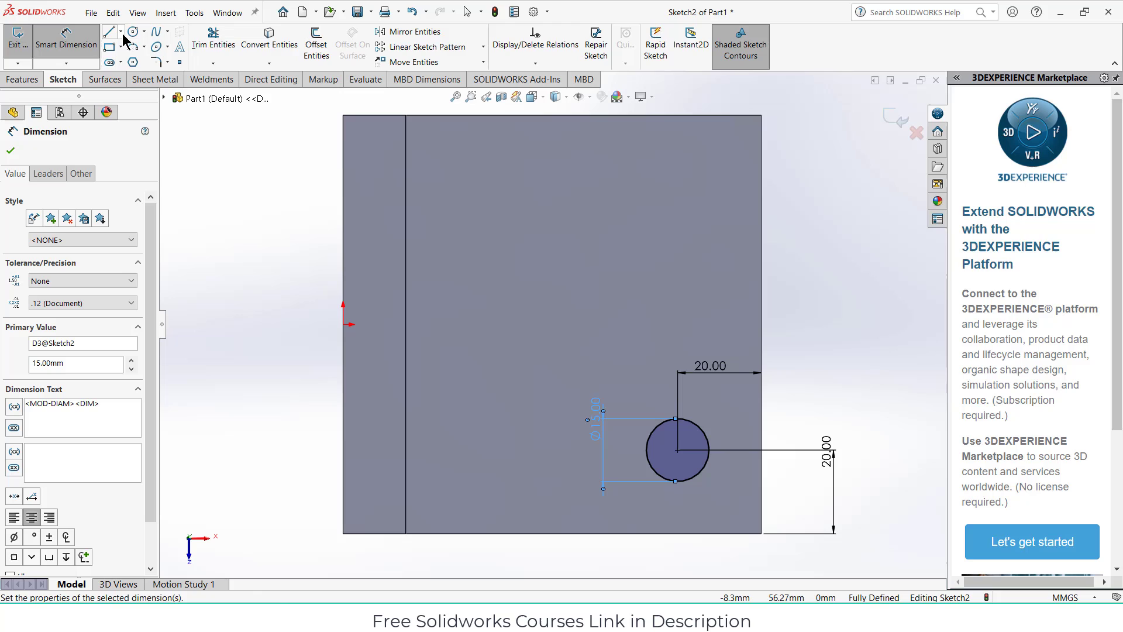
# - Draw a horizontal centerline from the midpoint of the leg's outer end edge to the origin
pyautogui.click(121, 32)
pyautogui.click(142, 61)
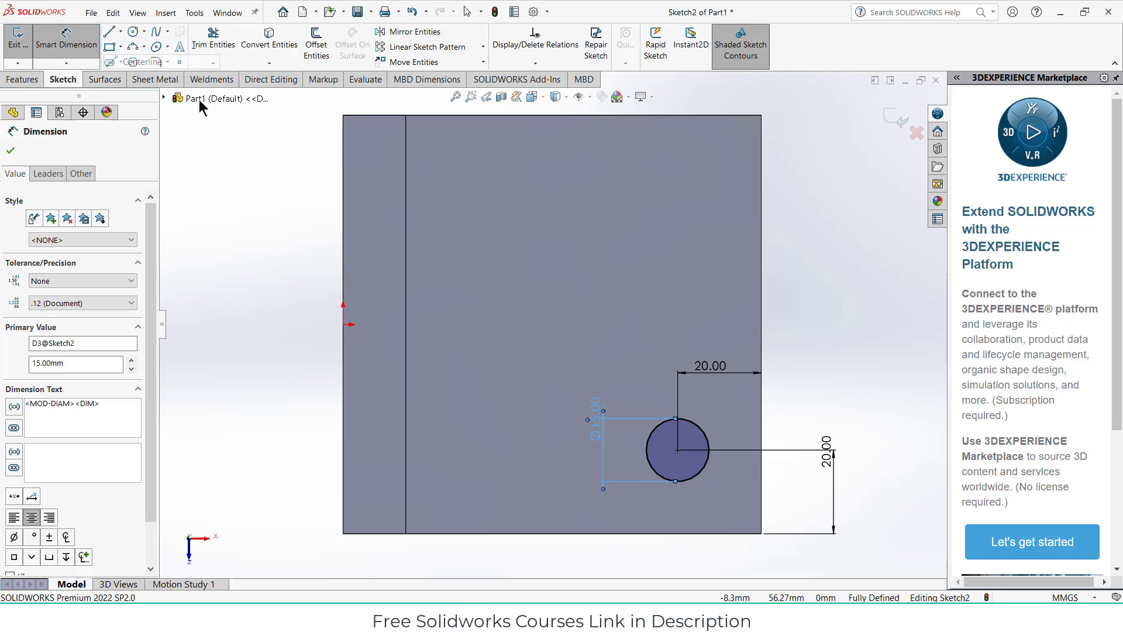
pyautogui.click(761, 324)
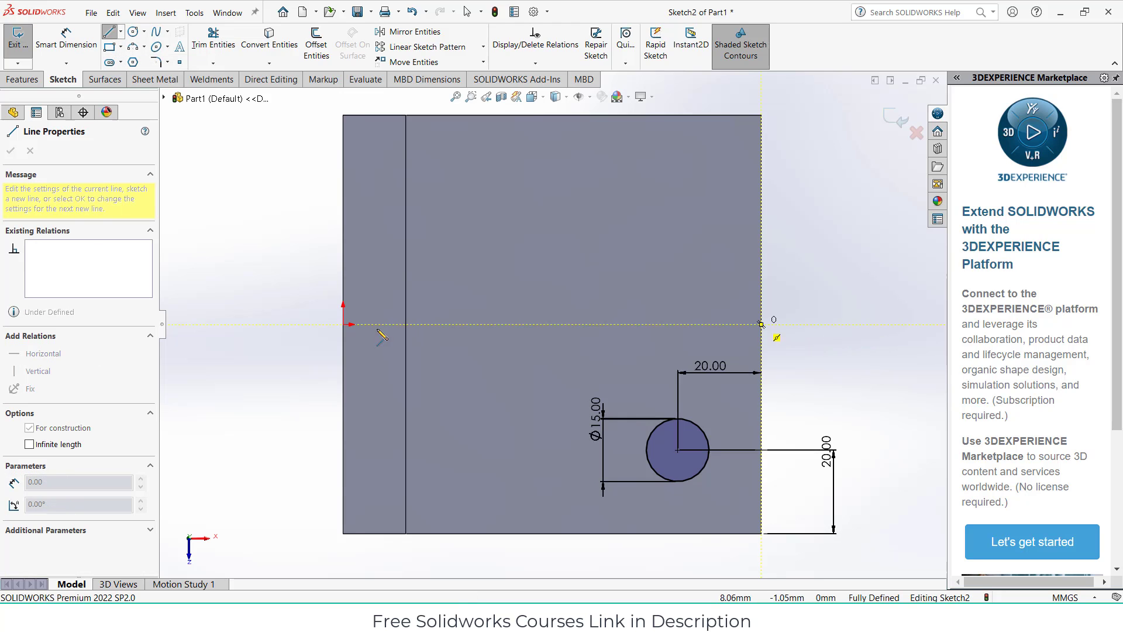
pyautogui.click(343, 324)
pyautogui.press('Escape')
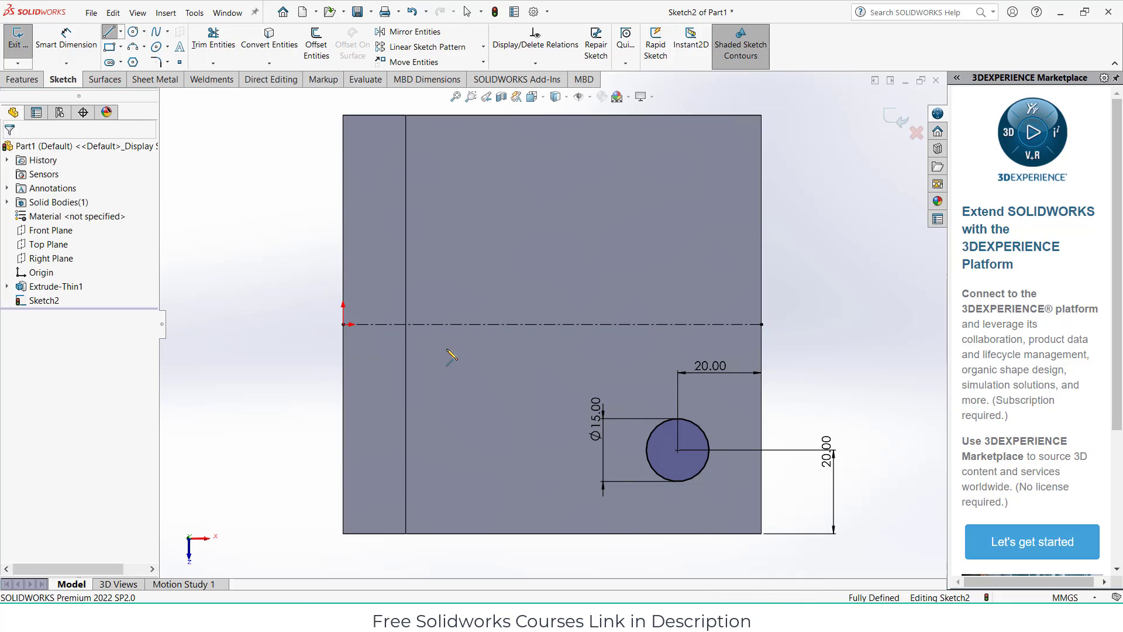
# - Mirror the 15 mm circle about the horizontal centerline, keeping the original circle
pyautogui.click(405, 33)
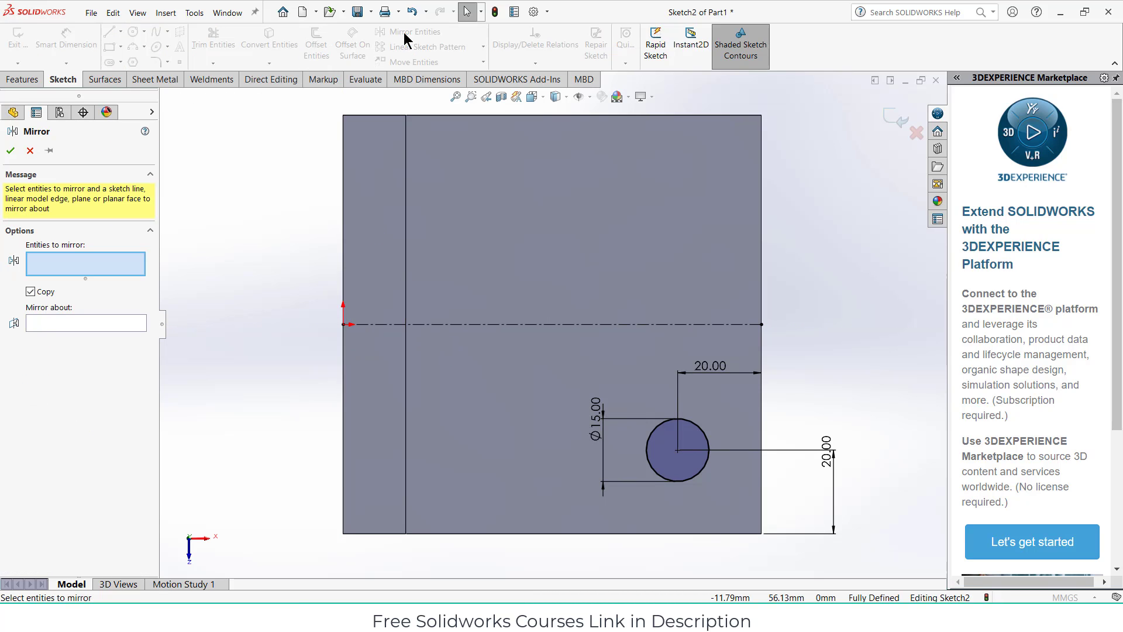
pyautogui.click(658, 426)
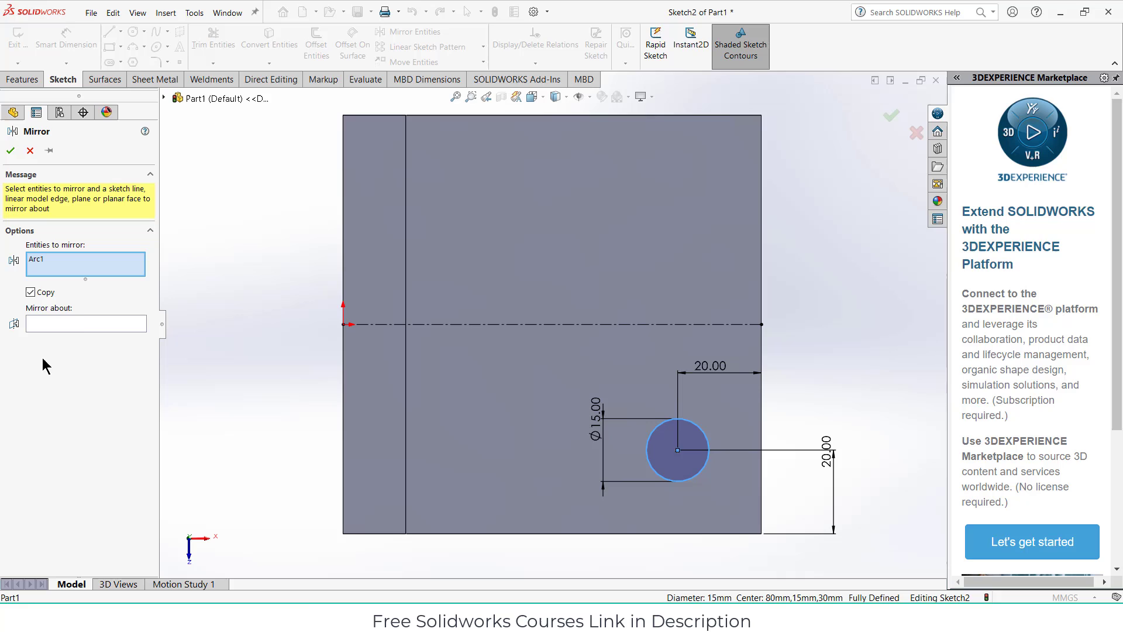
pyautogui.click(89, 325)
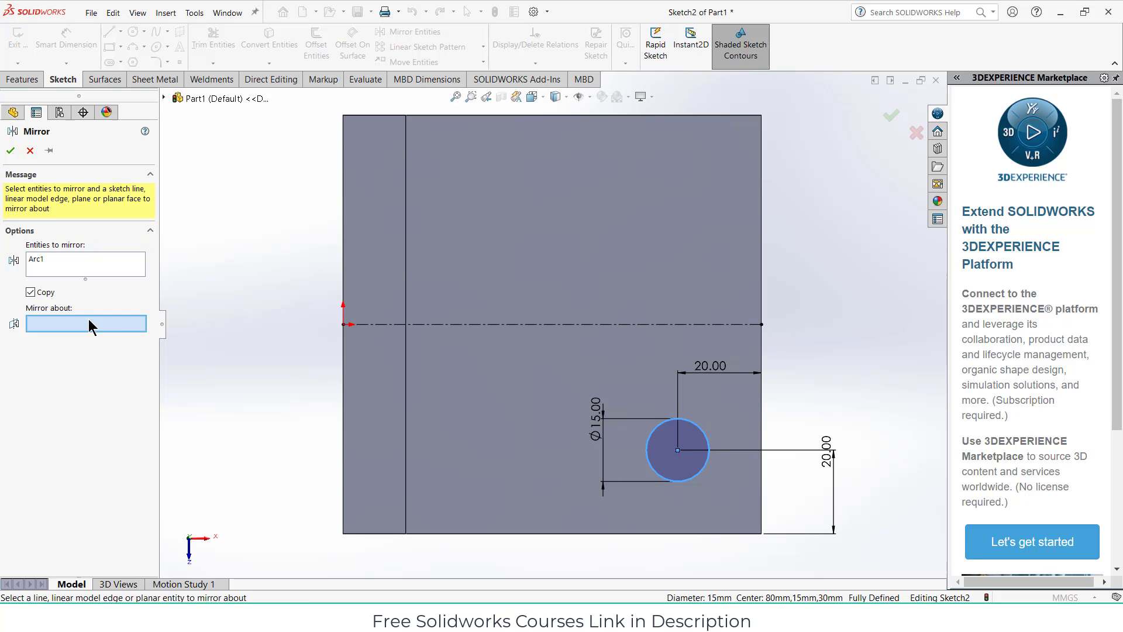
pyautogui.click(549, 324)
pyautogui.click(11, 151)
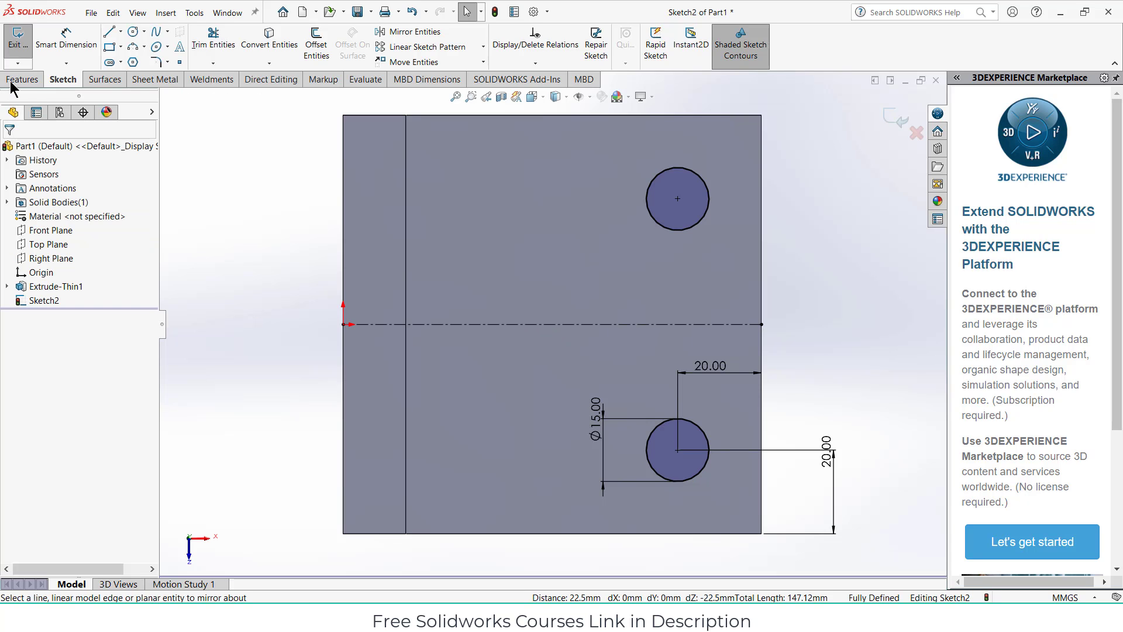
# - Cut both circles through the horizontal leg with an Extruded Cut set to Through All
pyautogui.click(18, 80)
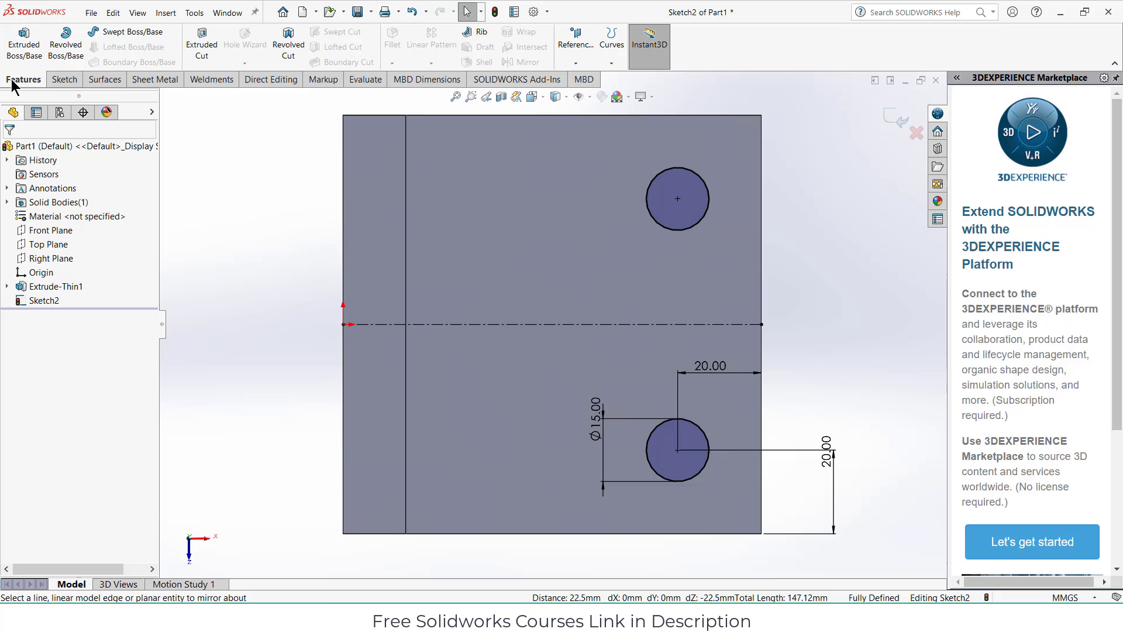
pyautogui.click(206, 48)
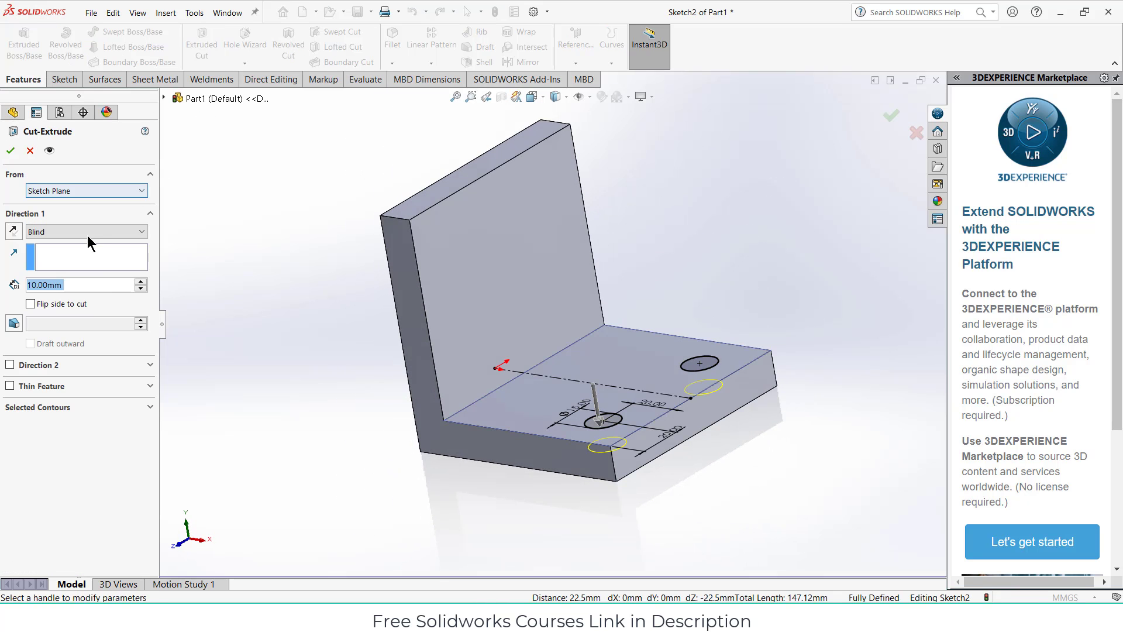
pyautogui.click(87, 235)
pyautogui.click(89, 257)
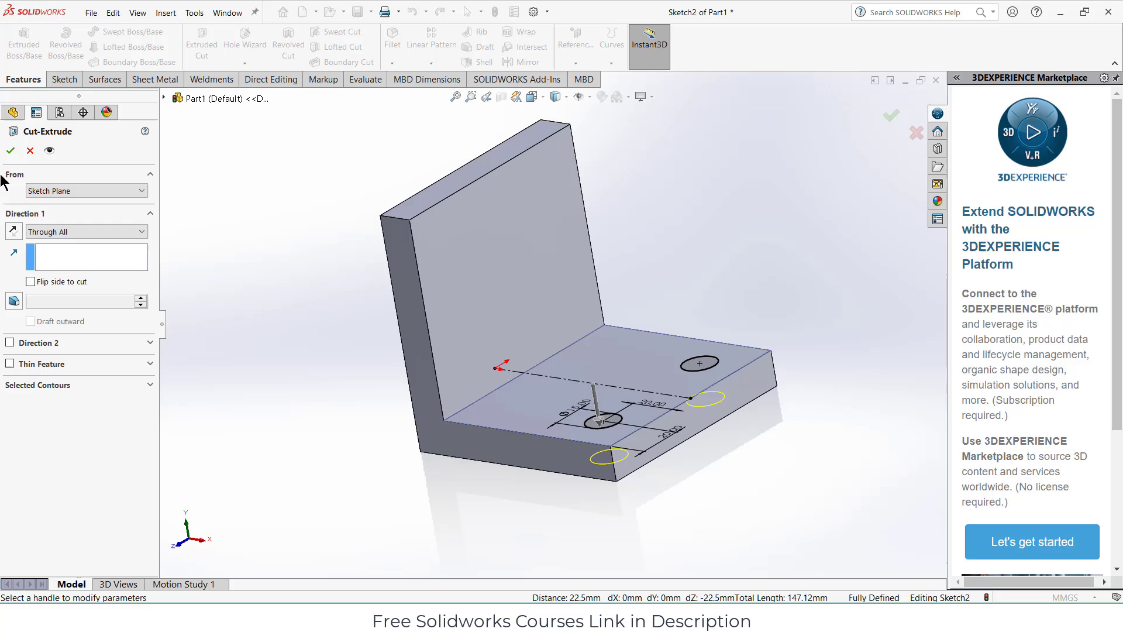
pyautogui.click(11, 151)
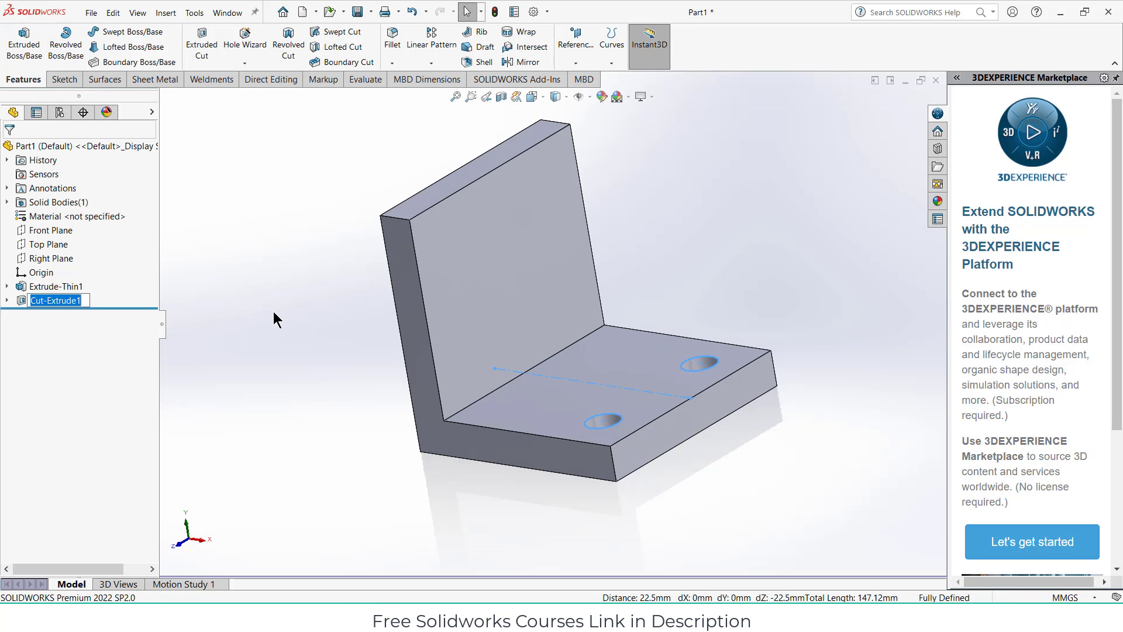
# - Start a sketch on the inner face of the vertical leg and draw a circle about 20 mm in diameter near its upper front corner
pyautogui.click(502, 256)
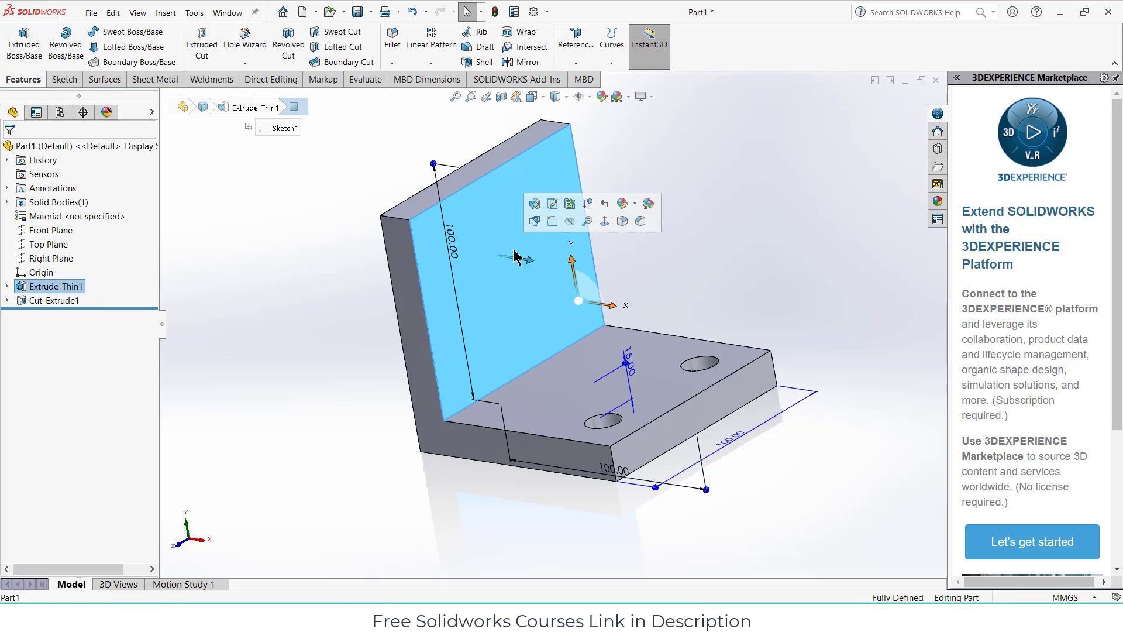
pyautogui.click(550, 227)
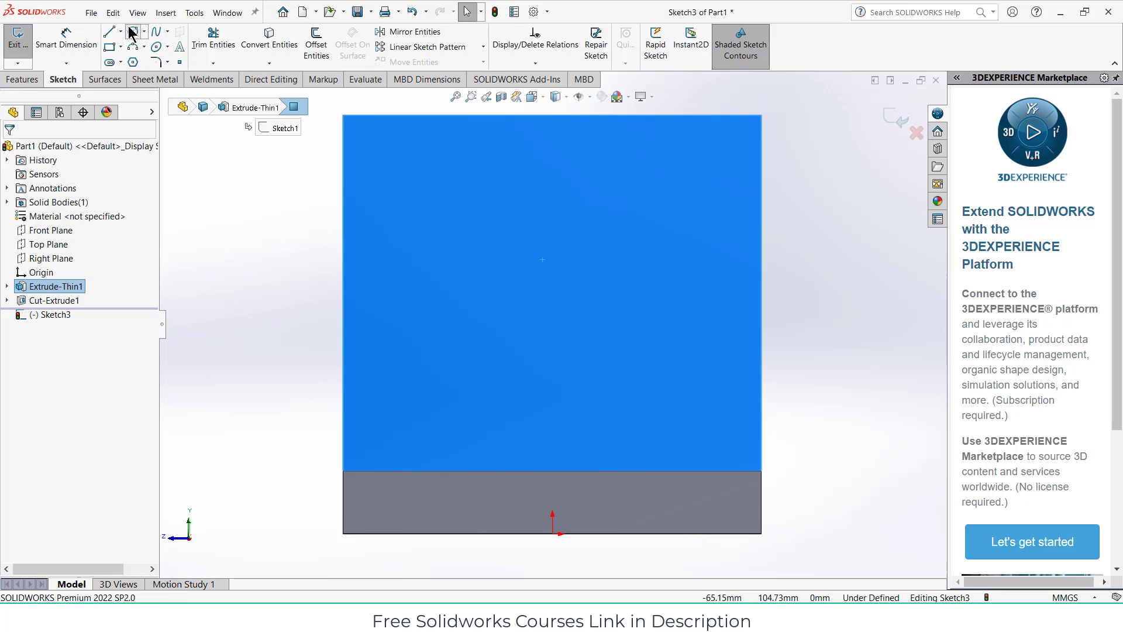
pyautogui.click(133, 32)
pyautogui.click(415, 170)
pyautogui.click(451, 196)
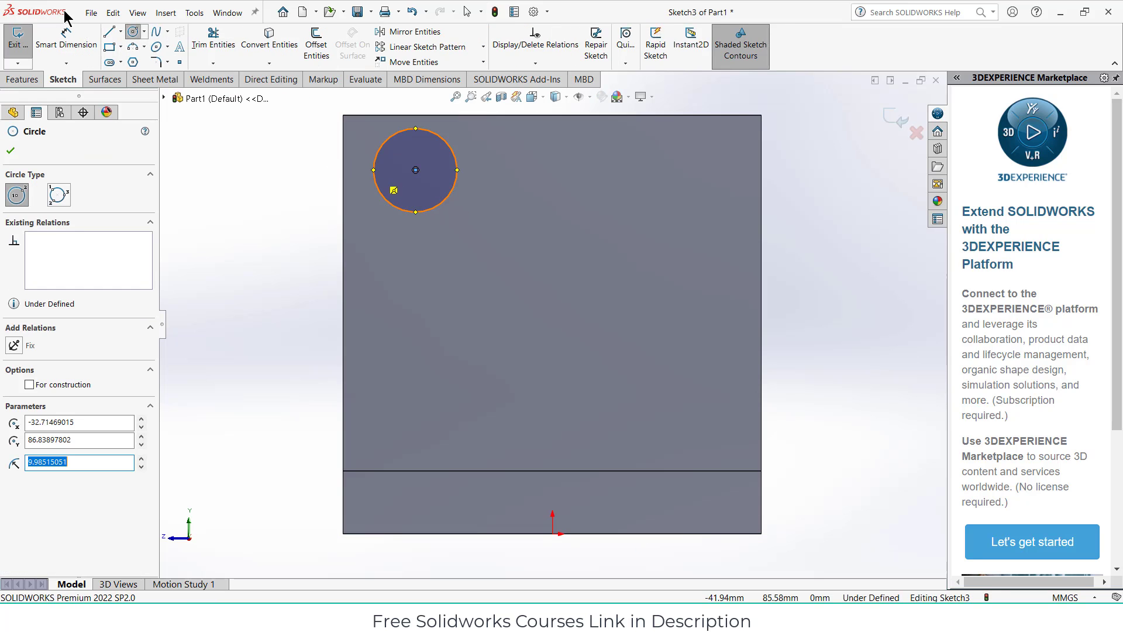
# - Dimension the new circle's diameter to 15 mm
pyautogui.click(66, 38)
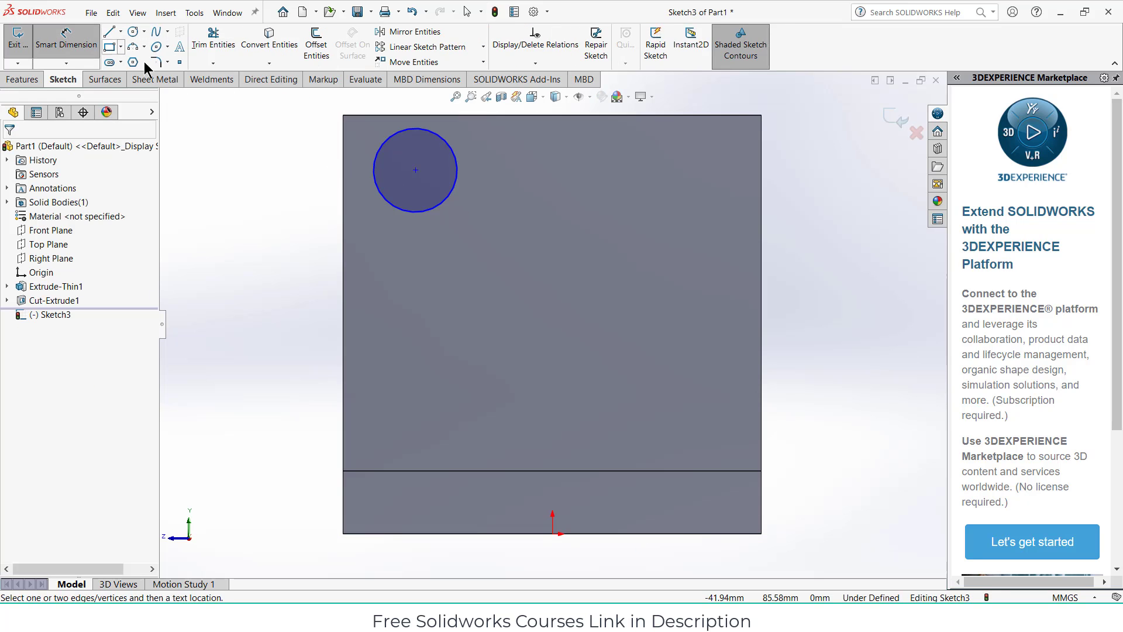
pyautogui.click(444, 203)
pyautogui.click(457, 232)
pyautogui.write('15')
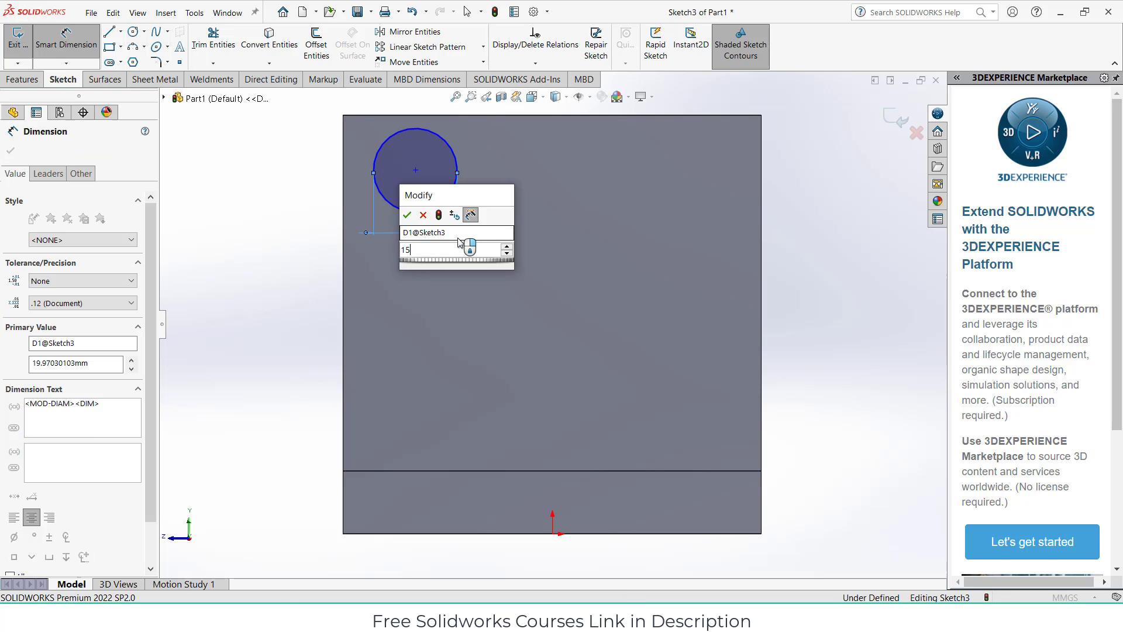
pyautogui.press('Return')
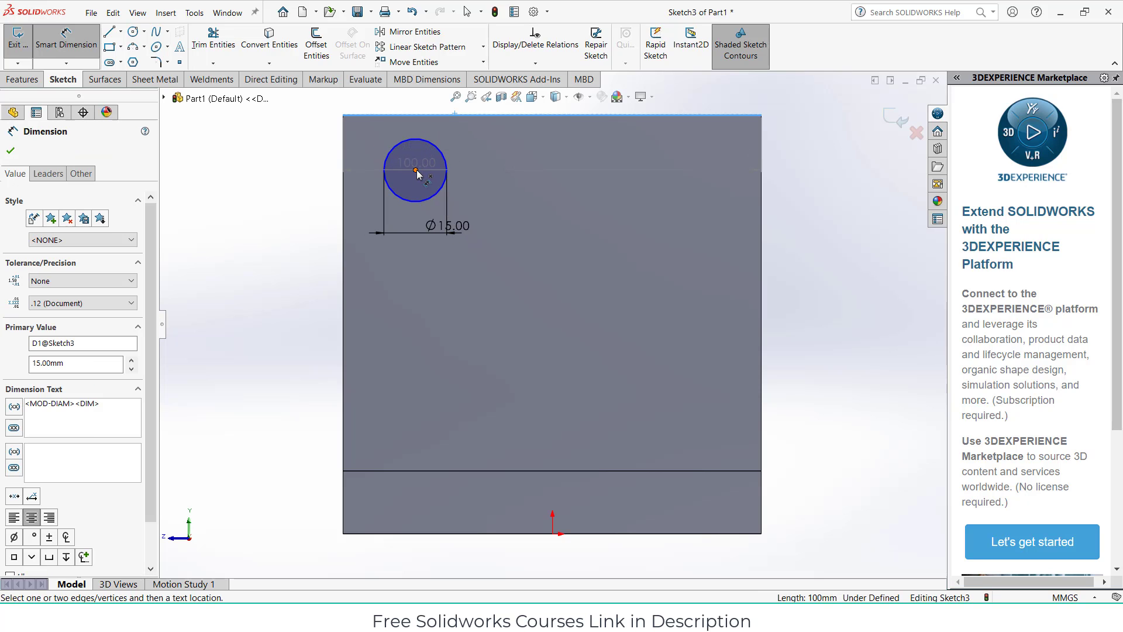
# - Dimension the circle's centre 20 mm from the vertical leg's upper edge and 20 mm from the nearest side edge
pyautogui.click(415, 170)
pyautogui.click(269, 170)
pyautogui.write('20')
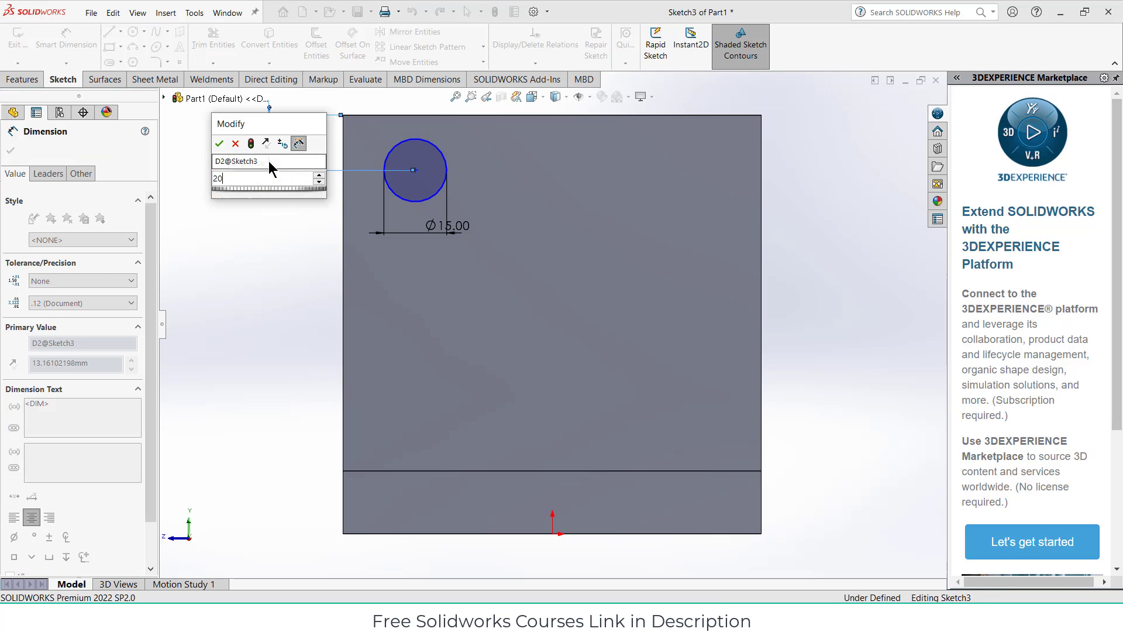
pyautogui.press('Return')
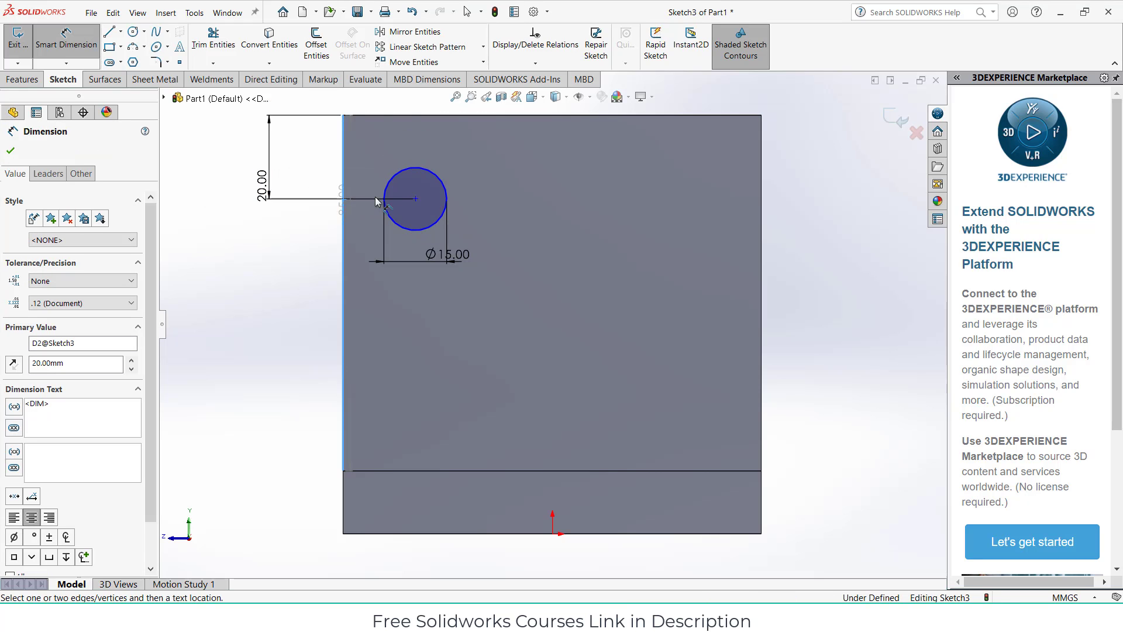
pyautogui.click(414, 200)
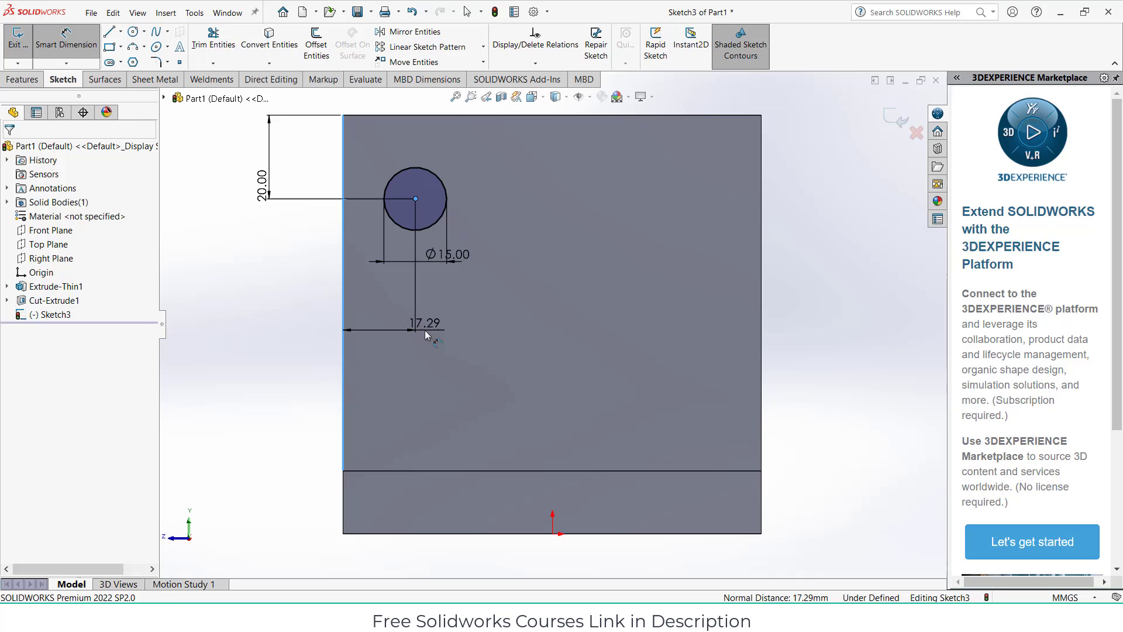
pyautogui.click(425, 332)
pyautogui.write('20')
pyautogui.press('Return')
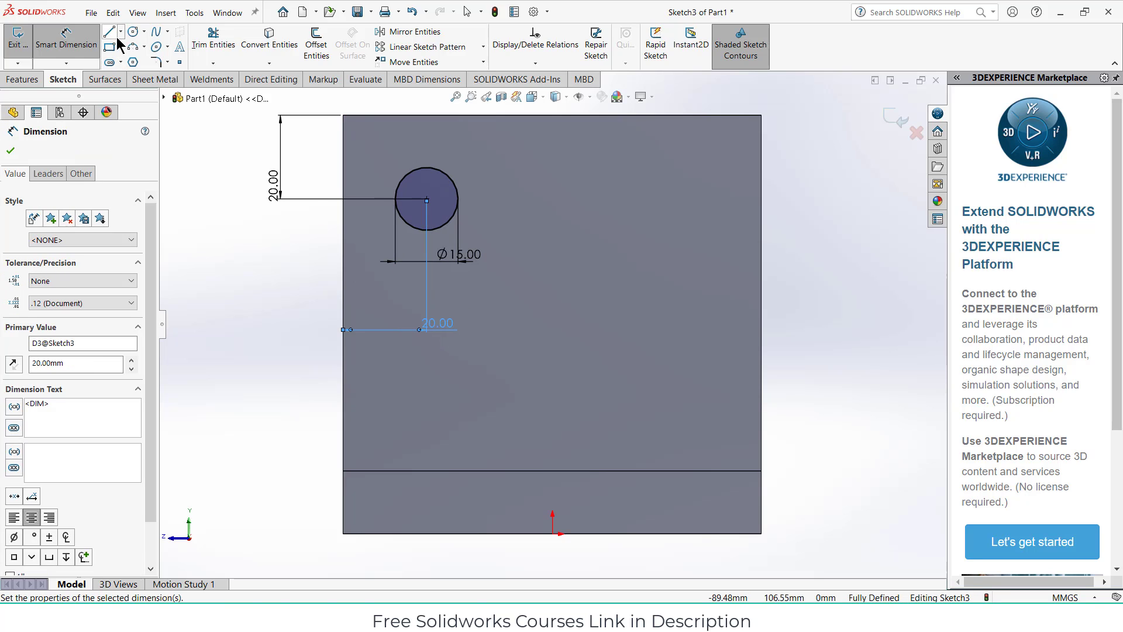
# - Draw a vertical centerline about 42.5 mm long downward from the midpoint of the vertical leg's upper edge
pyautogui.click(120, 32)
pyautogui.click(130, 61)
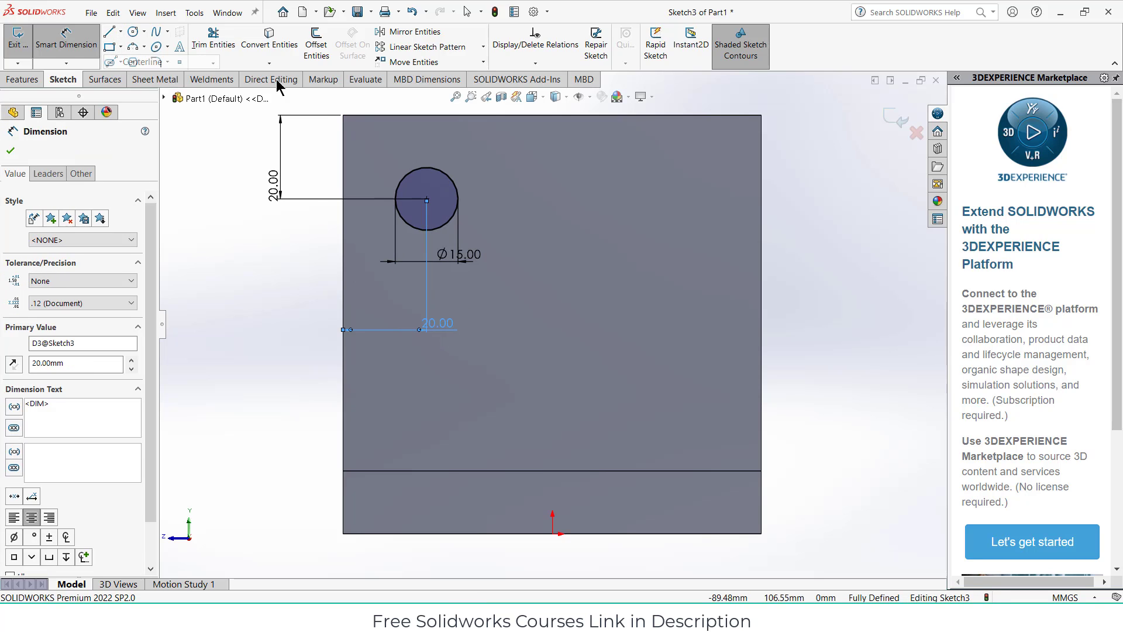
pyautogui.click(552, 115)
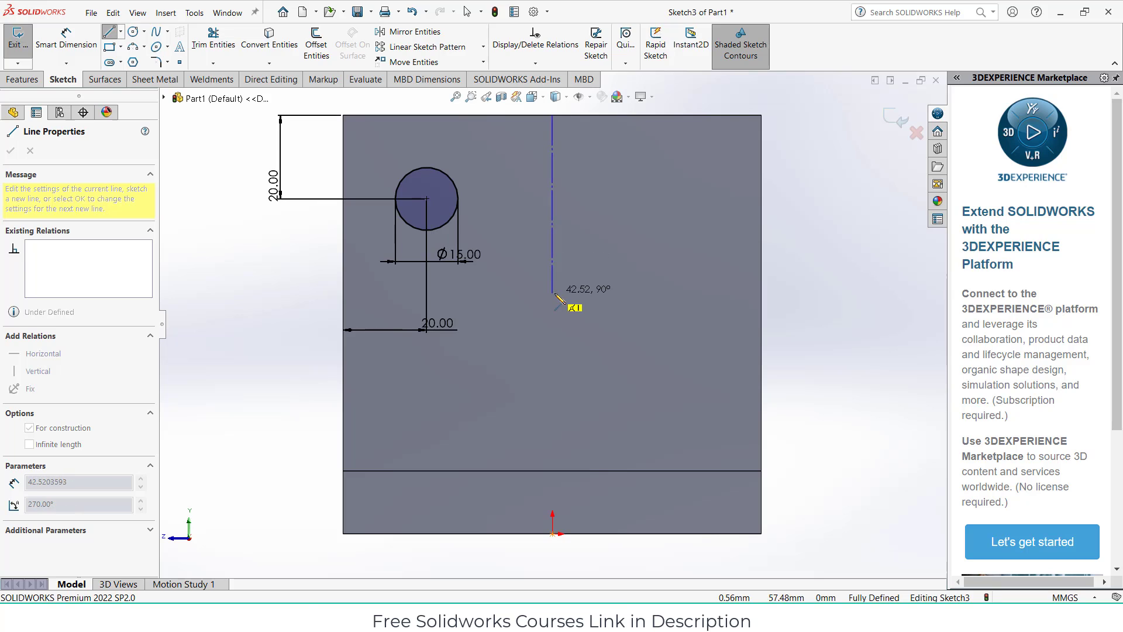
pyautogui.click(552, 292)
pyautogui.press('Escape')
# - Mirror the vertical leg's 15 mm circle about the vertical centerline, keeping the original
pyautogui.click(450, 186)
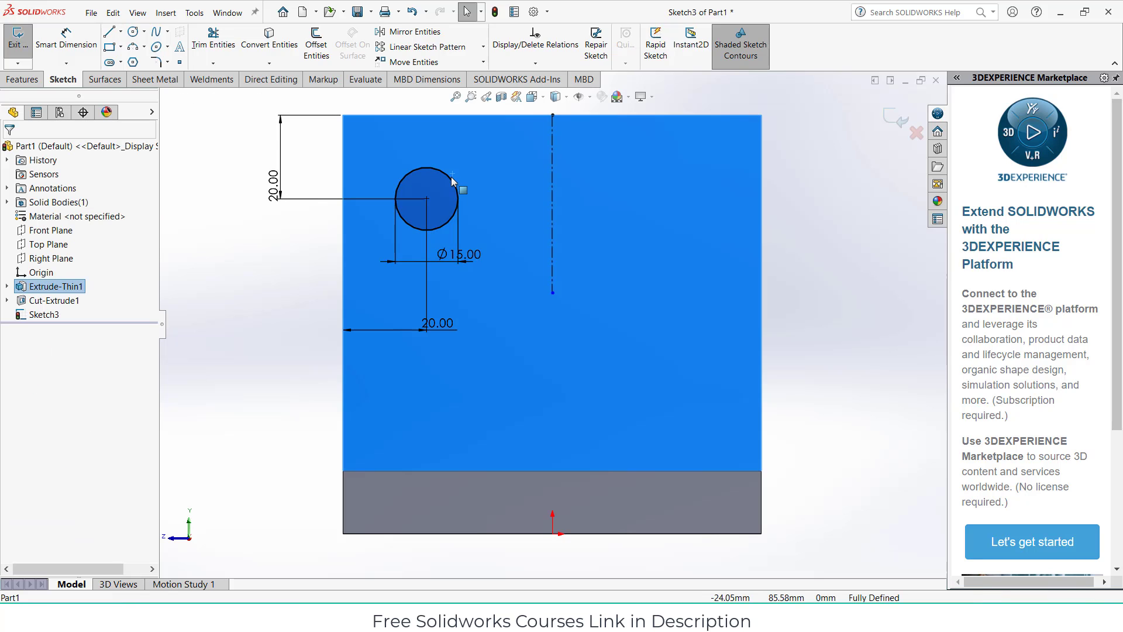
pyautogui.click(452, 187)
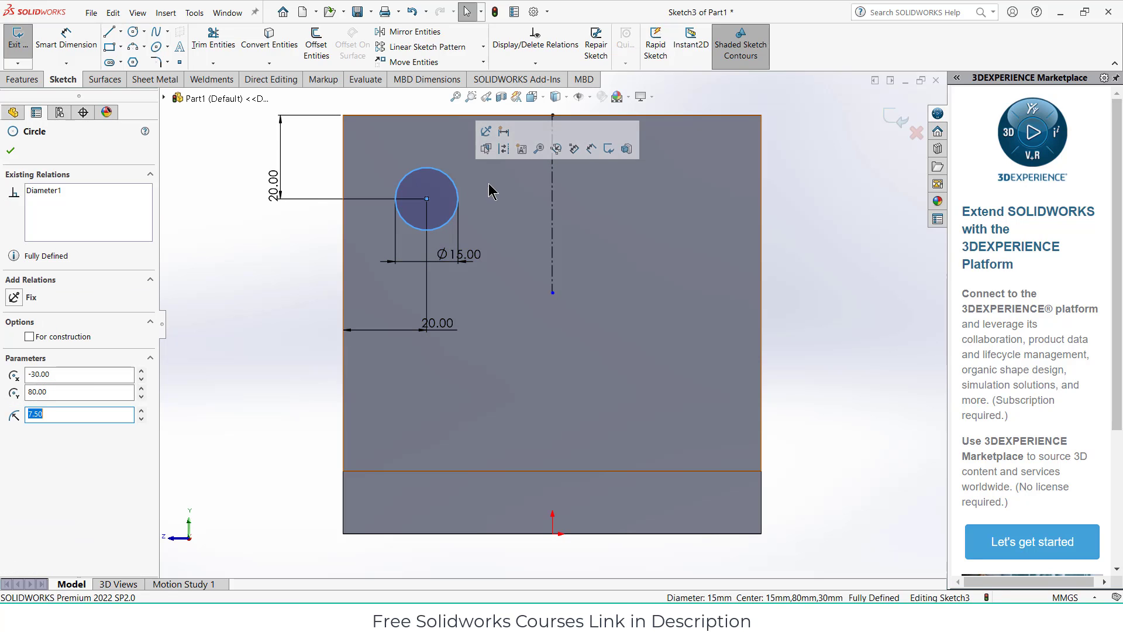
pyautogui.click(416, 32)
pyautogui.click(127, 322)
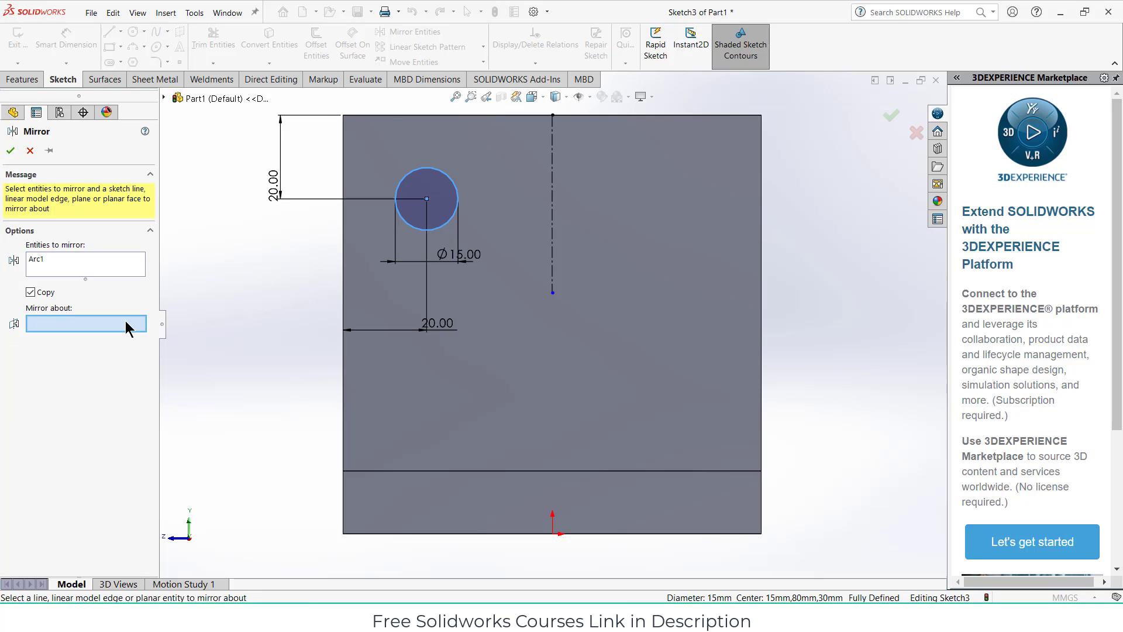
pyautogui.click(552, 189)
pyautogui.click(10, 151)
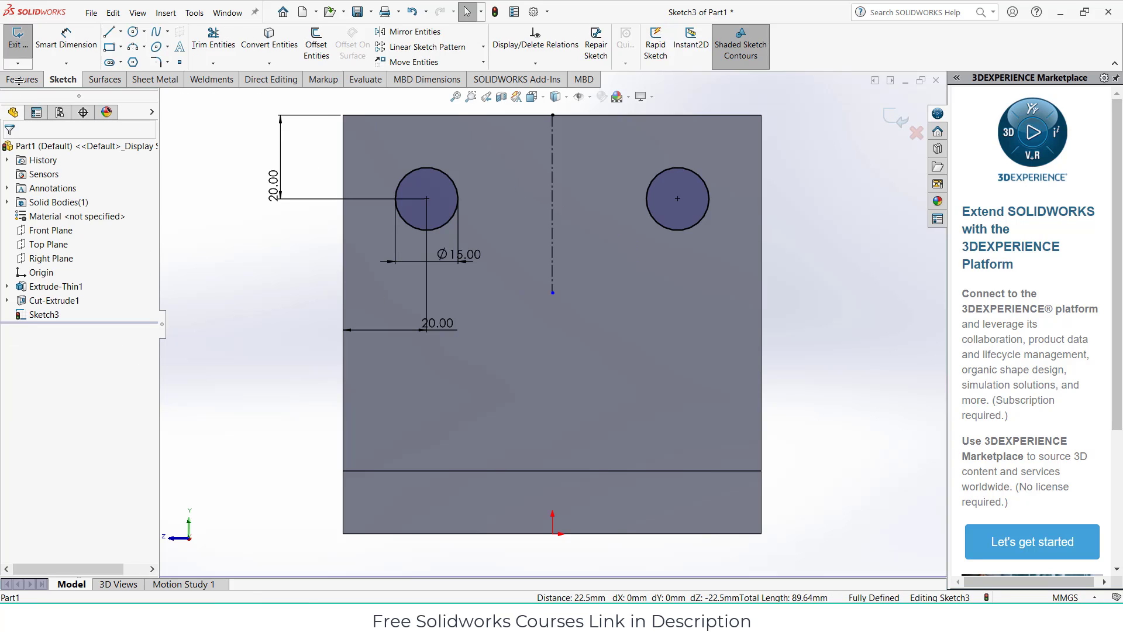
# - Cut the two circles through the vertical leg with an Extruded Cut set to Through All
pyautogui.click(22, 79)
pyautogui.click(201, 44)
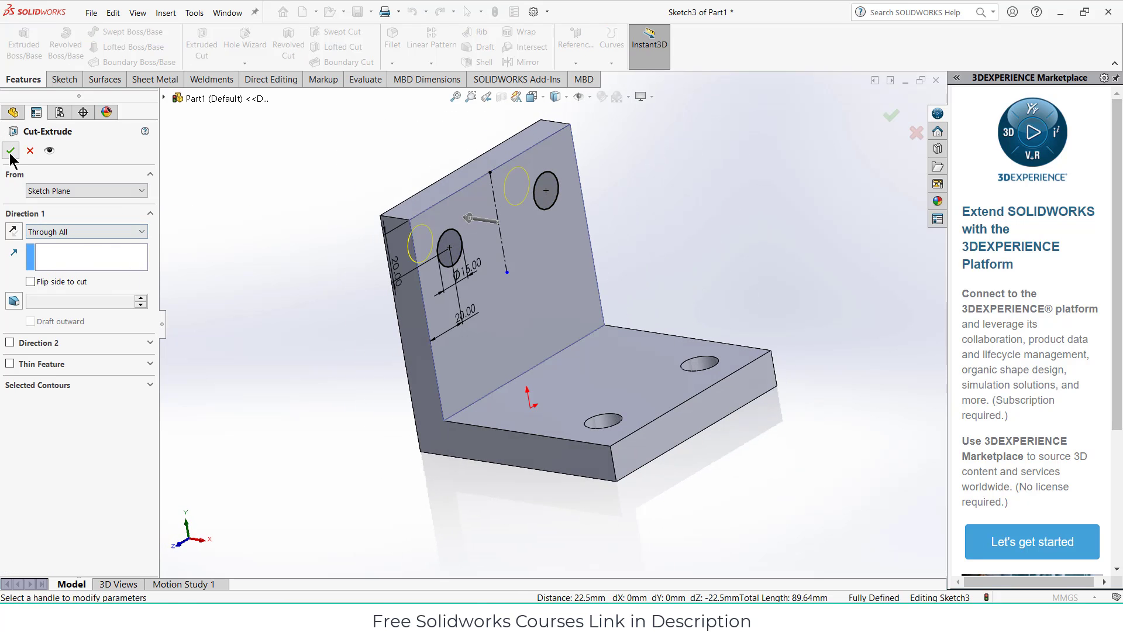
pyautogui.click(11, 151)
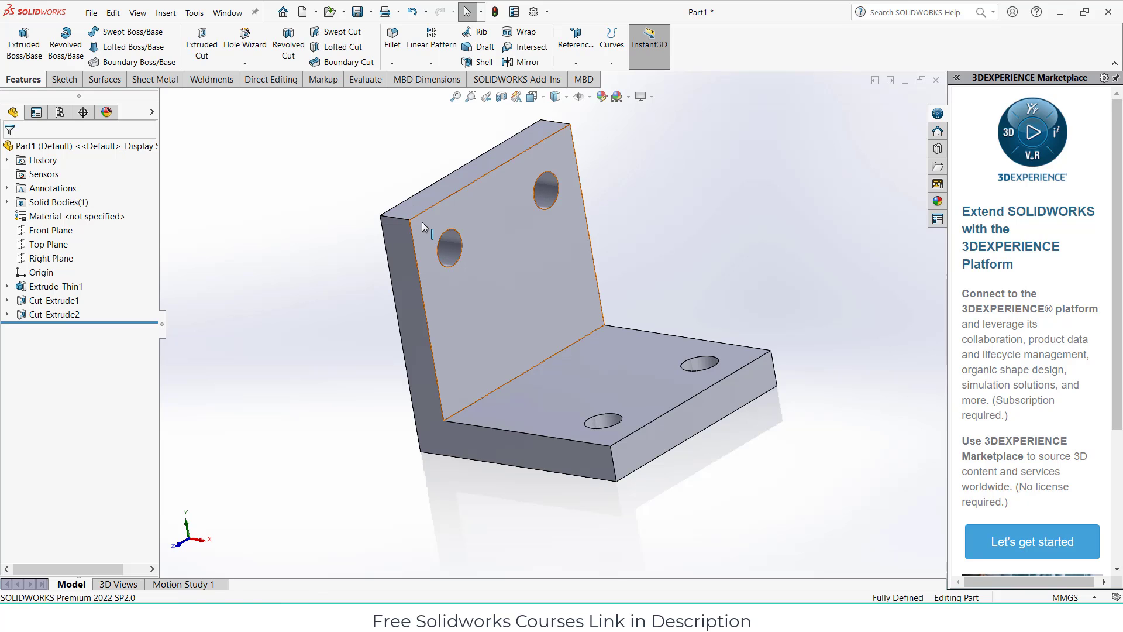
# - Load the SOLIDWORKS Simulation add-in
pyautogui.click(532, 80)
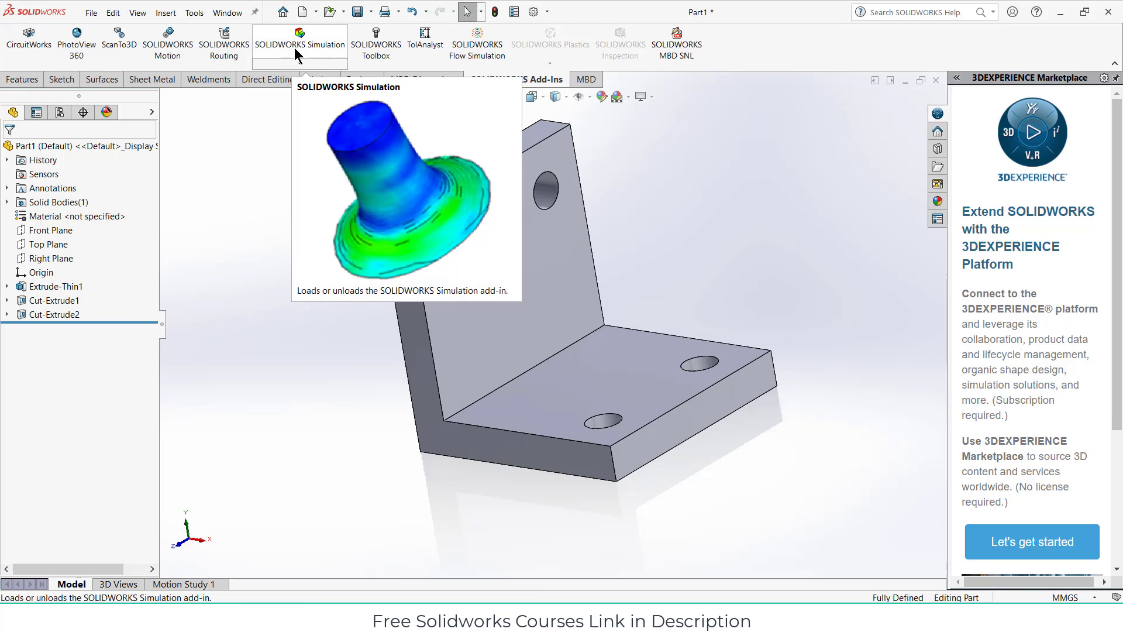
pyautogui.click(303, 33)
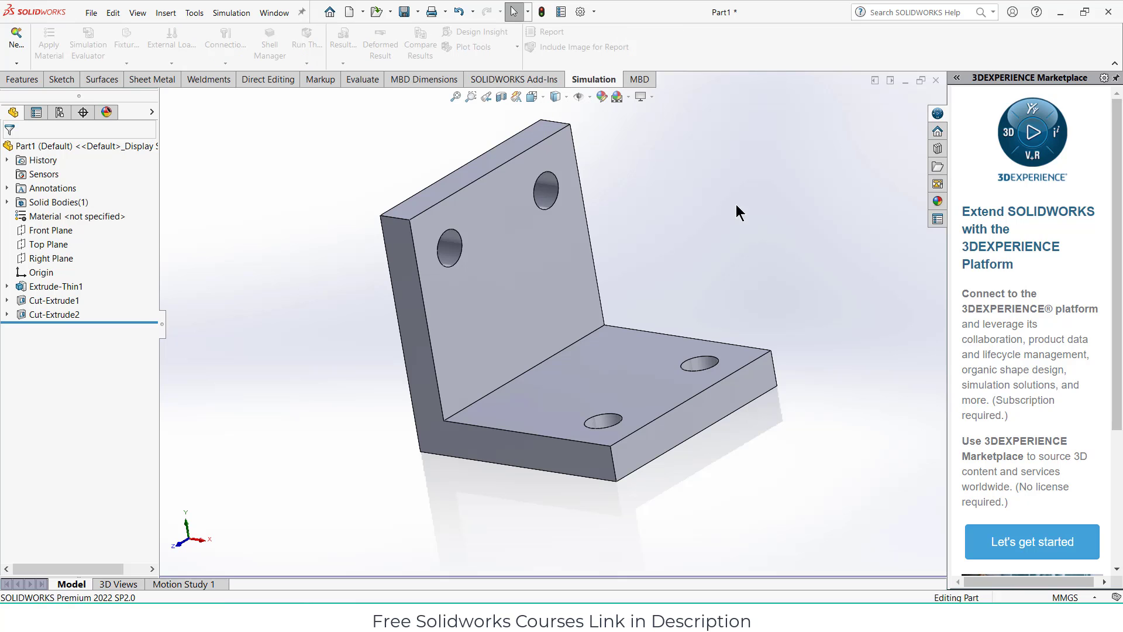
pyautogui.click(530, 86)
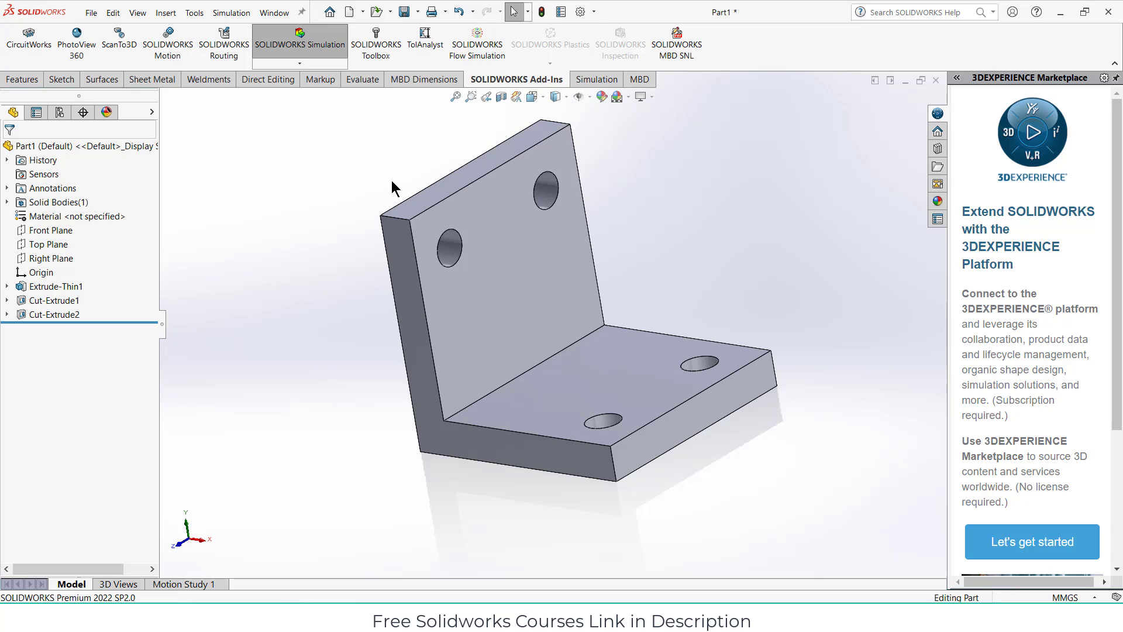
# - Check whether Simulation is enabled among the CommandManager's displayed command groups
pyautogui.click(57, 81)
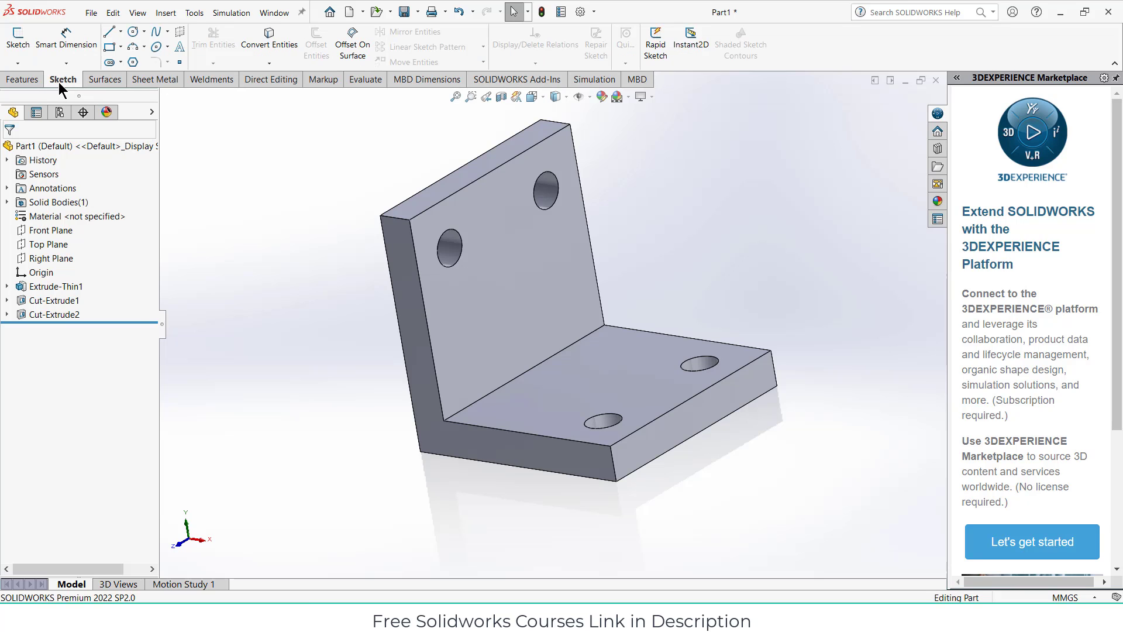
pyautogui.rightClick(62, 81)
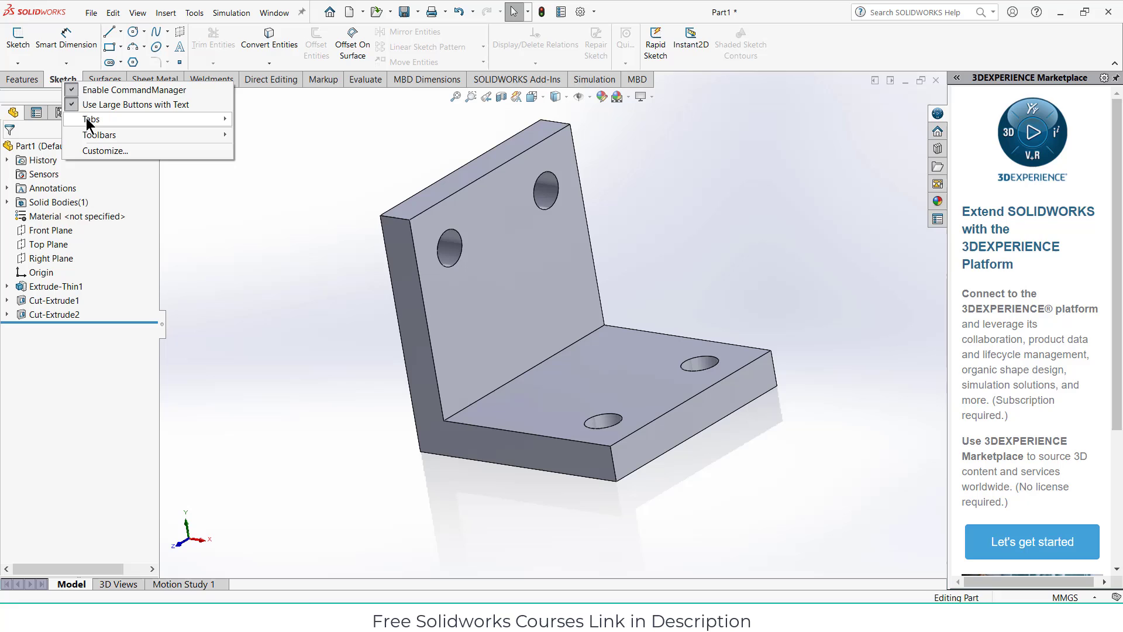
pyautogui.moveTo(86, 117)
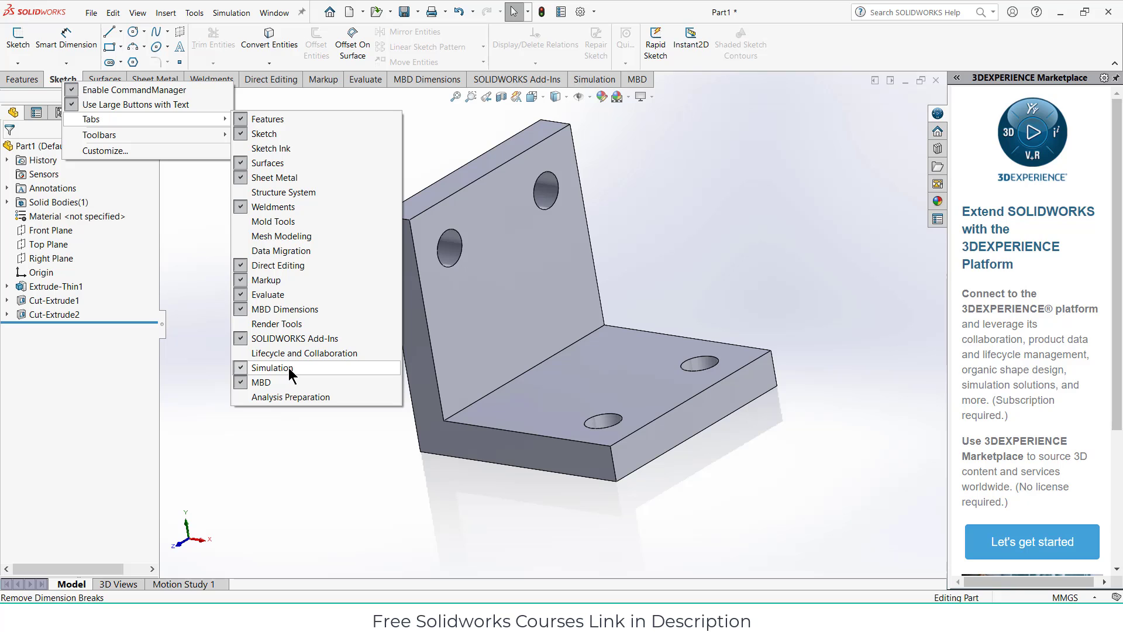
pyautogui.click(721, 186)
# - Check the SOLIDWORKS Simulation entry in the add-ins manager and close it without changes
pyautogui.click(594, 11)
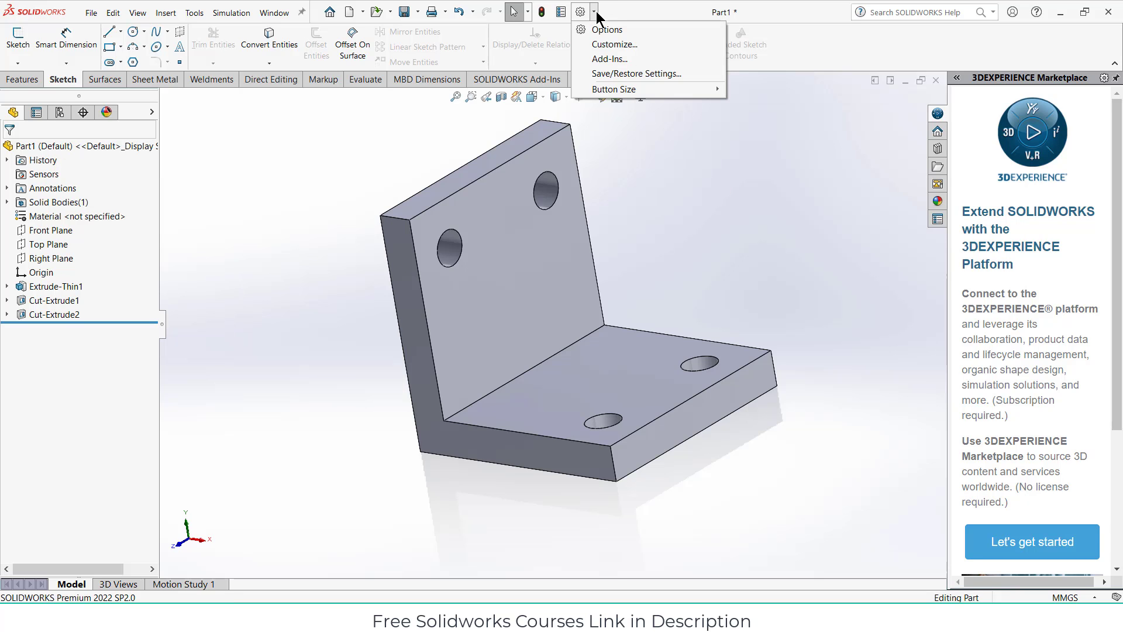
pyautogui.click(608, 59)
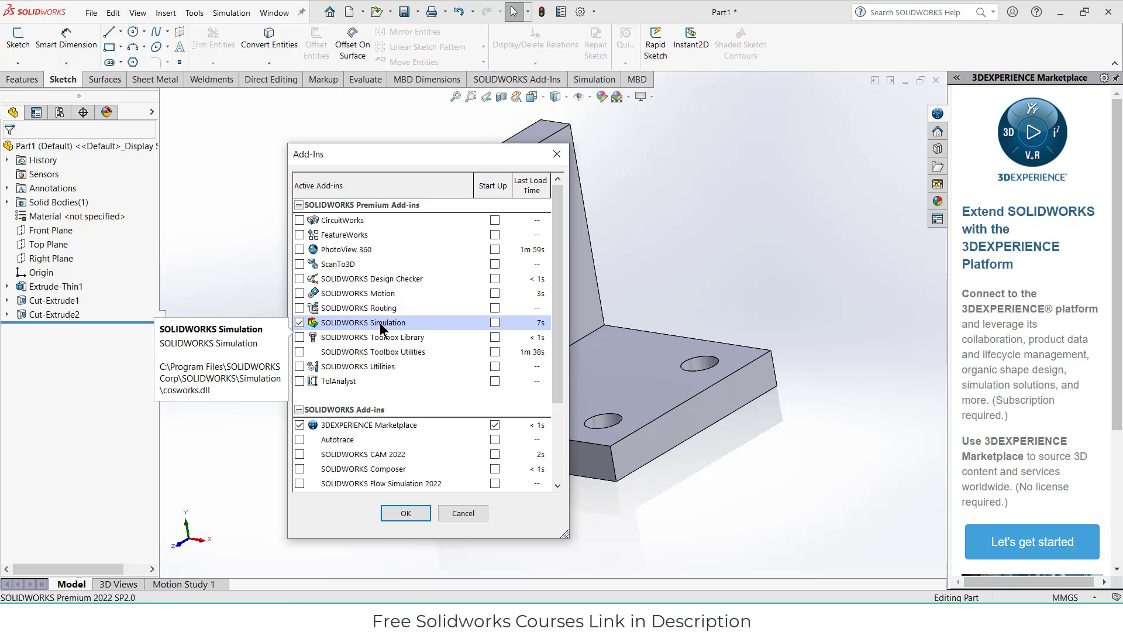
pyautogui.click(557, 154)
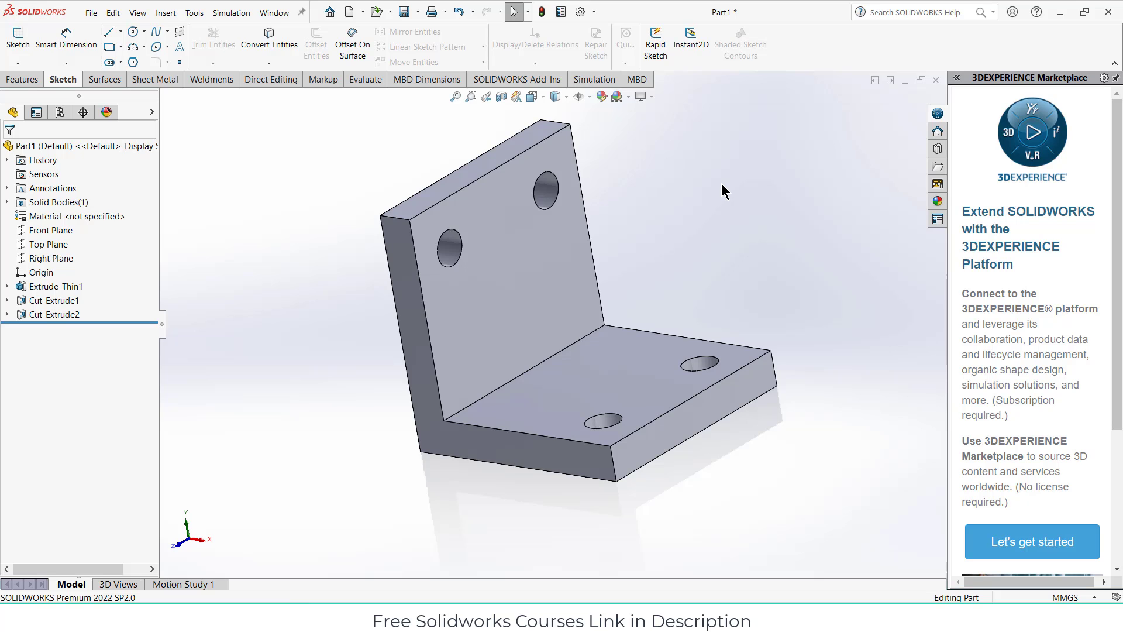
# - Create a new Static simulation study for the bracket, keeping the name Static 1
pyautogui.click(595, 79)
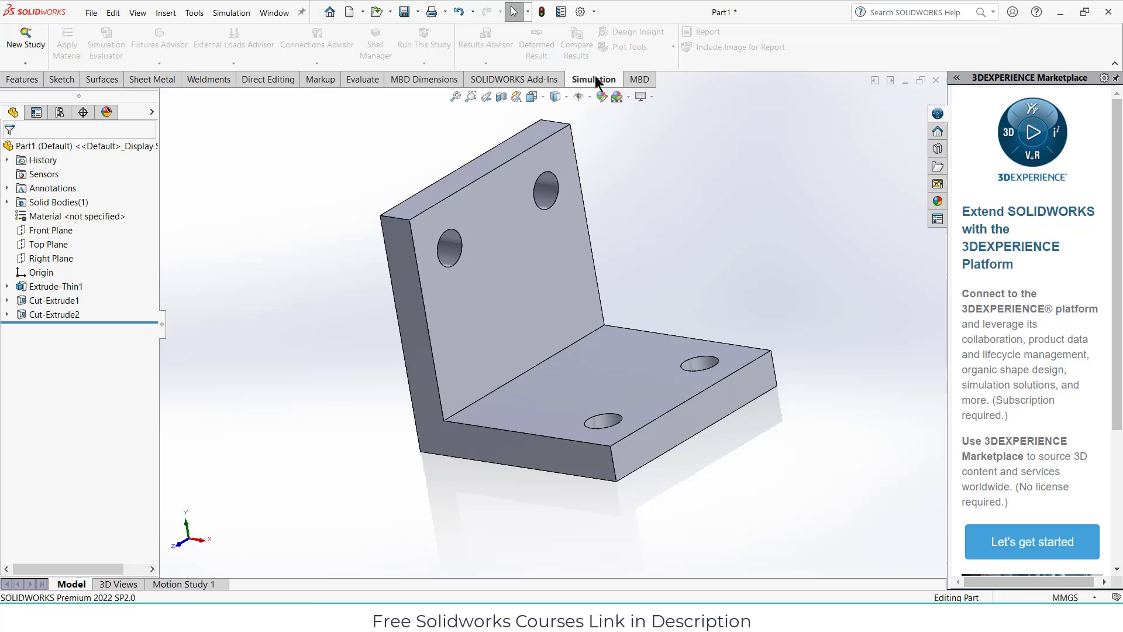
pyautogui.click(26, 63)
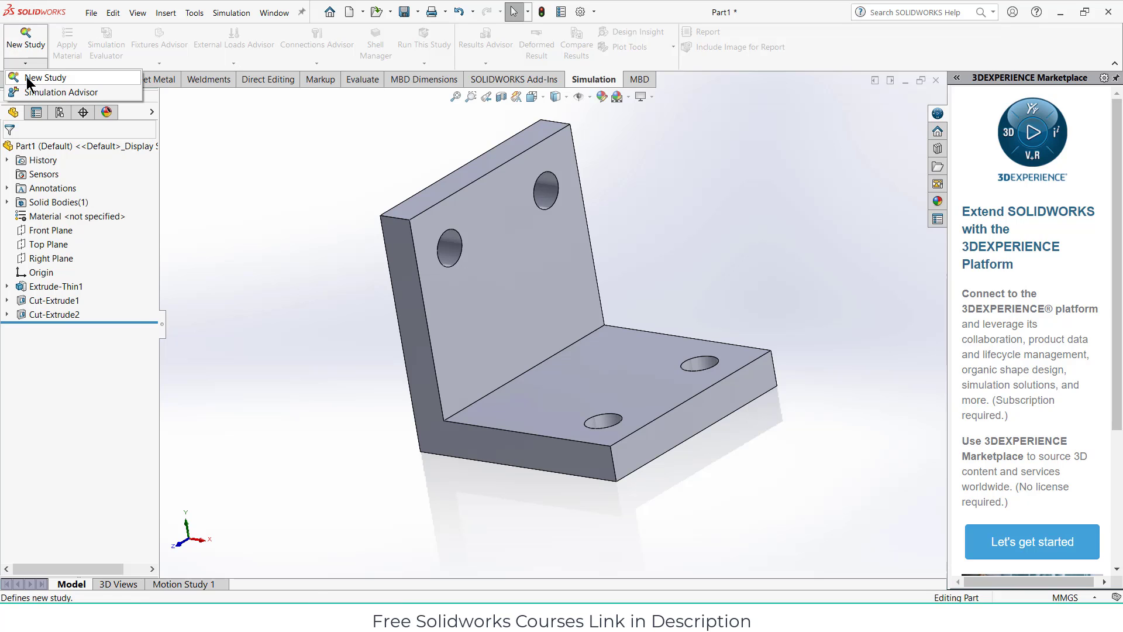
pyautogui.click(28, 82)
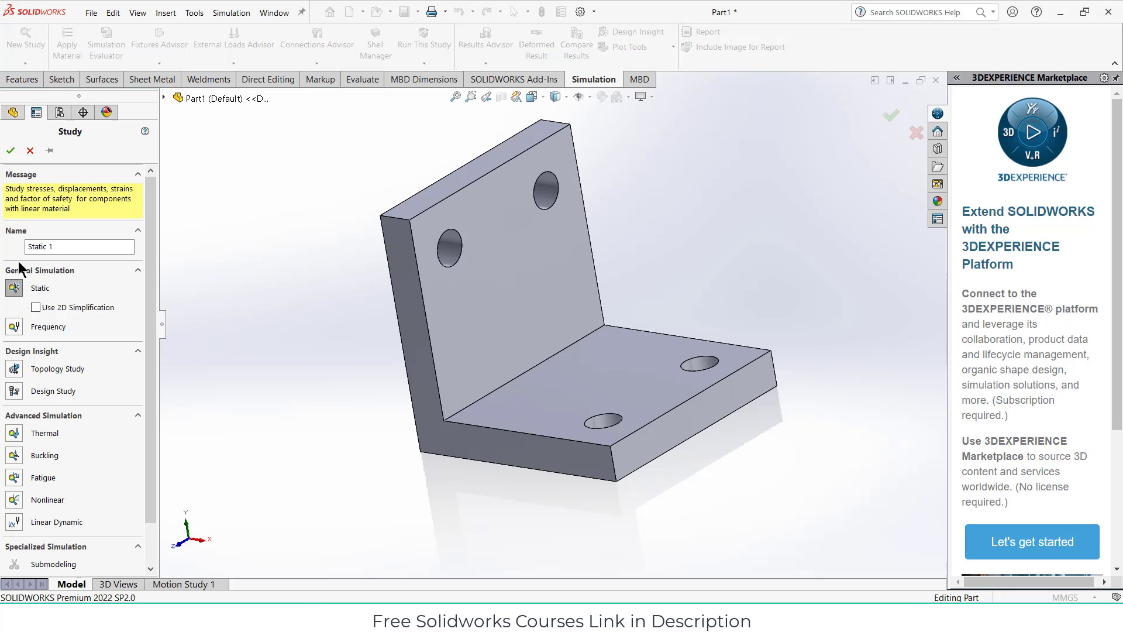
pyautogui.click(10, 152)
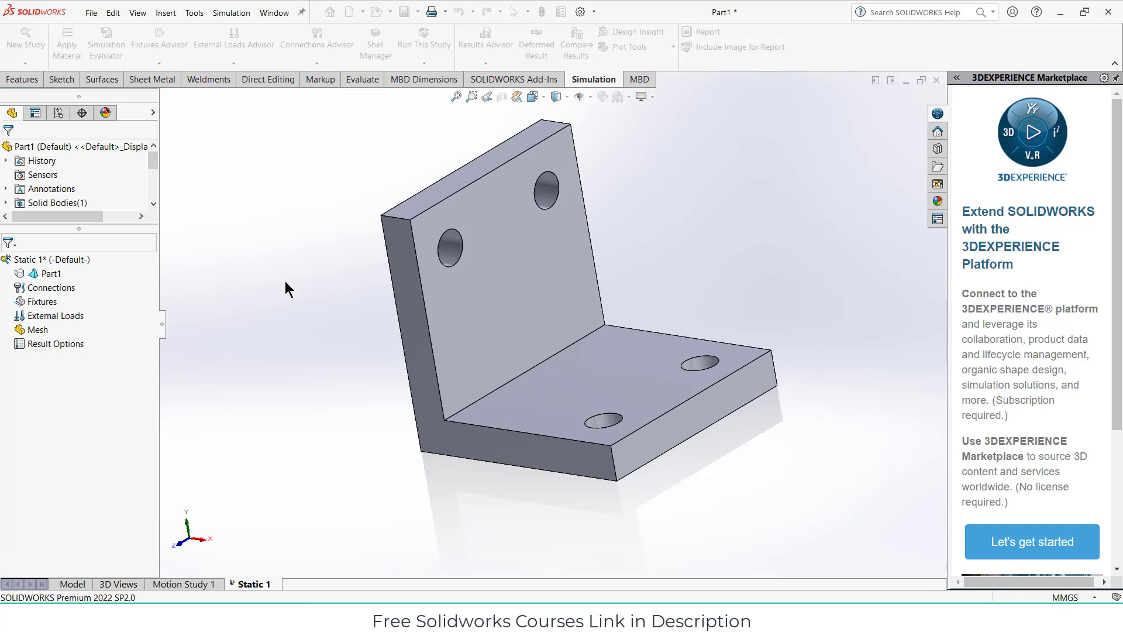
# - Apply Alloy Steel from the SOLIDWORKS Materials library to the part in the static study
pyautogui.rightClick(50, 274)
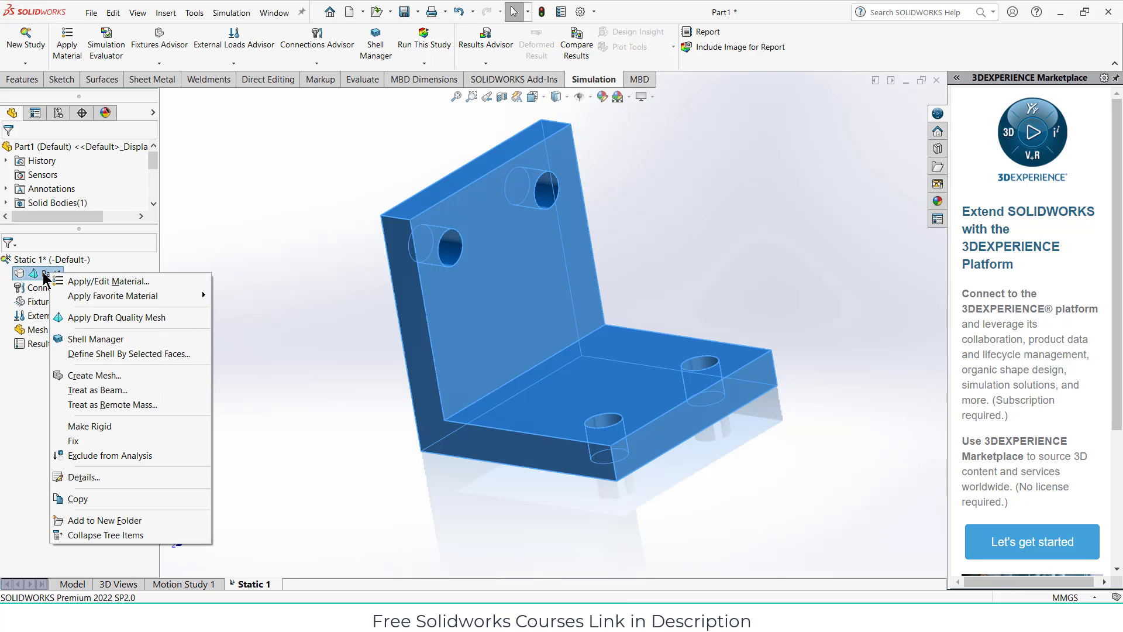
pyautogui.moveTo(75, 299)
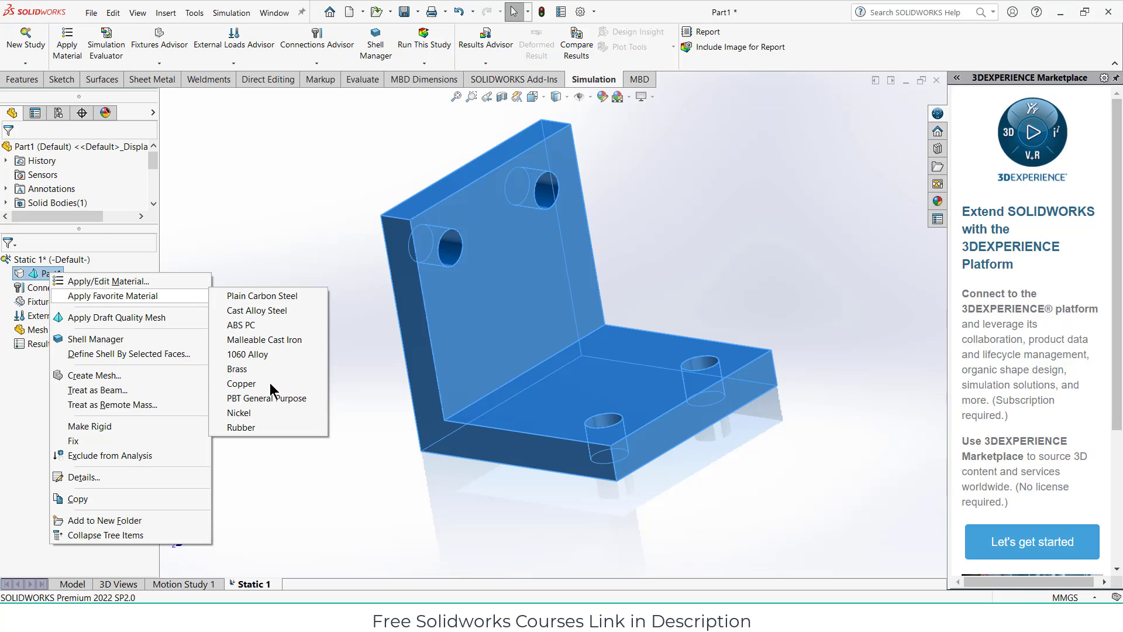
pyautogui.click(120, 283)
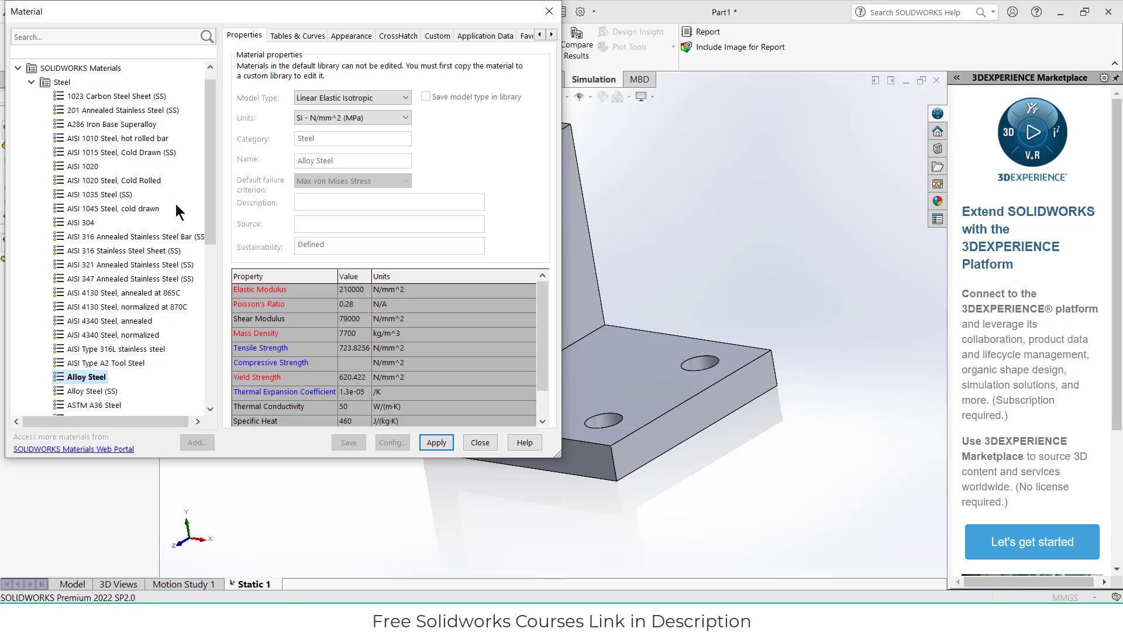
pyautogui.scroll(-8, 88, 176)
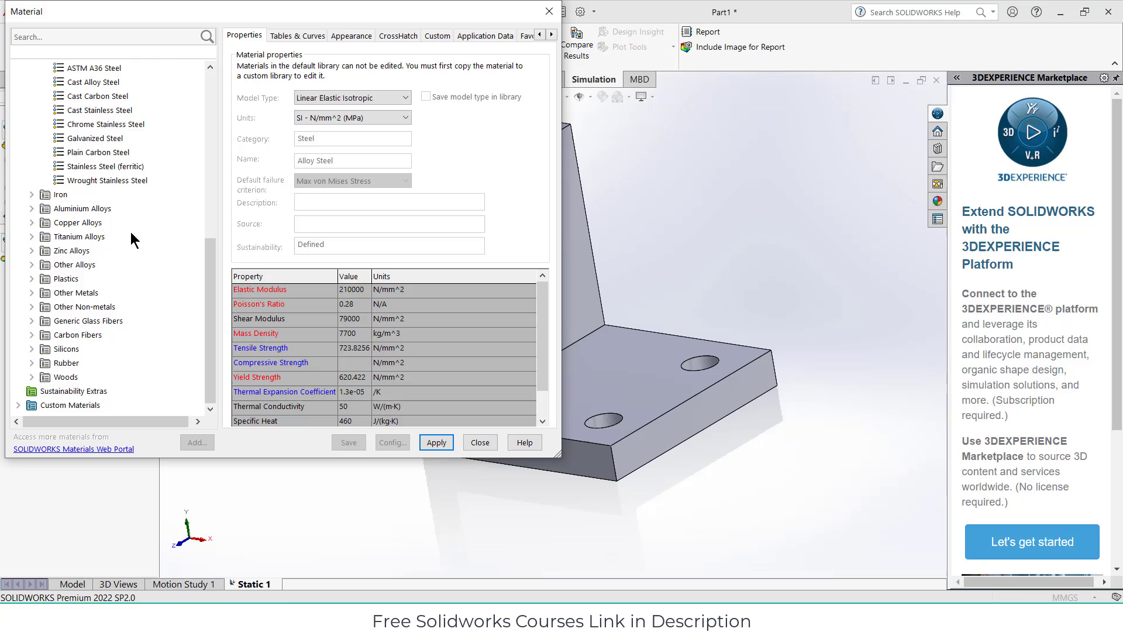
pyautogui.scroll(4, 131, 234)
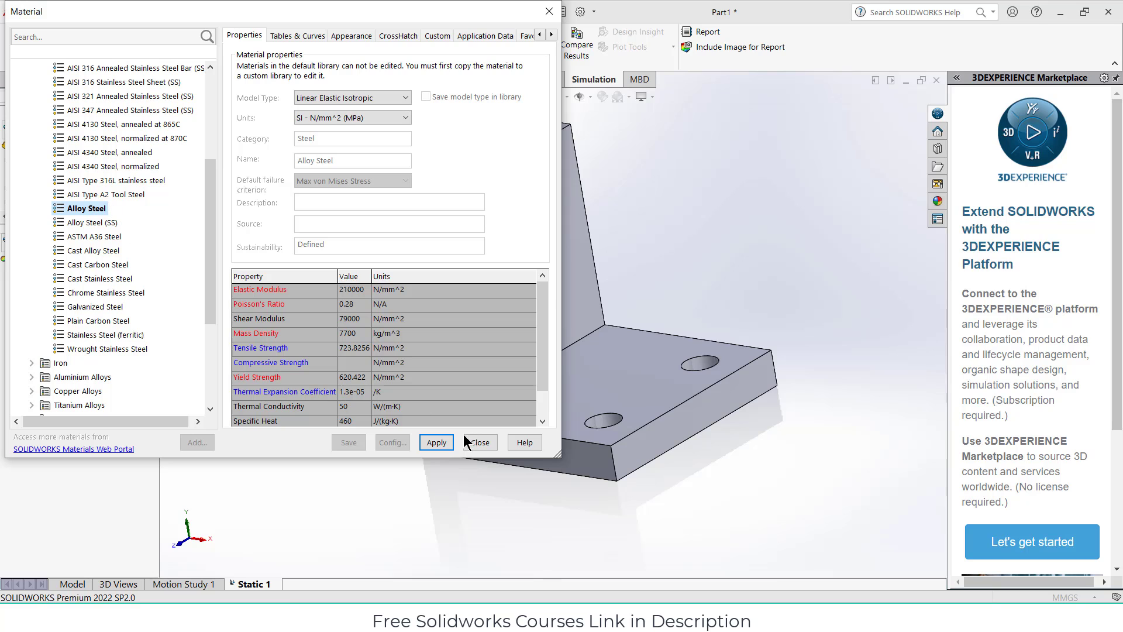
pyautogui.click(438, 442)
pyautogui.click(476, 443)
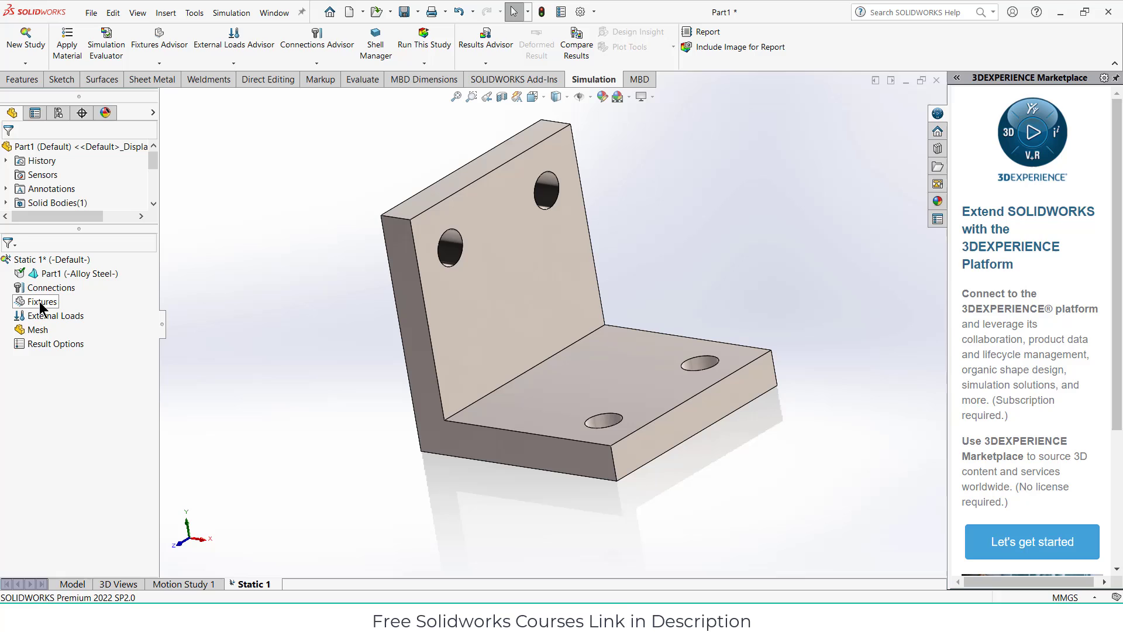
# - Start an advanced fixture of type On Cylindrical Faces and select both hole walls in the horizontal leg
pyautogui.moveTo(599, 306); pyautogui.dragTo(674, 313, button='middle')
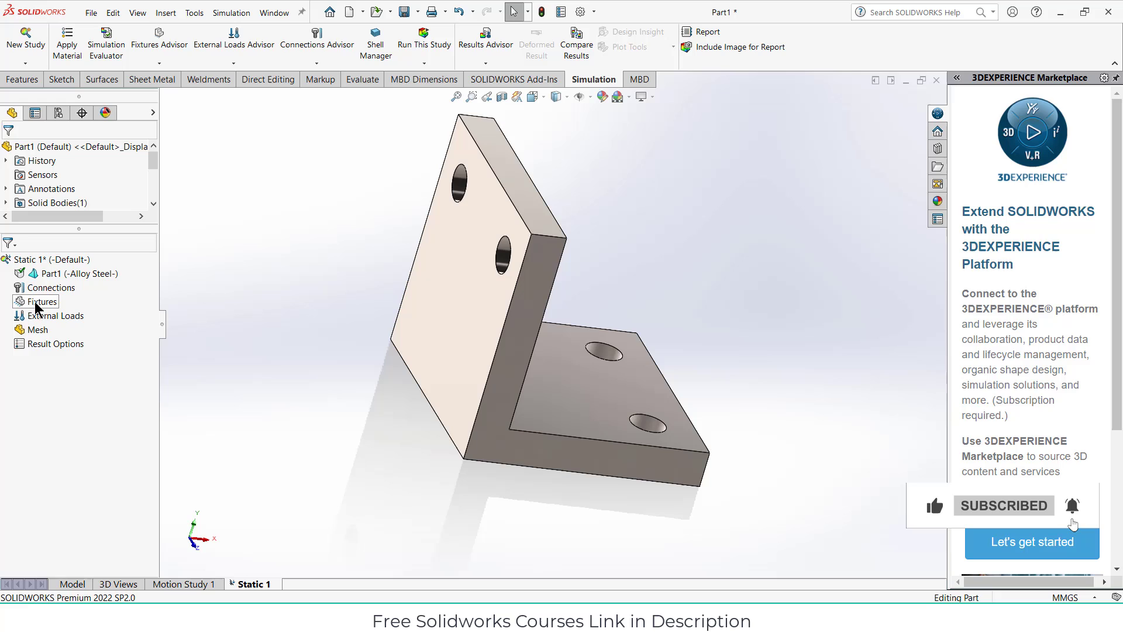
pyautogui.click(160, 66)
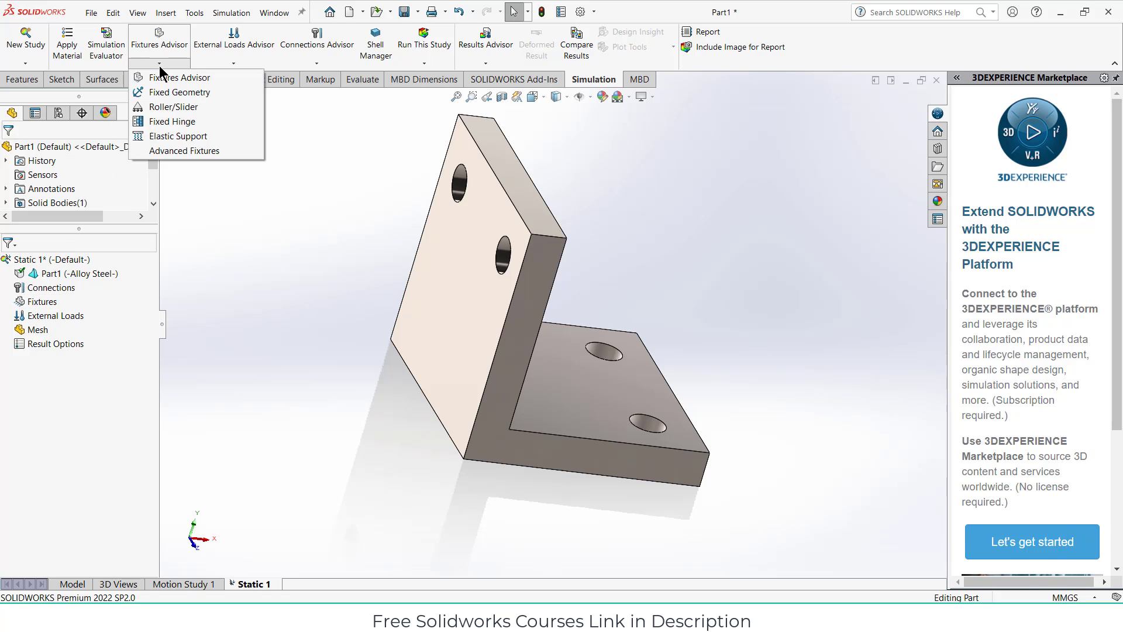
pyautogui.click(185, 158)
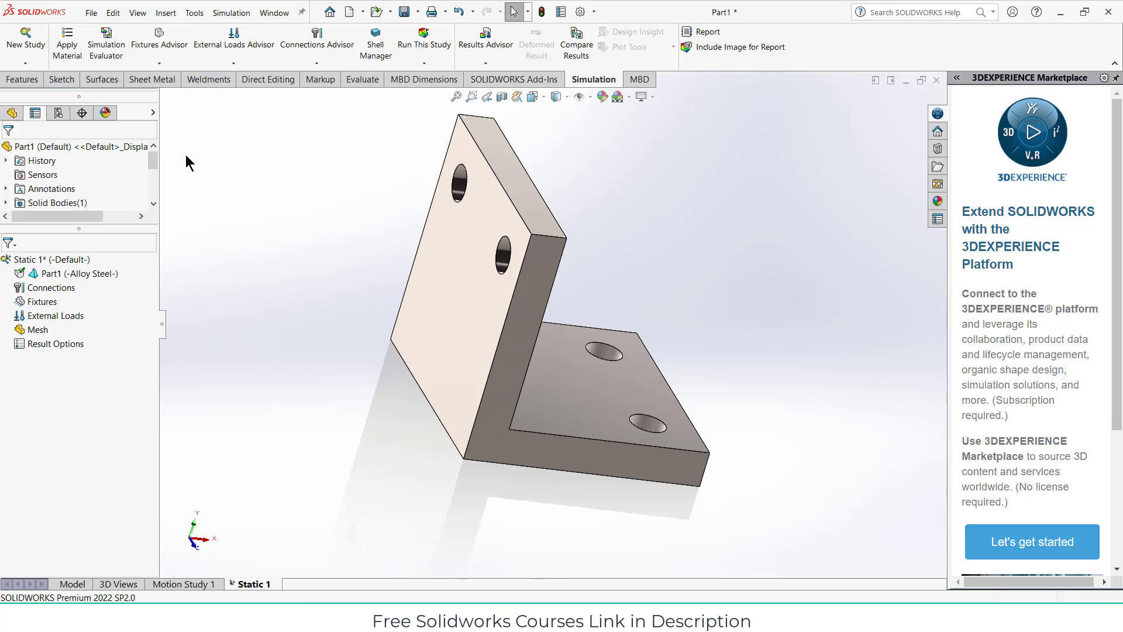
pyautogui.hotkey('ctrl', '7')
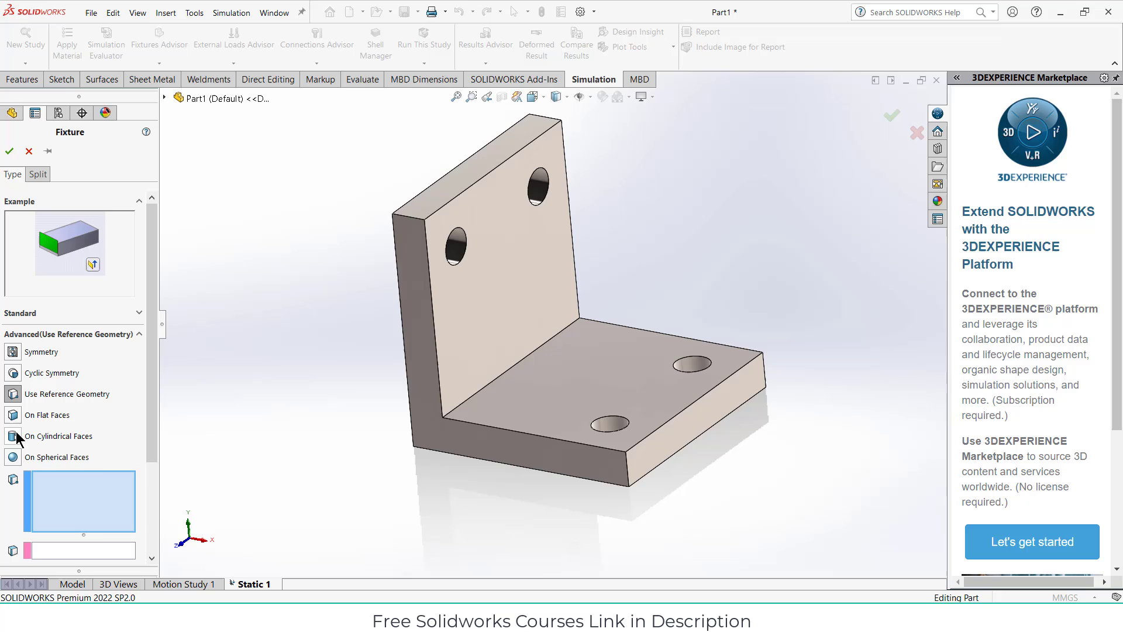
pyautogui.click(14, 437)
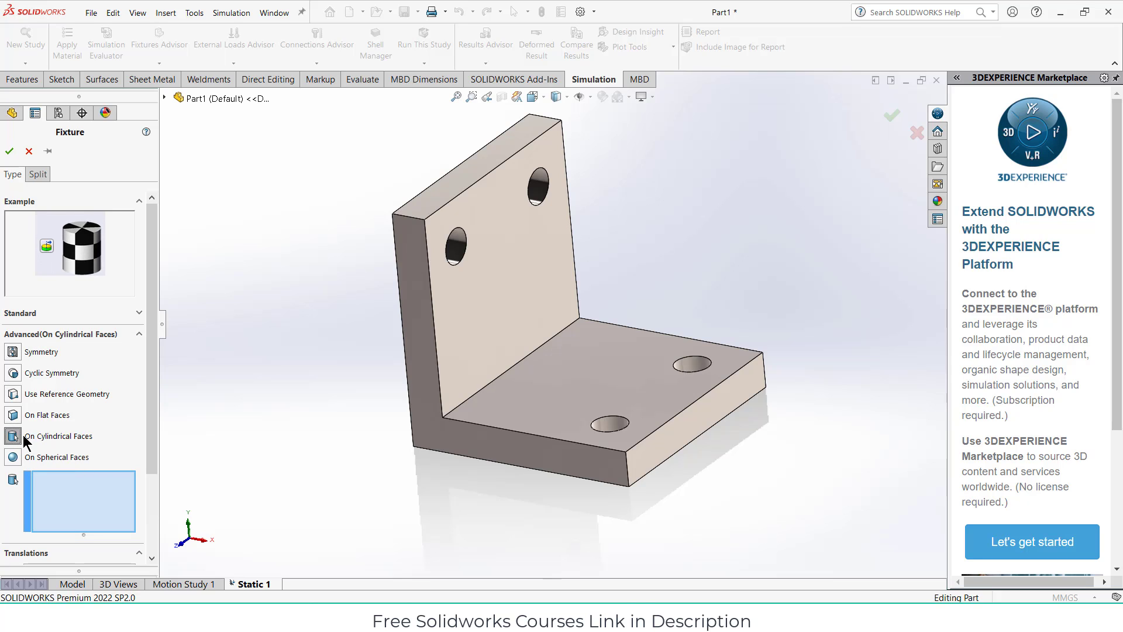
pyautogui.click(612, 419)
pyautogui.click(692, 363)
pyautogui.moveTo(607, 454); pyautogui.dragTo(502, 476, button='middle')
pyautogui.scroll(-3, 152, 379)
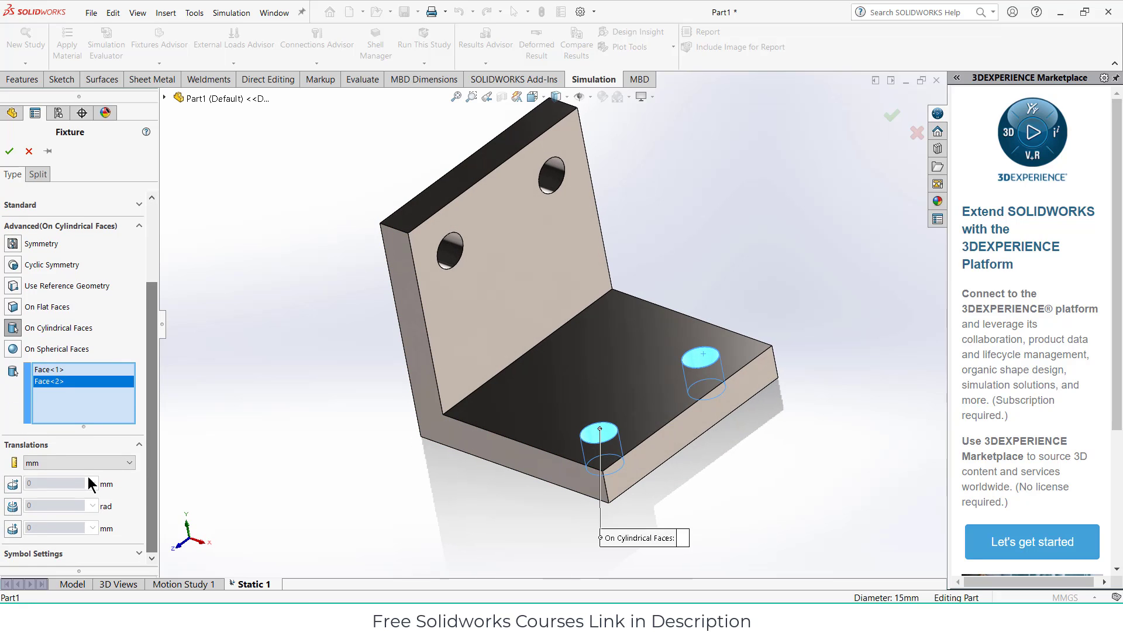
# - Restrain the hole faces with radial, circumferential and axial translations of 0 and accept the fixture
pyautogui.click(13, 485)
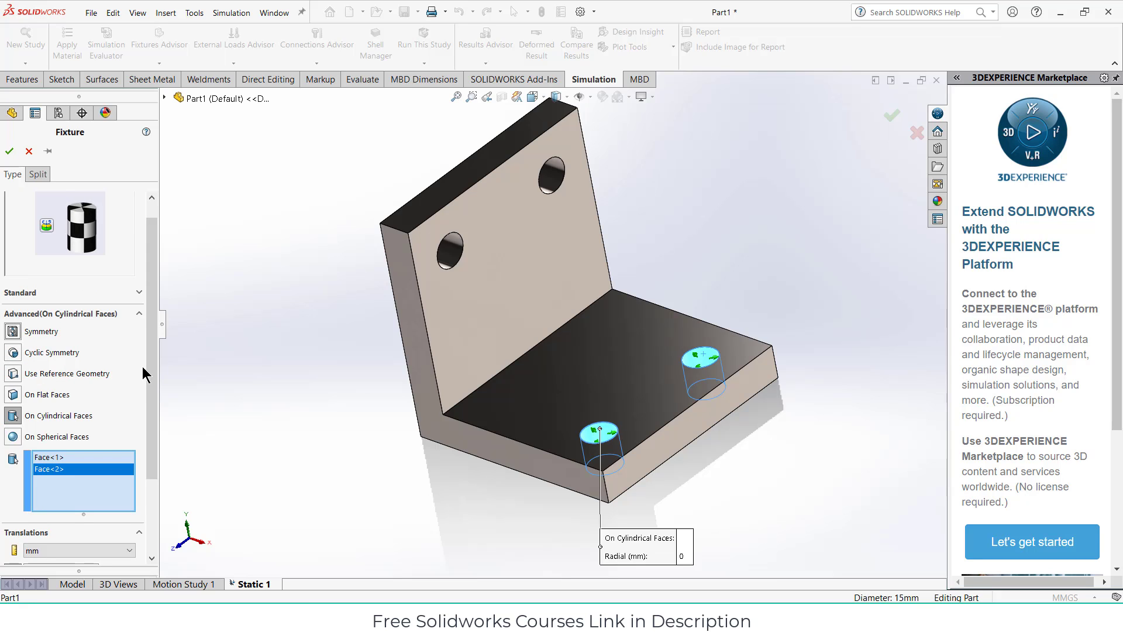
pyautogui.scroll(-3, 145, 386)
pyautogui.click(13, 510)
pyautogui.scroll(3, 88, 410)
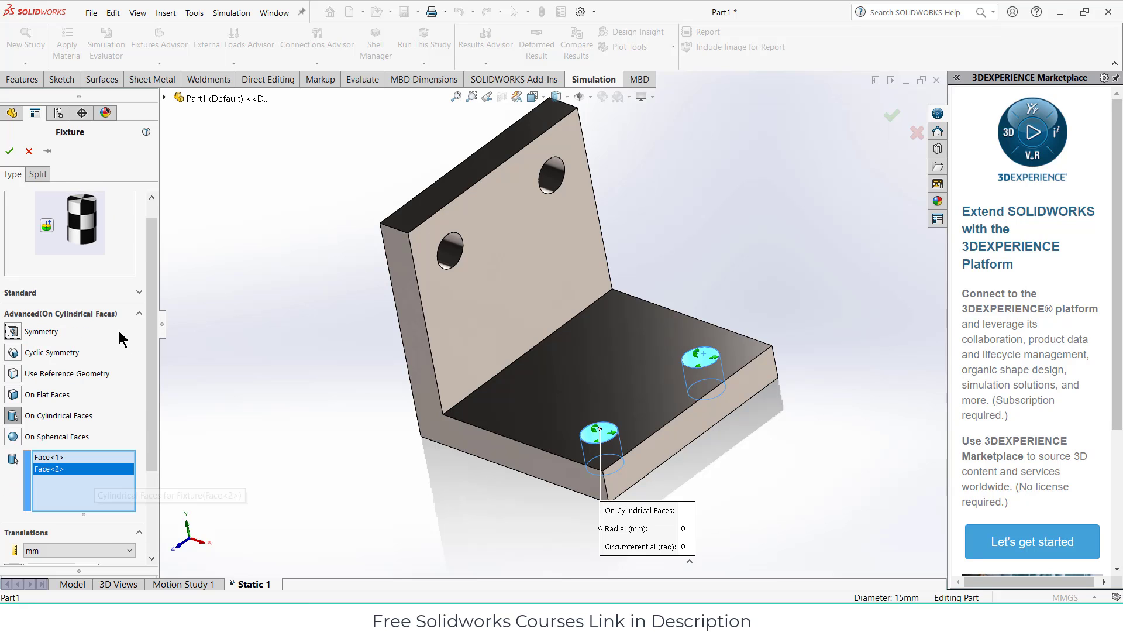
pyautogui.scroll(-3, 149, 408)
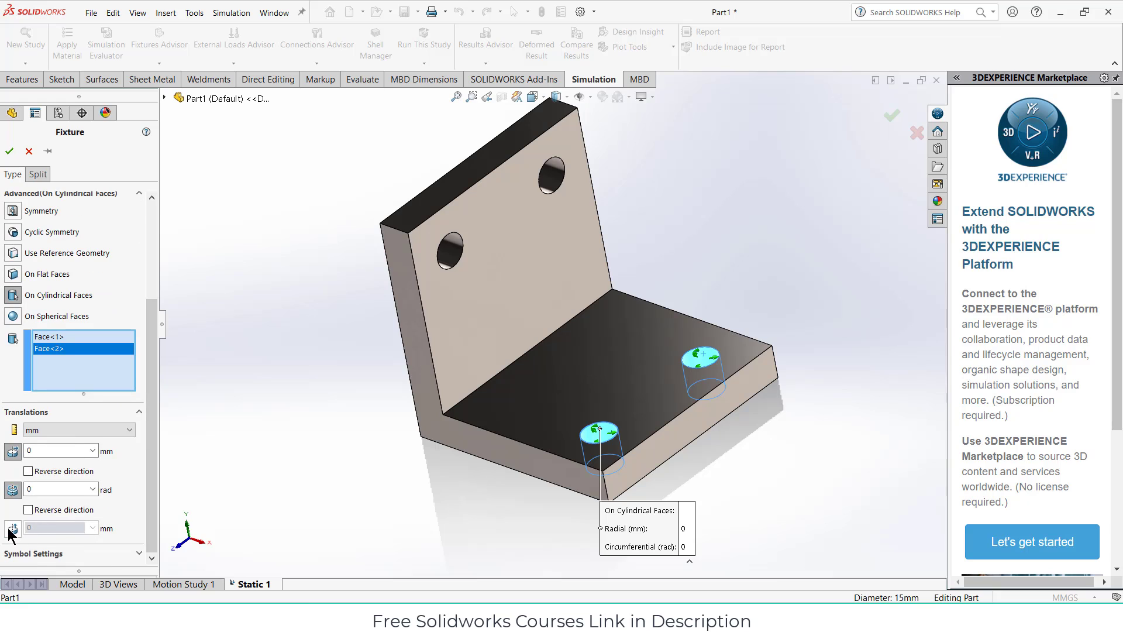
pyautogui.click(12, 528)
pyautogui.scroll(-5, 149, 391)
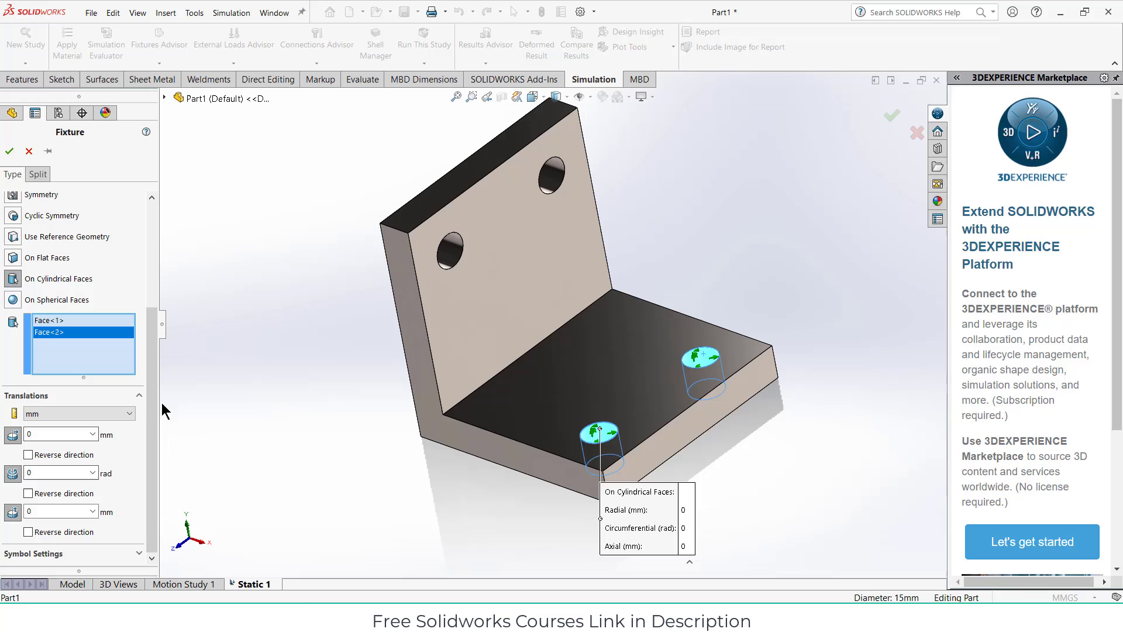
pyautogui.scroll(4, 149, 390)
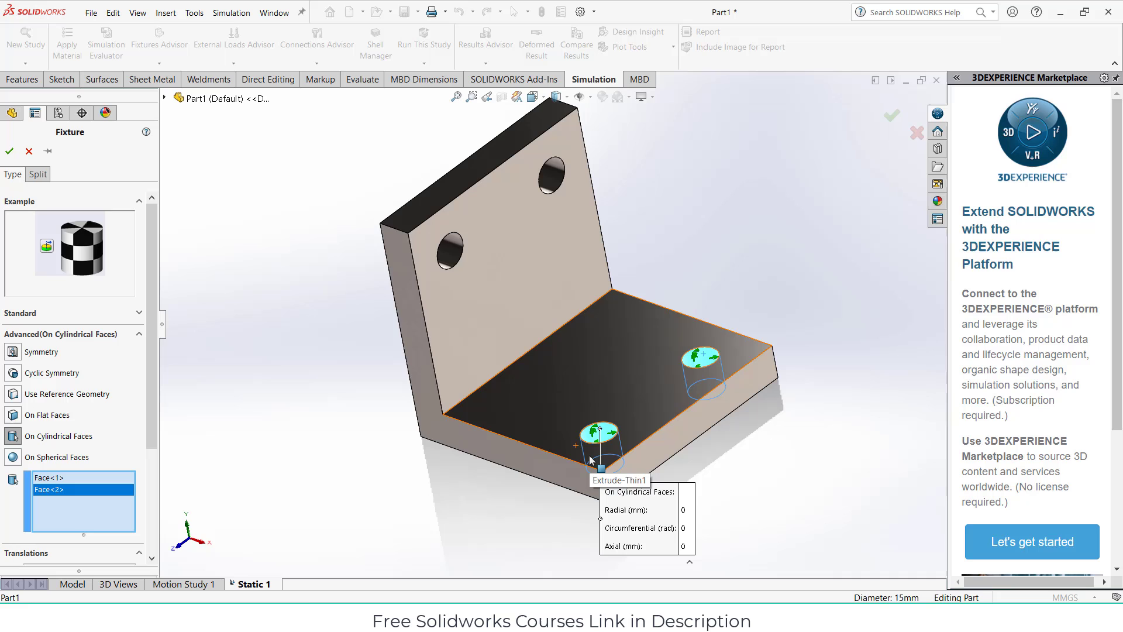
pyautogui.click(9, 152)
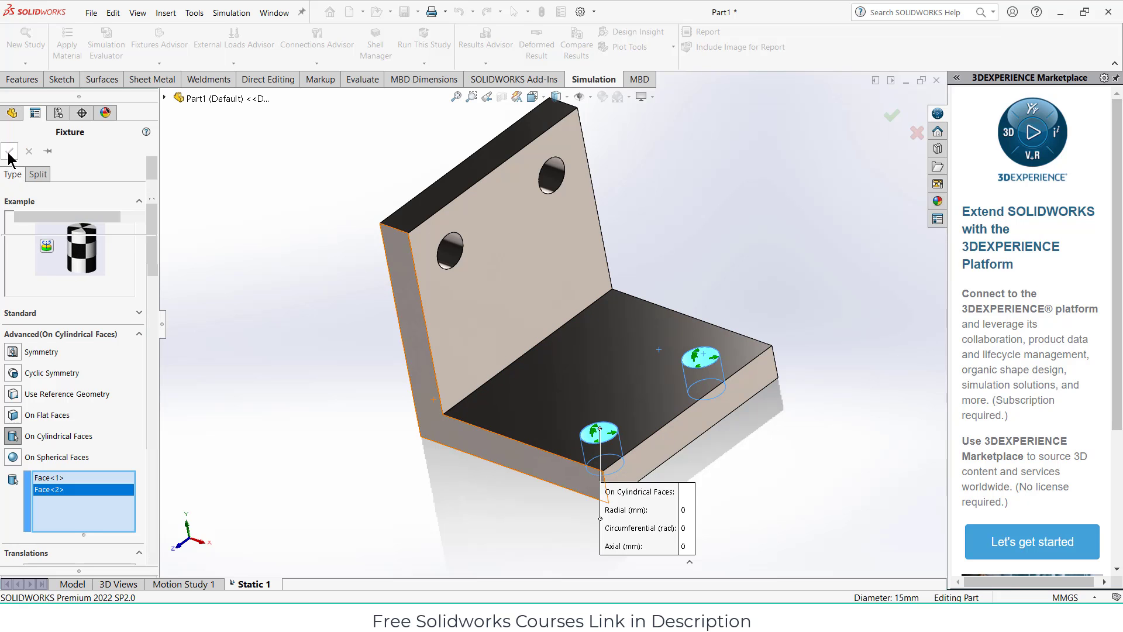
pyautogui.moveTo(433, 375); pyautogui.dragTo(534, 434, button='middle')
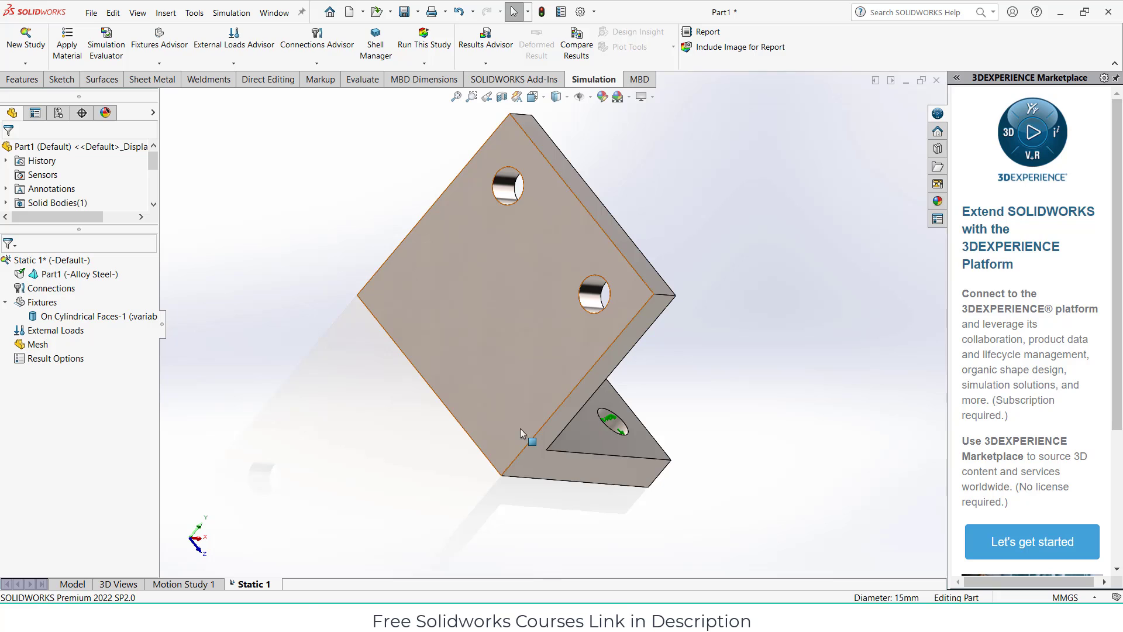
pyautogui.moveTo(479, 440); pyautogui.dragTo(619, 295, button='middle')
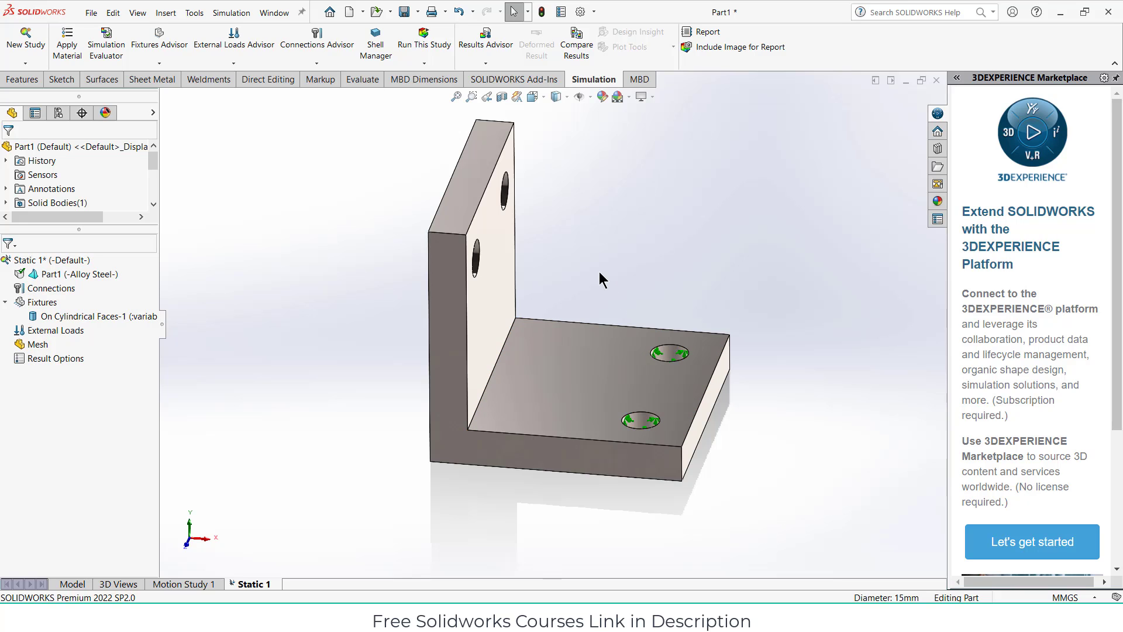
pyautogui.click(224, 64)
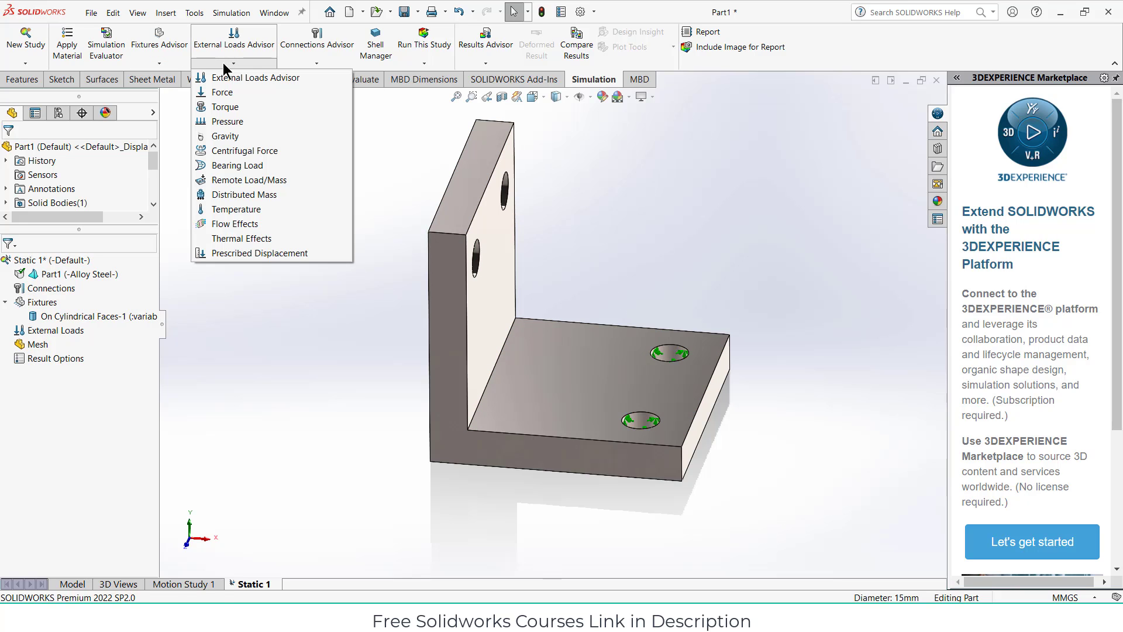
pyautogui.click(233, 92)
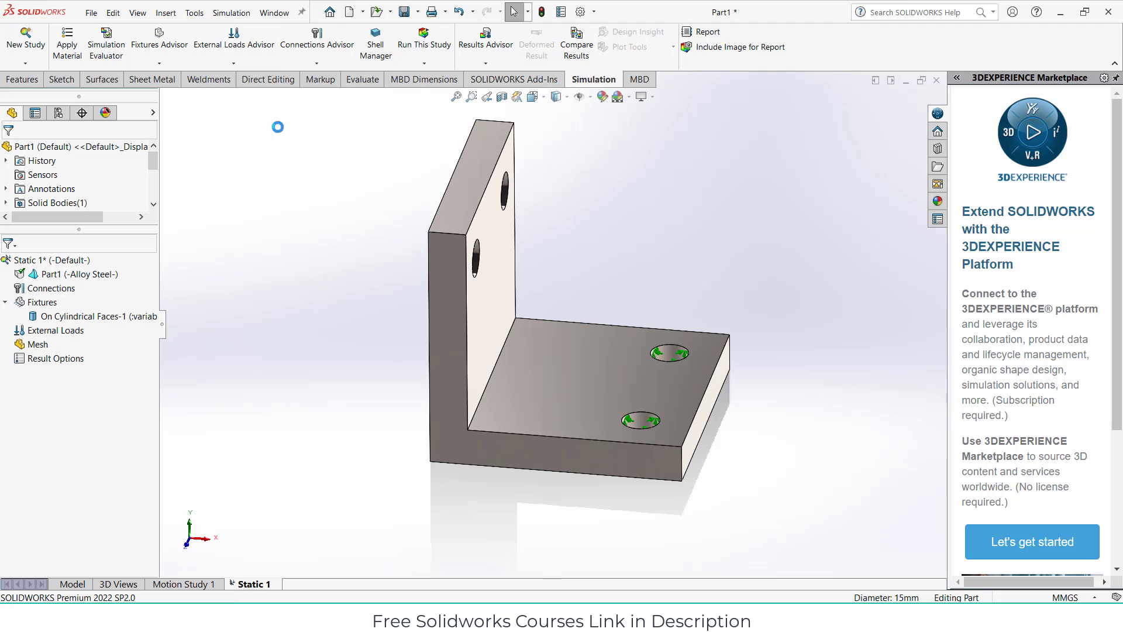
pyautogui.moveTo(366, 242); pyautogui.dragTo(457, 240, button='middle')
pyautogui.click(472, 241)
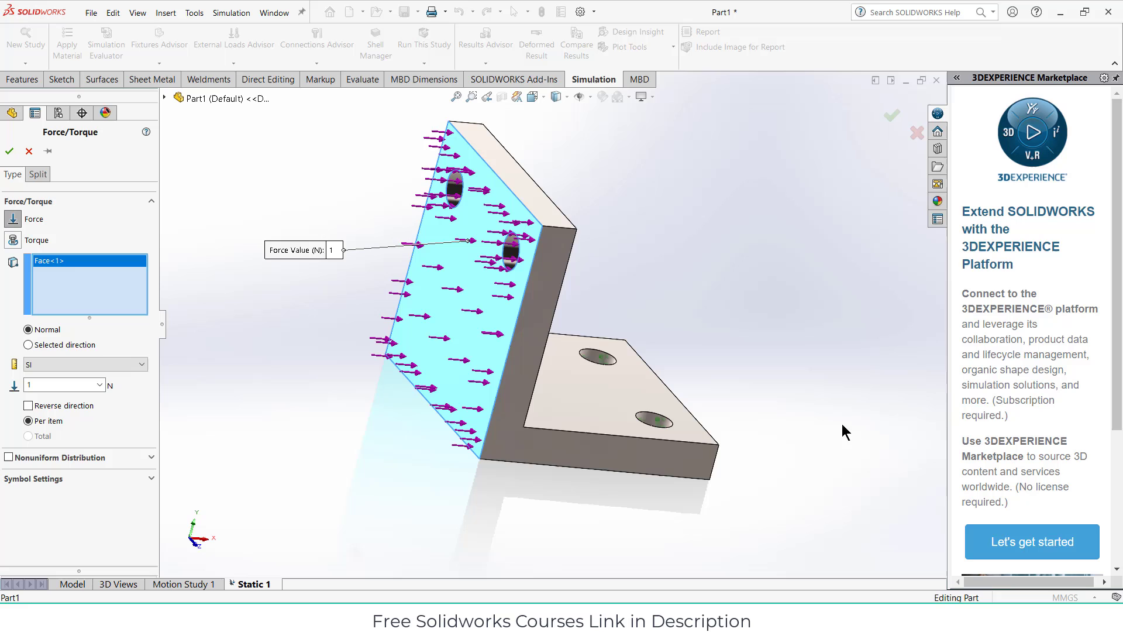
pyautogui.moveTo(840, 423); pyautogui.dragTo(572, 379, button='middle')
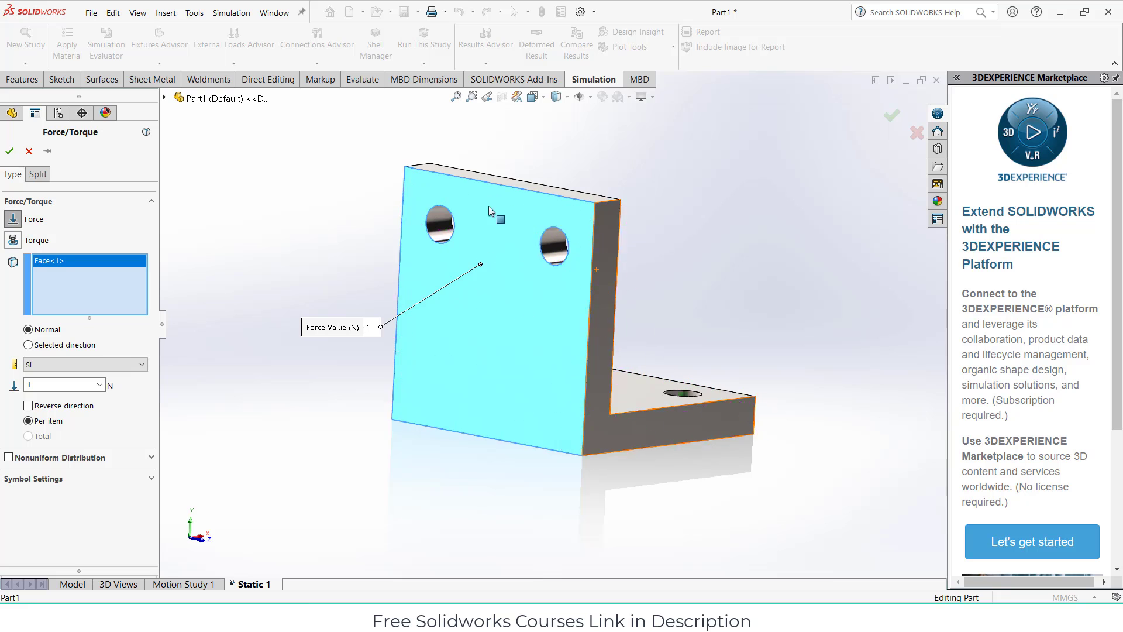
pyautogui.click(29, 152)
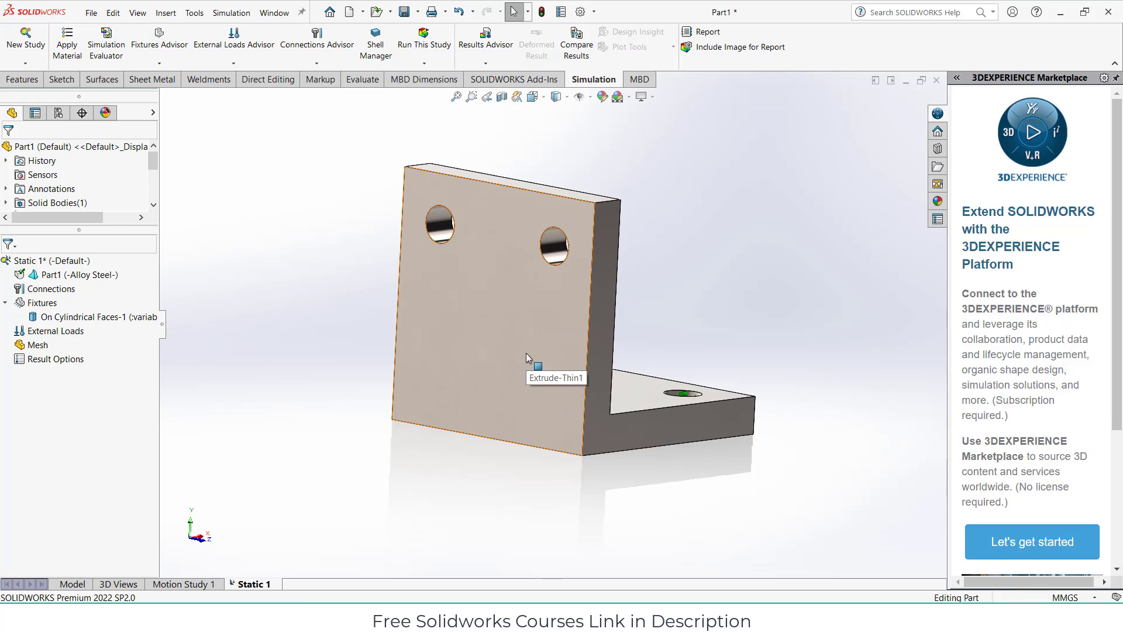
# - Return to the part model and sketch a corner rectangle about 57 mm high around both holes on the vertical leg's outer face
pyautogui.click(72, 583)
pyautogui.click(478, 302)
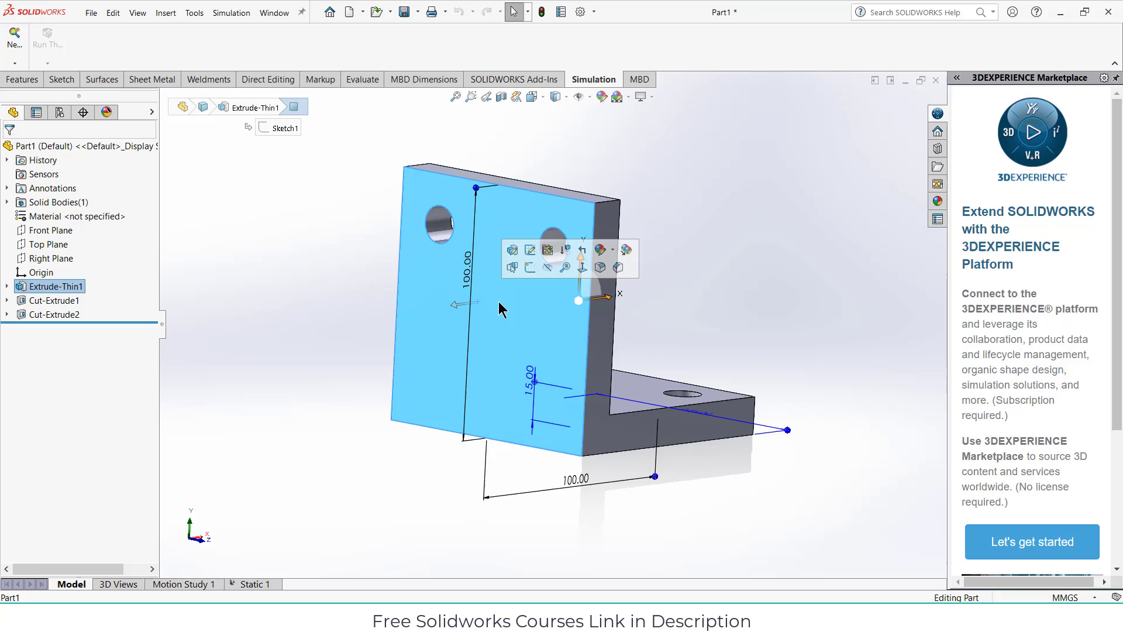
pyautogui.click(530, 267)
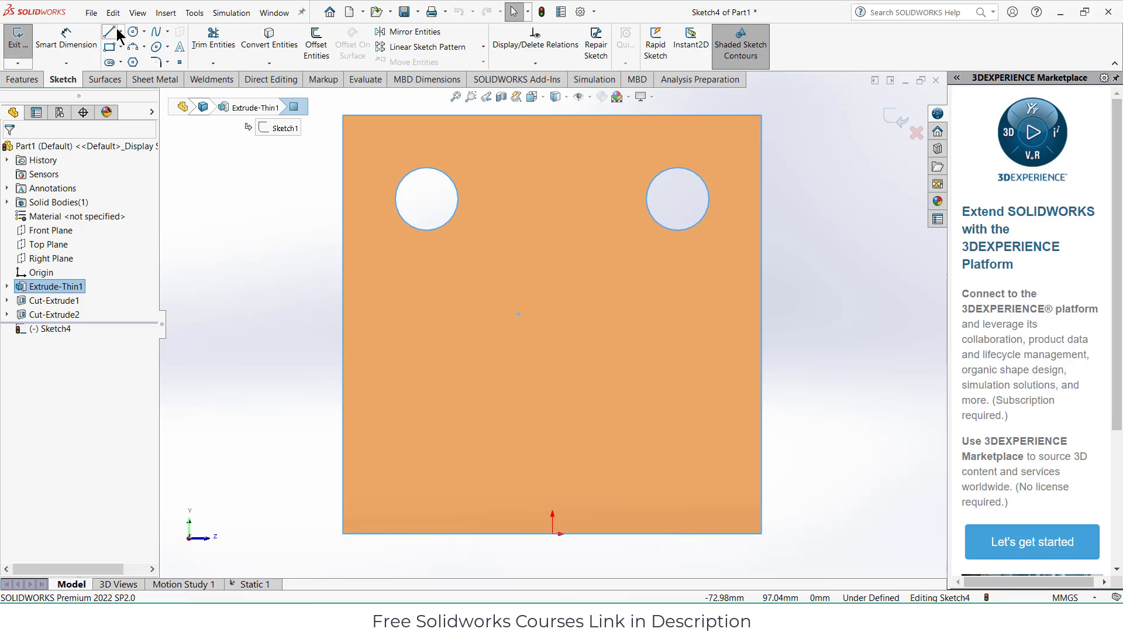
pyautogui.click(109, 47)
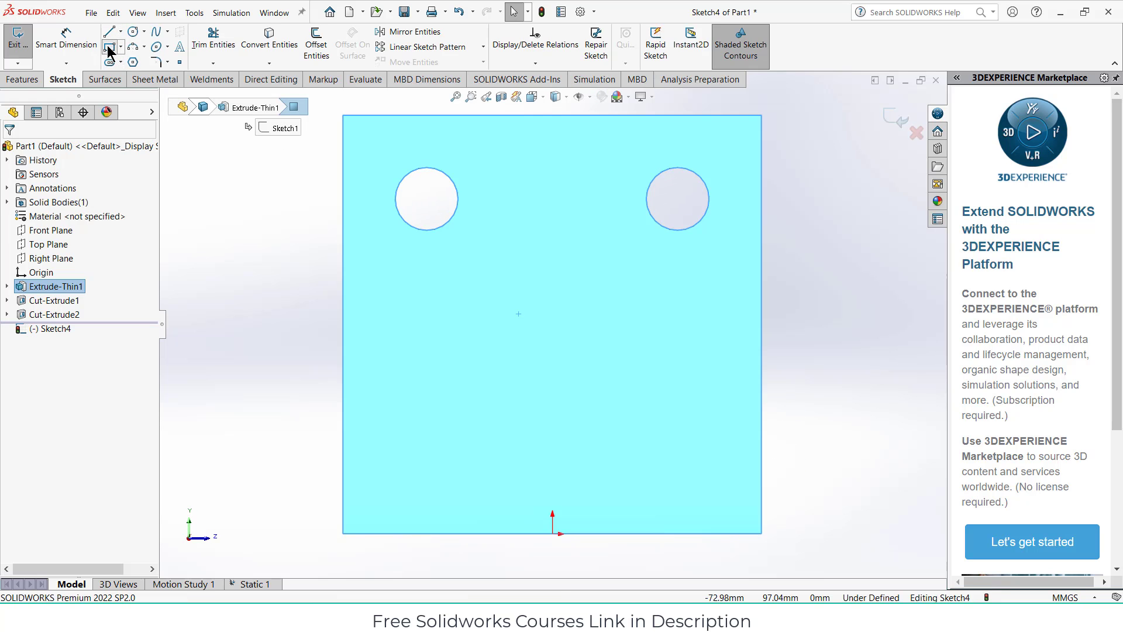
pyautogui.click(378, 147)
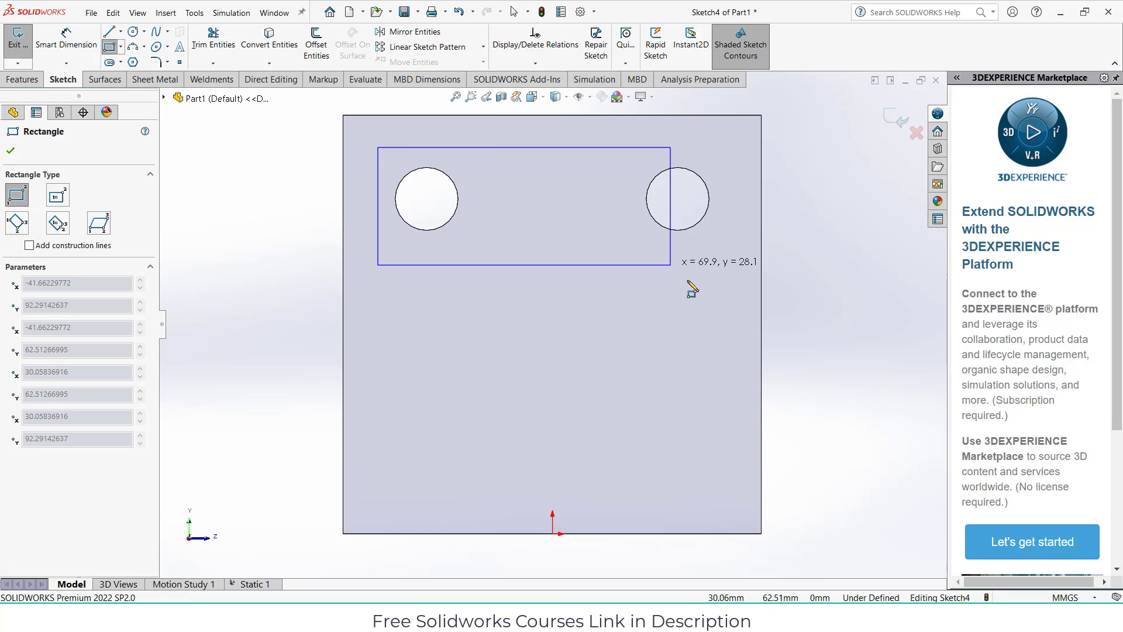
pyautogui.click(739, 386)
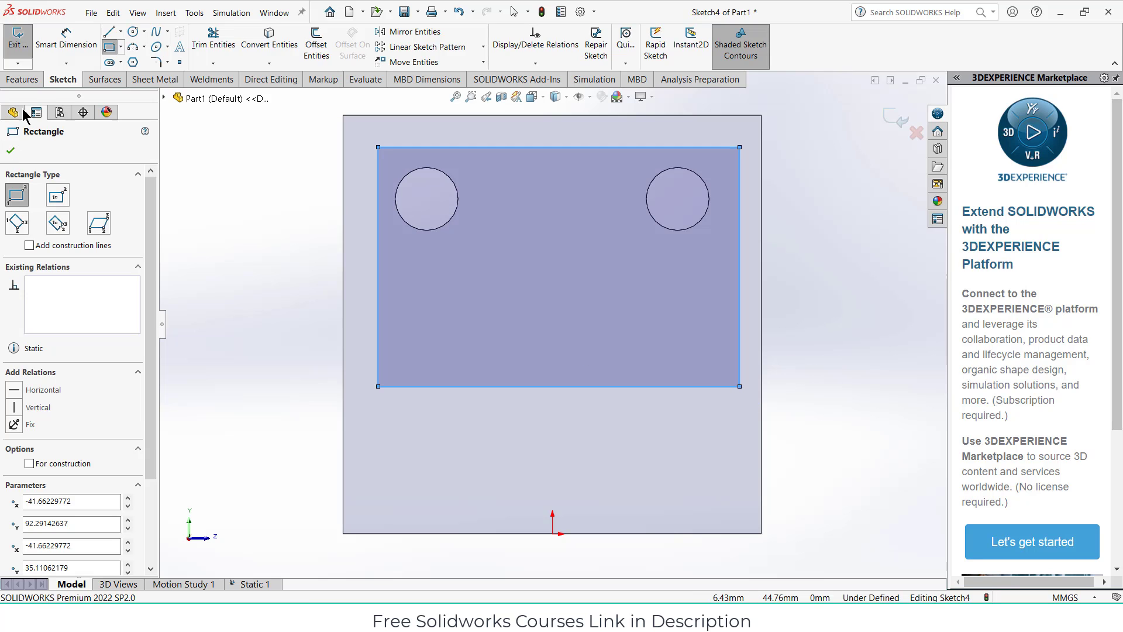
pyautogui.click(30, 80)
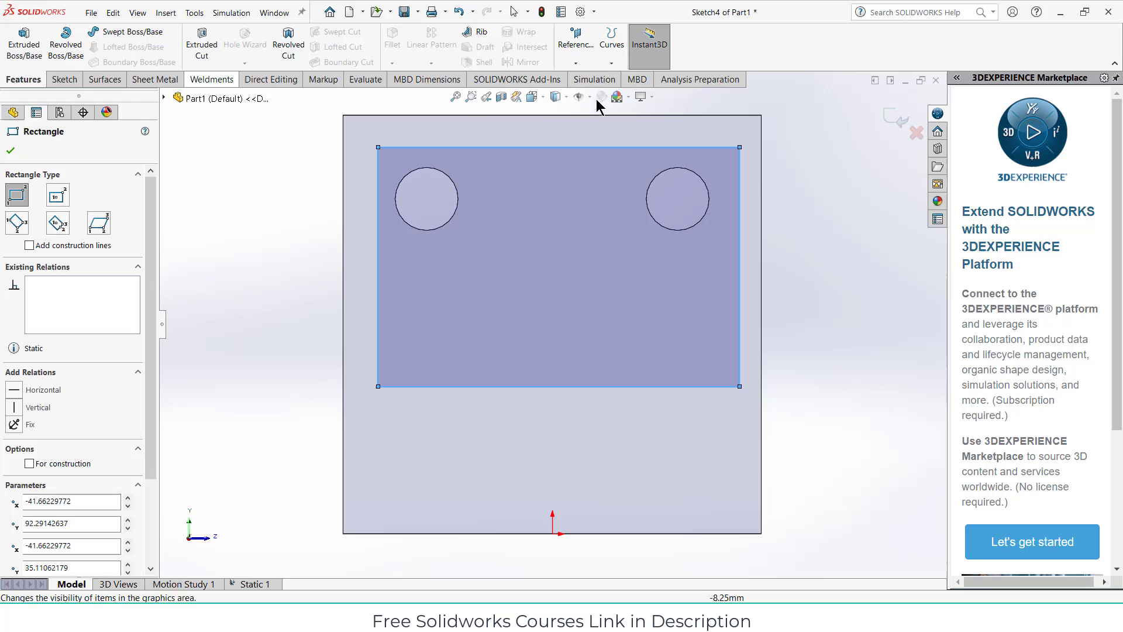
# - Split the vertical leg's outer face with a projection Split Line from the rectangle sketch, and check the inner and outer faces separately
pyautogui.click(611, 63)
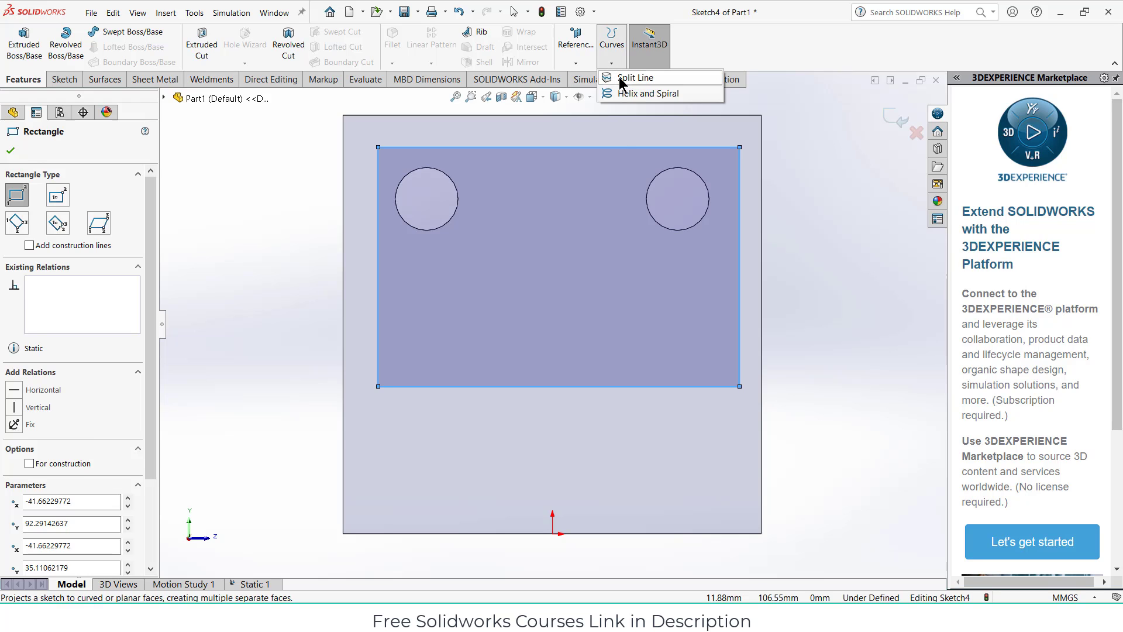
pyautogui.click(621, 82)
pyautogui.click(610, 135)
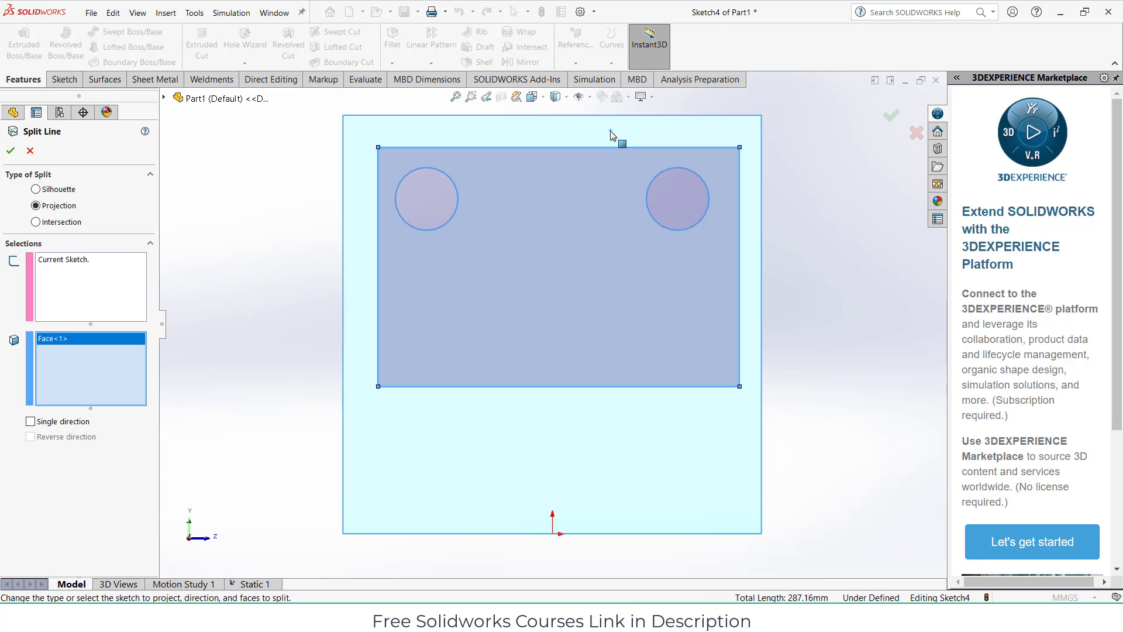
pyautogui.click(10, 151)
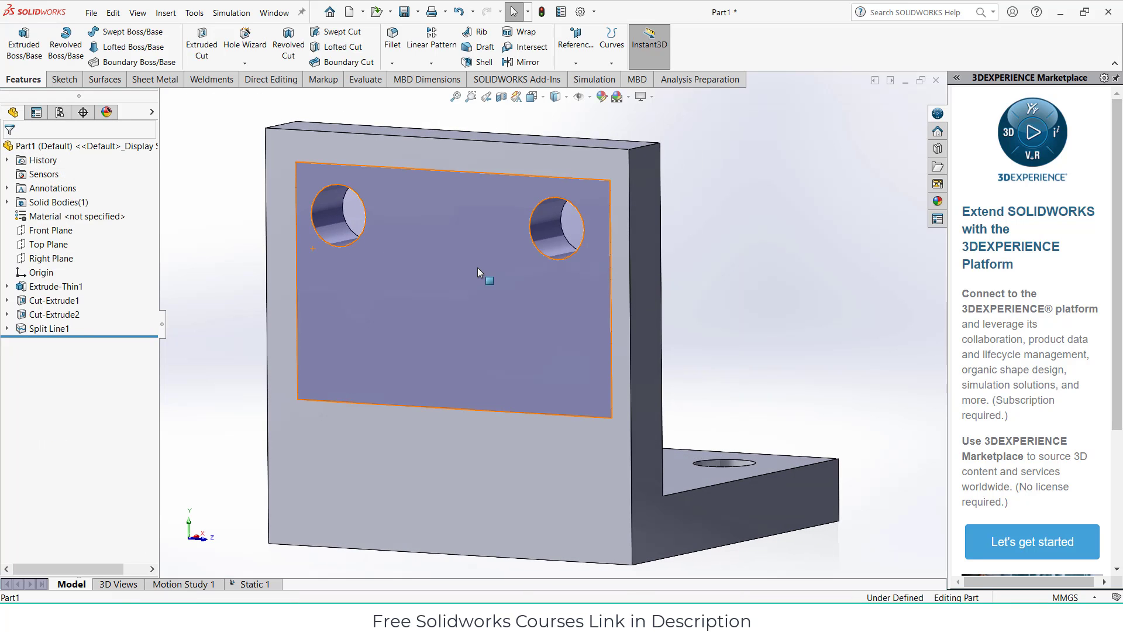
pyautogui.click(477, 268)
pyautogui.click(475, 294)
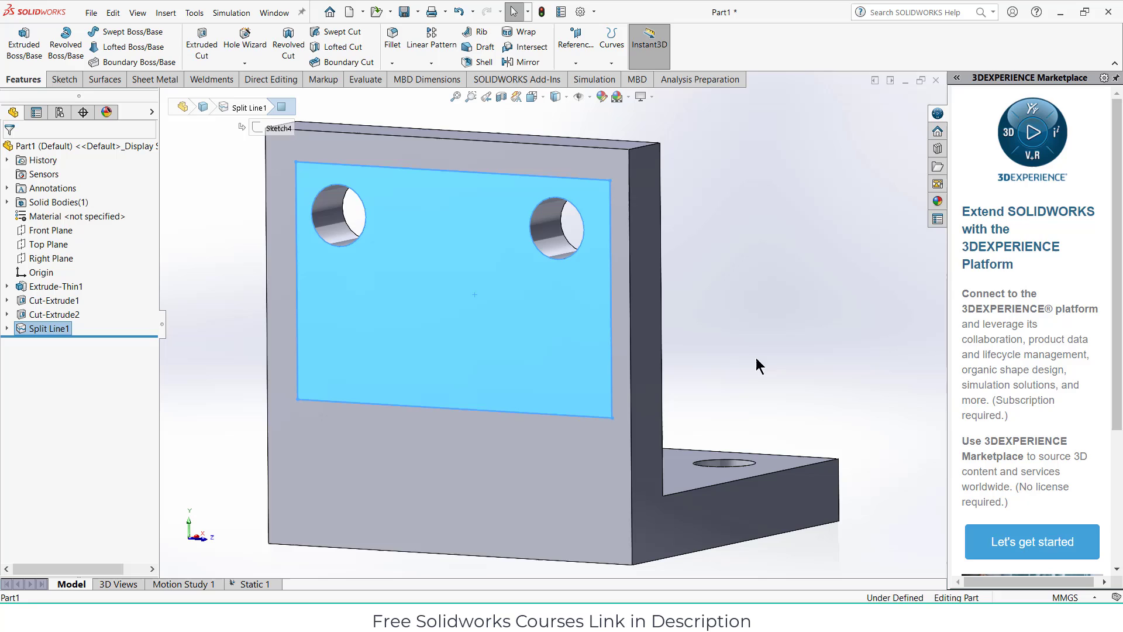
pyautogui.click(496, 433)
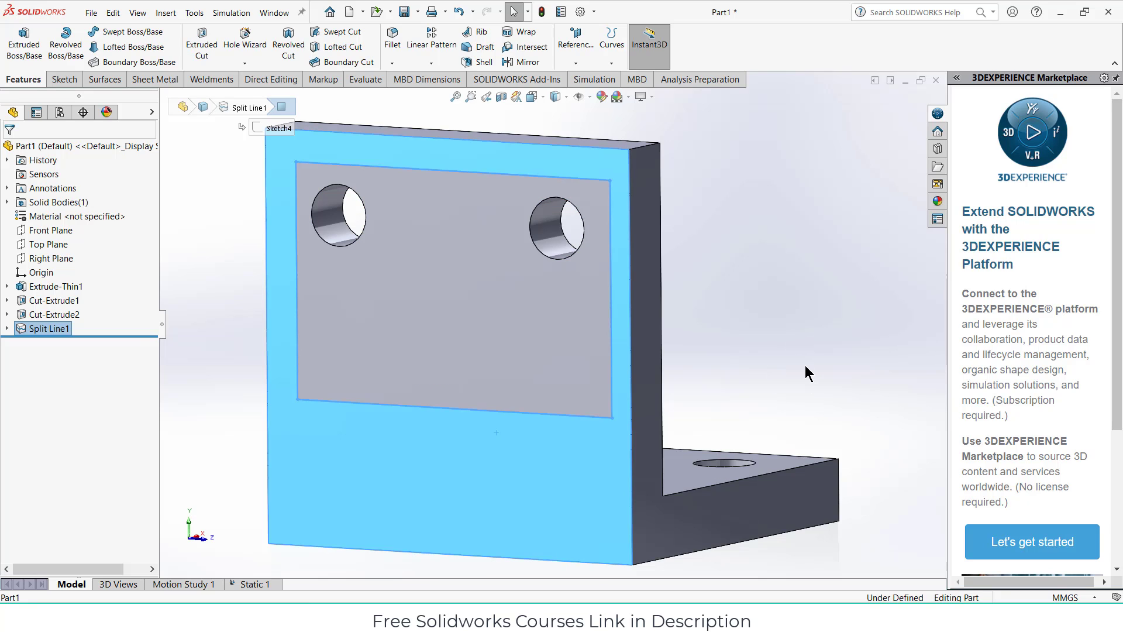
pyautogui.click(797, 322)
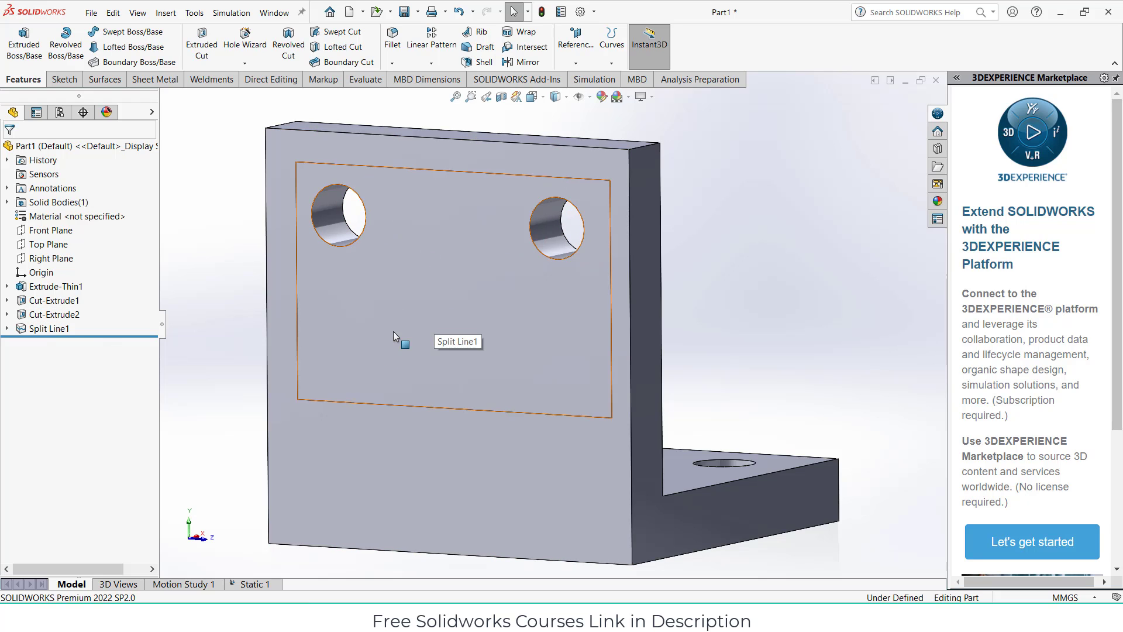
# - Apply a 5000 N normal force to the split rectangular face on the vertical leg in the Static 1 study
pyautogui.click(427, 312)
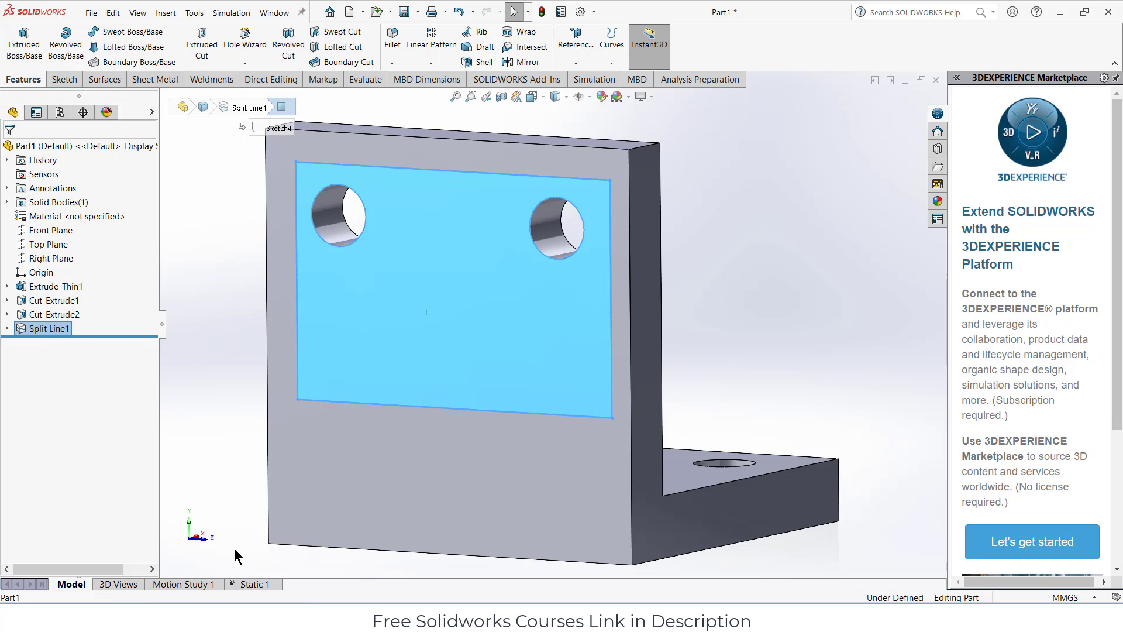
pyautogui.click(250, 582)
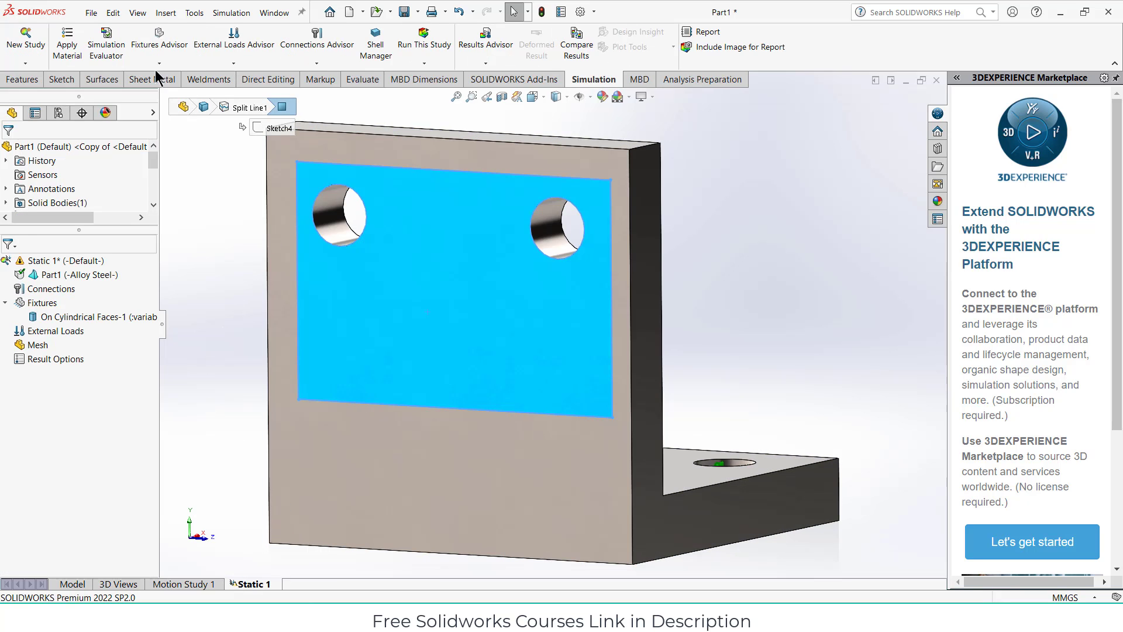
pyautogui.click(235, 63)
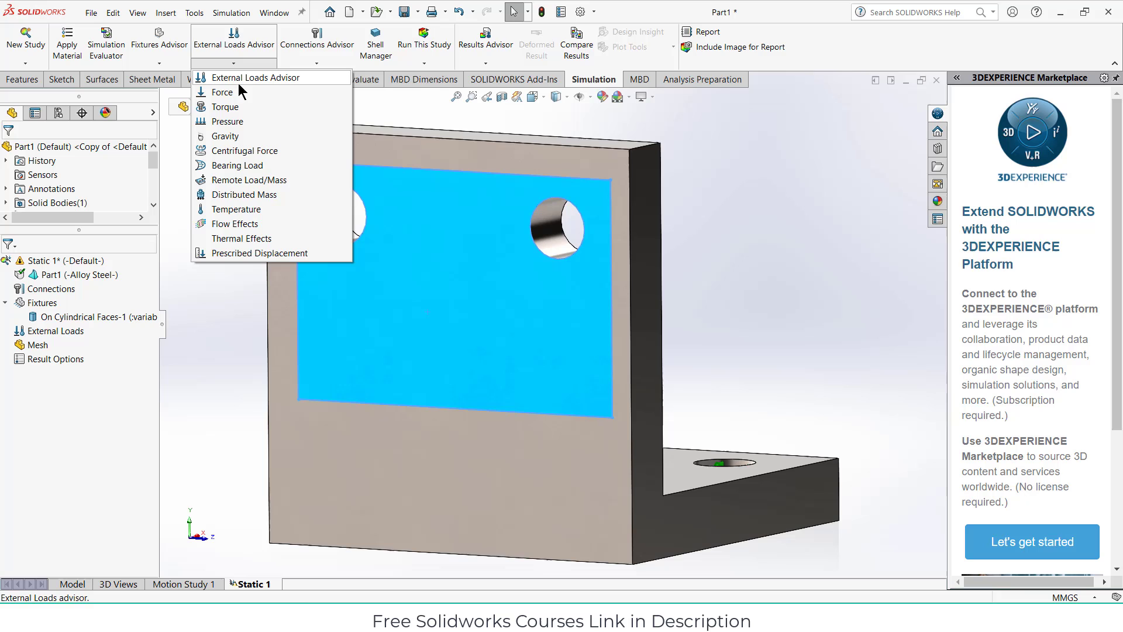
pyautogui.click(239, 92)
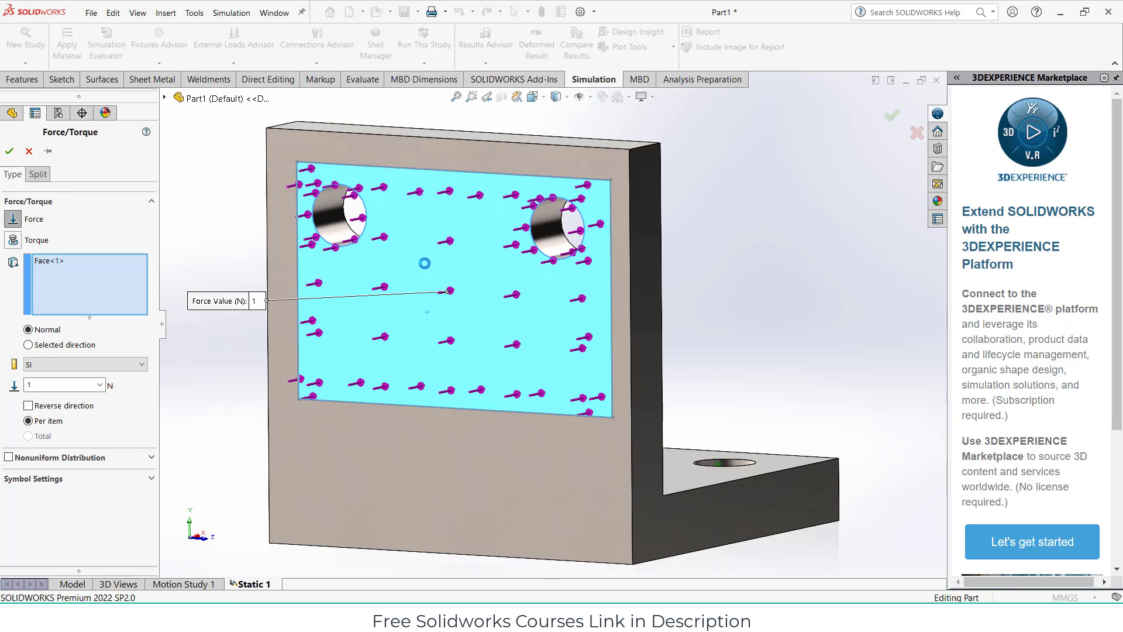
pyautogui.moveTo(760, 339); pyautogui.dragTo(690, 342, button='middle')
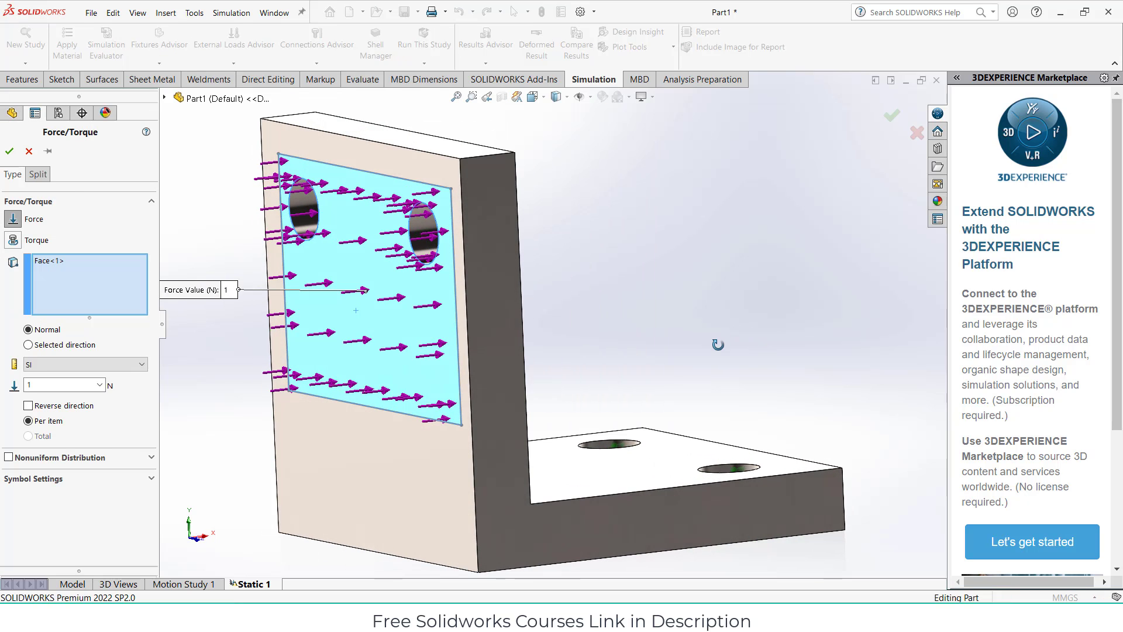
pyautogui.click(29, 384)
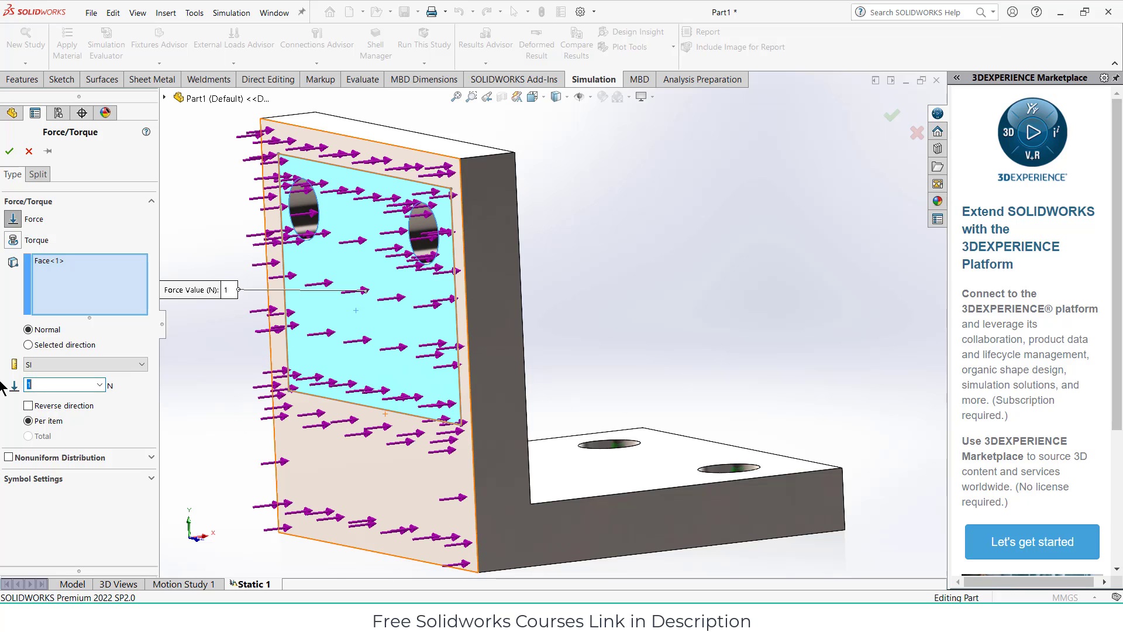
pyautogui.write('5000')
pyautogui.click(10, 150)
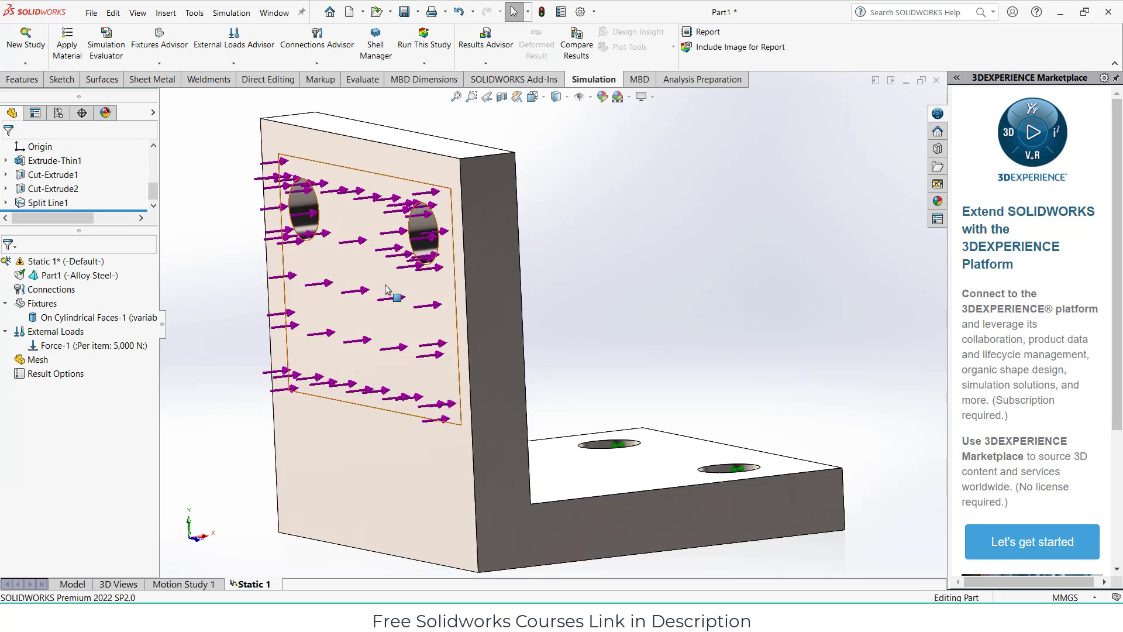
# - Run the static study with the default mesh and inspect the von Mises stress plot on the bracket
pyautogui.click(380, 252)
pyautogui.press('f')
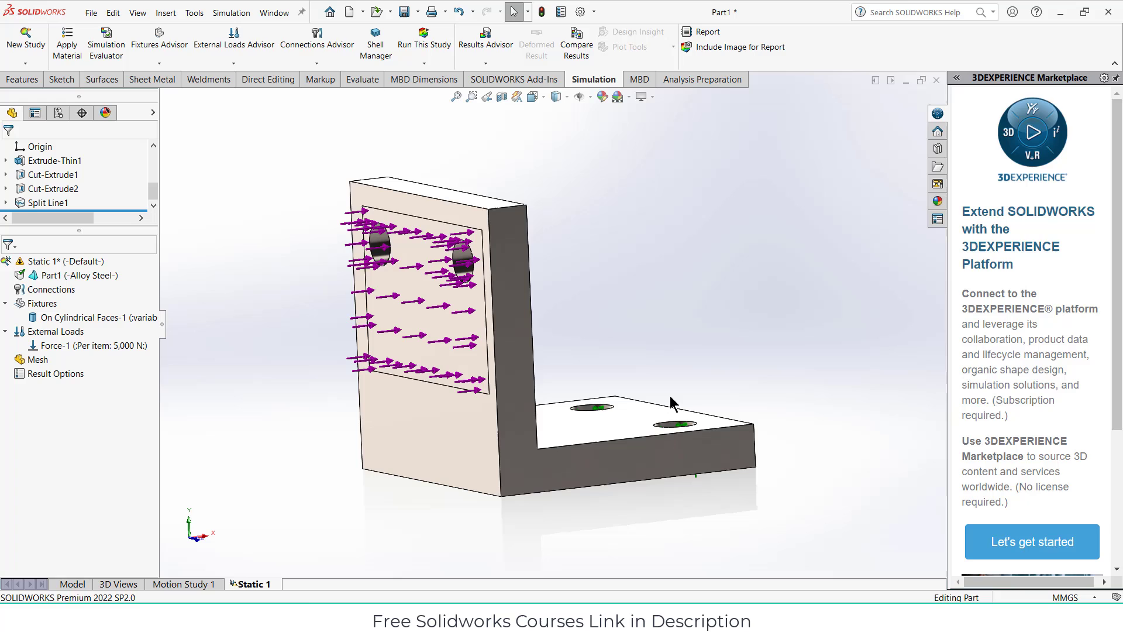
pyautogui.rightClick(35, 362)
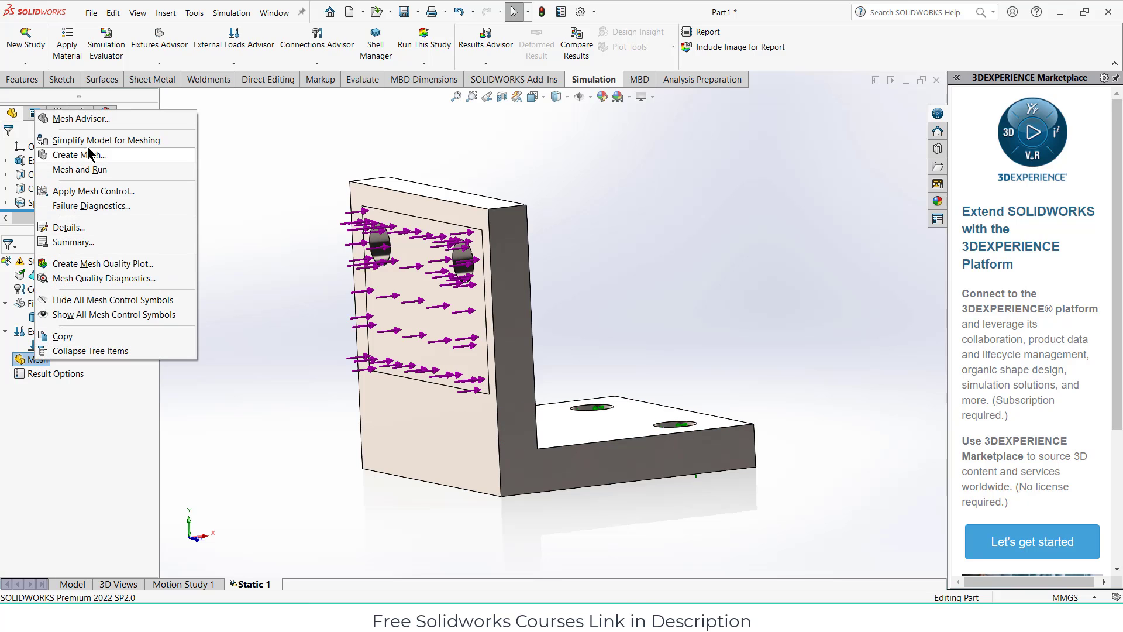
pyautogui.click(306, 166)
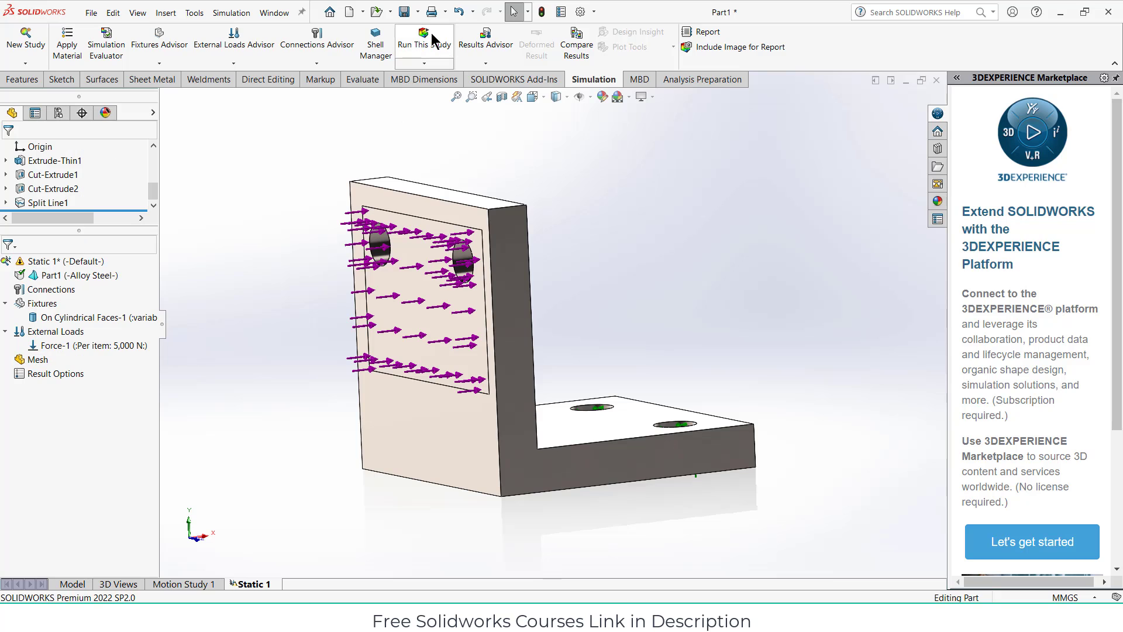
pyautogui.click(430, 34)
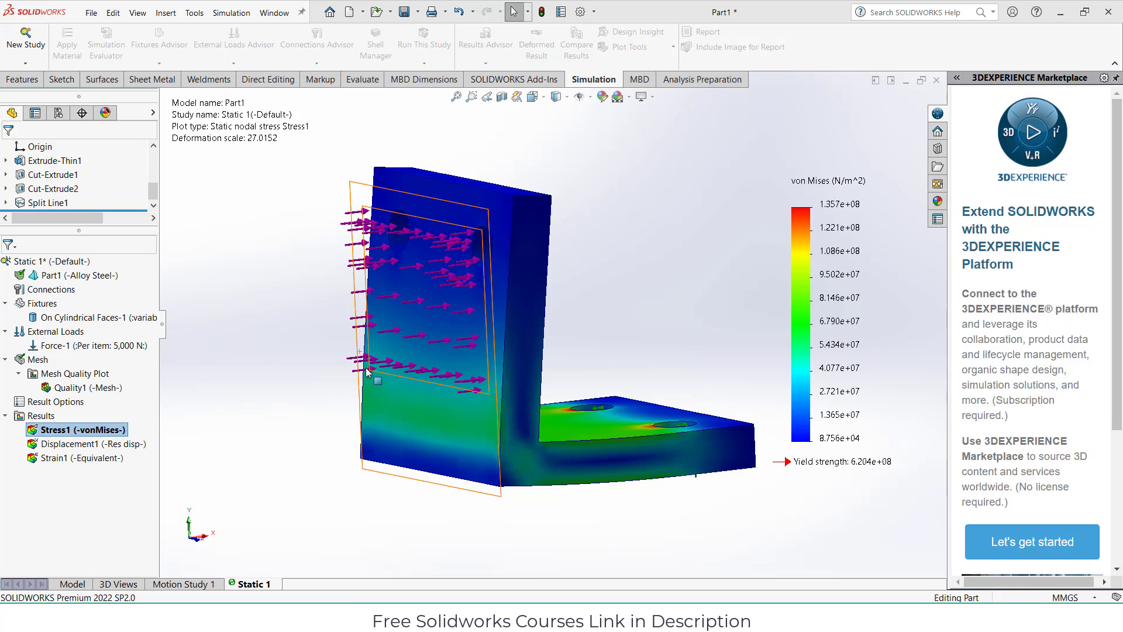
pyautogui.moveTo(370, 395); pyautogui.dragTo(292, 404, button='middle')
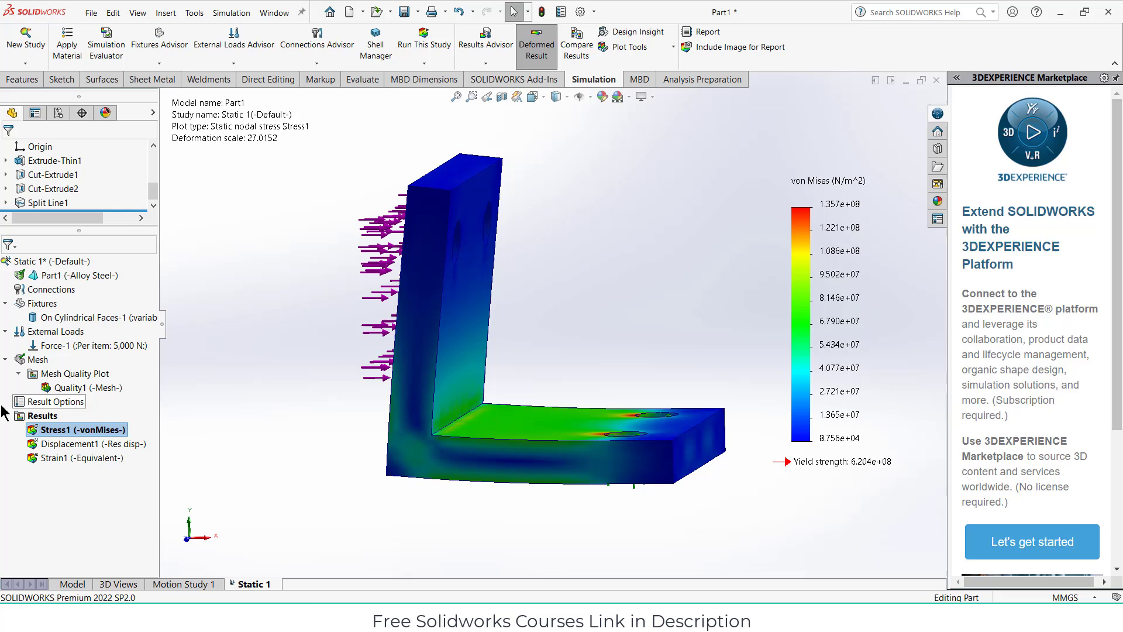
# - Start remeshing the bracket and set the mesh density slightly finer than the default
pyautogui.rightClick(36, 360)
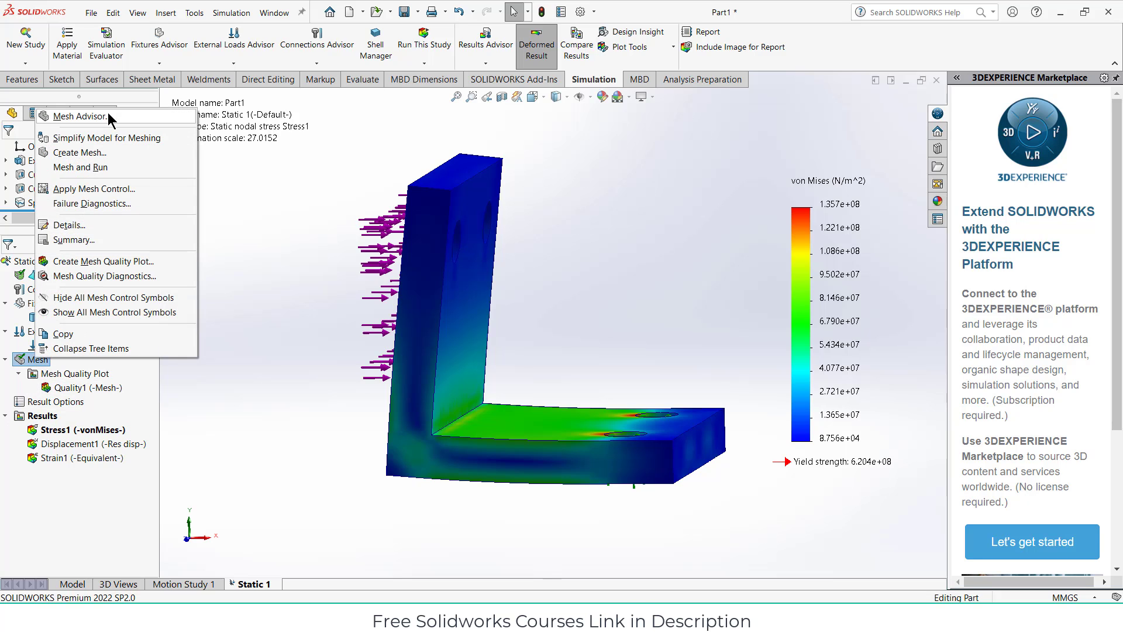
pyautogui.click(108, 151)
pyautogui.click(599, 285)
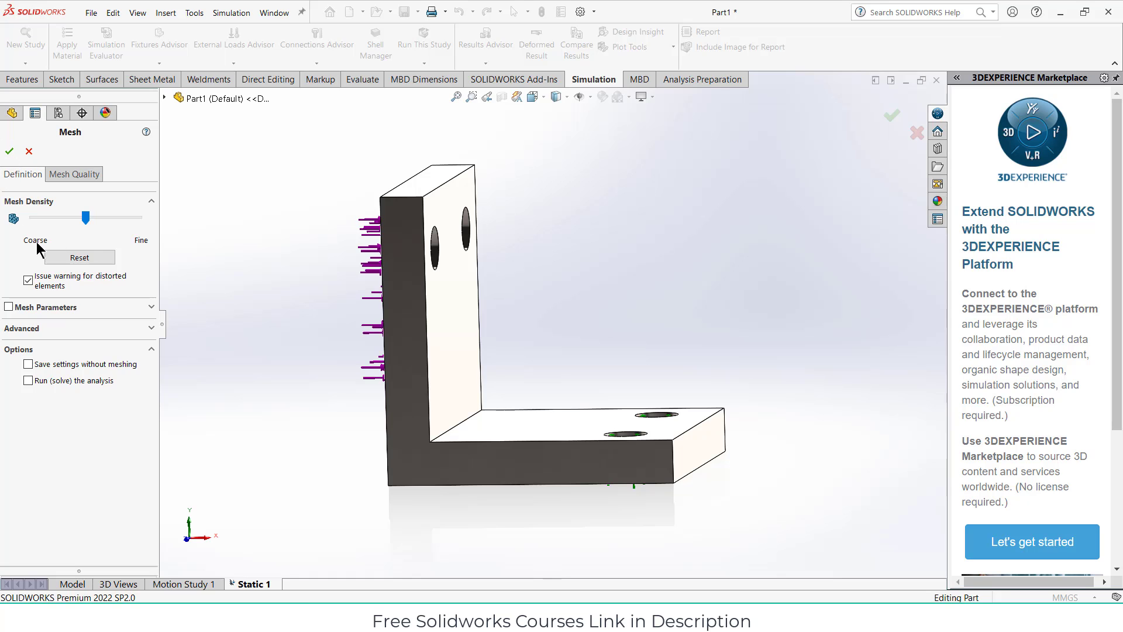
pyautogui.moveTo(86, 219); pyautogui.dragTo(93, 219)
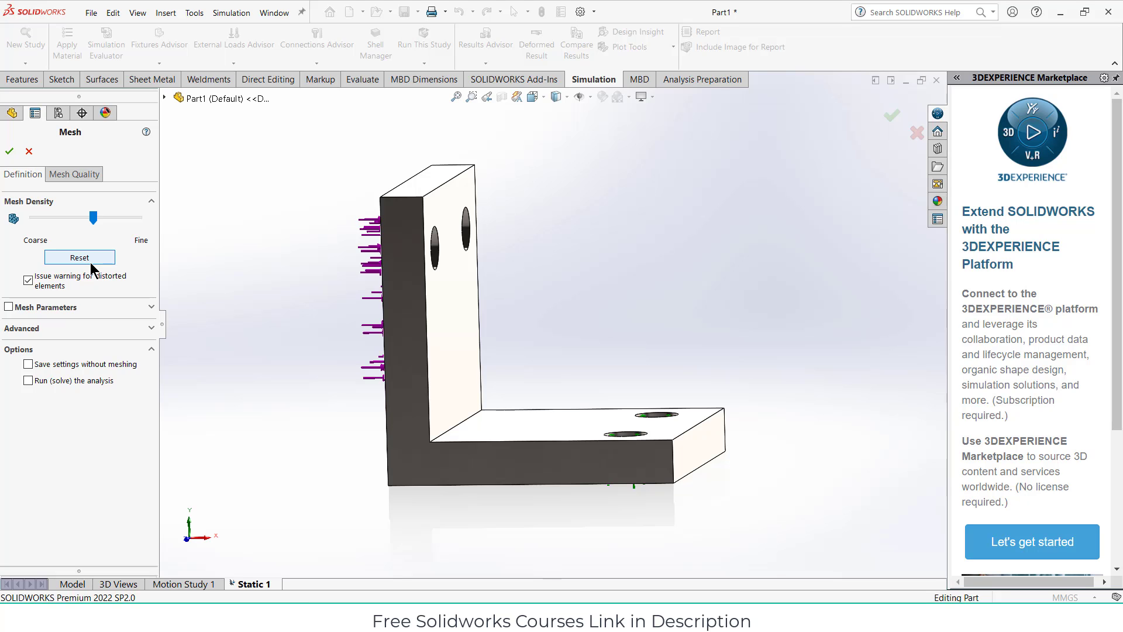
# - Enable the mesh parameters with blended curvature-based mesh, review the advanced and mesh quality settings, and generate the mesh
pyautogui.click(131, 308)
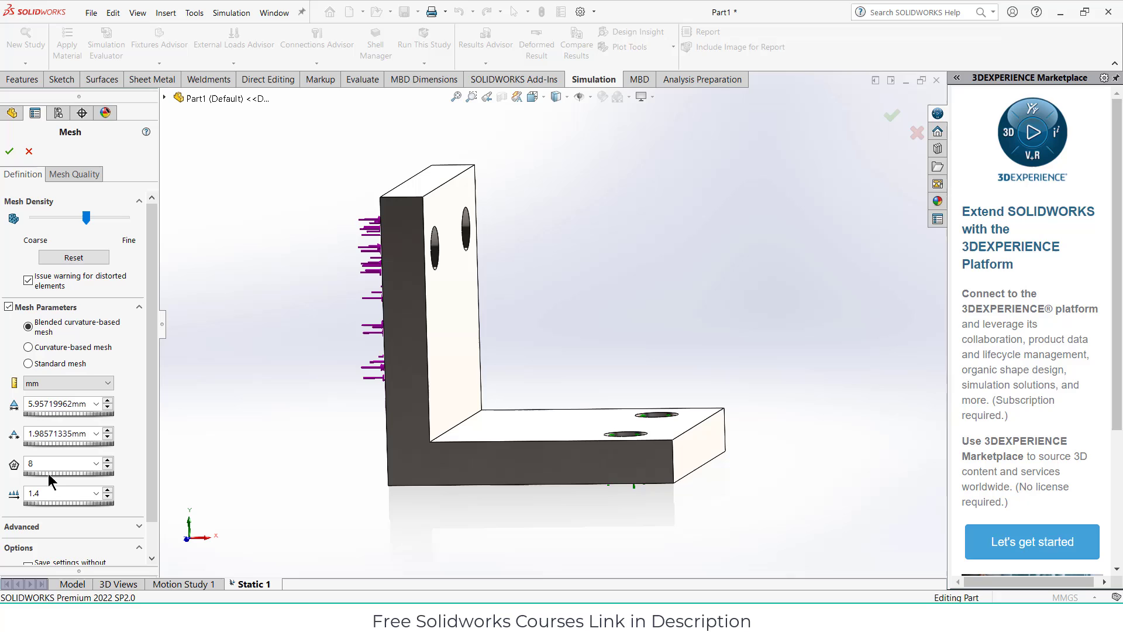
pyautogui.click(112, 527)
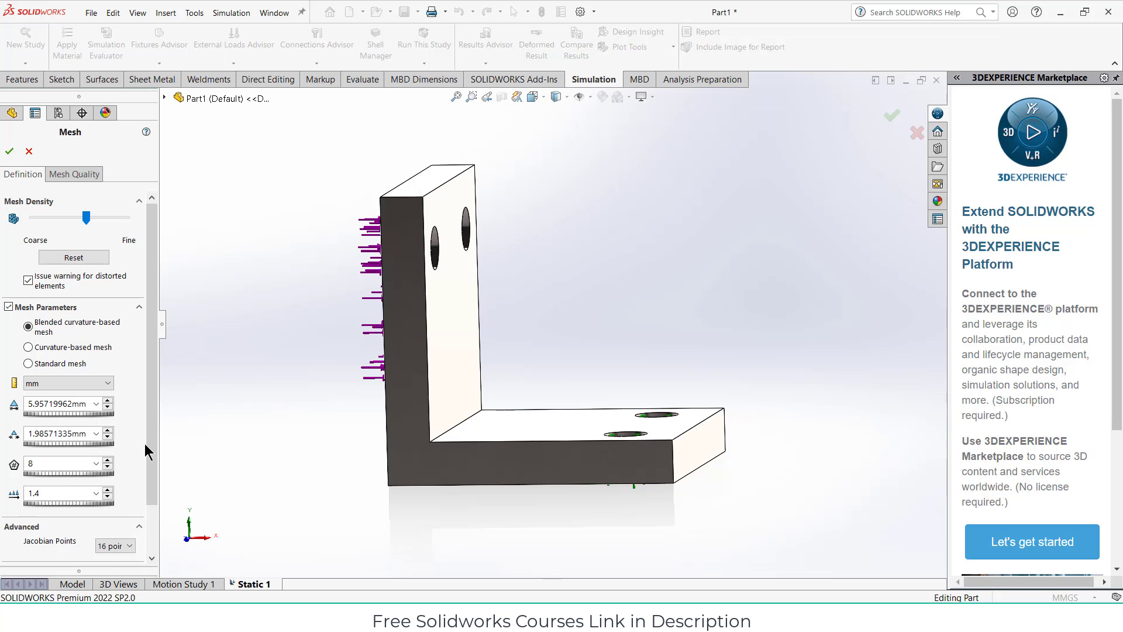
pyautogui.scroll(-3, 145, 444)
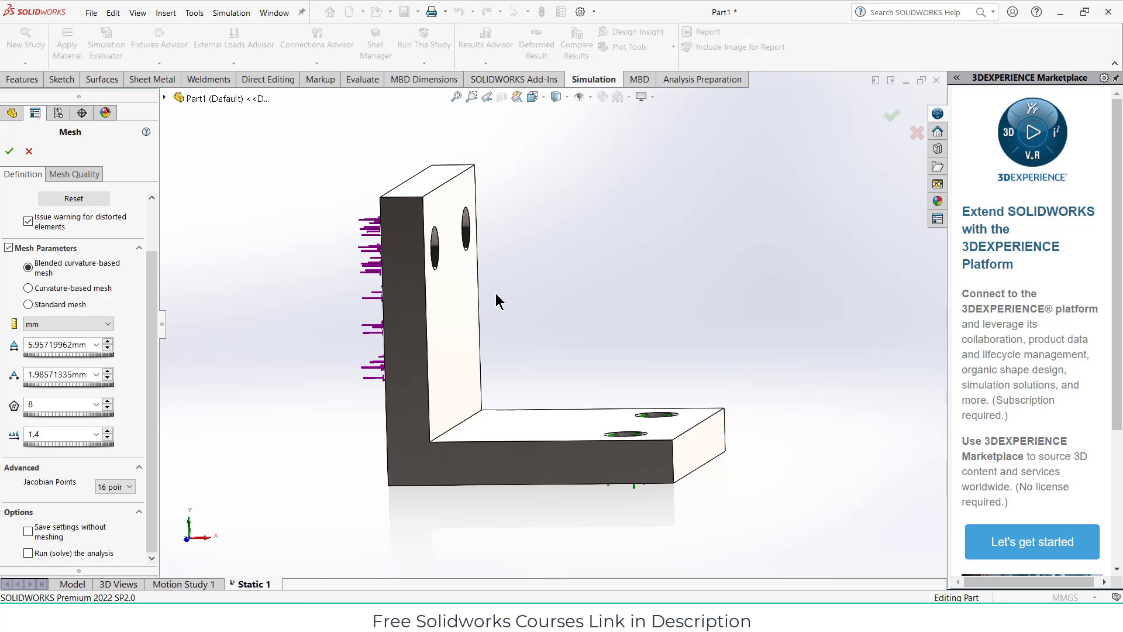
pyautogui.click(74, 173)
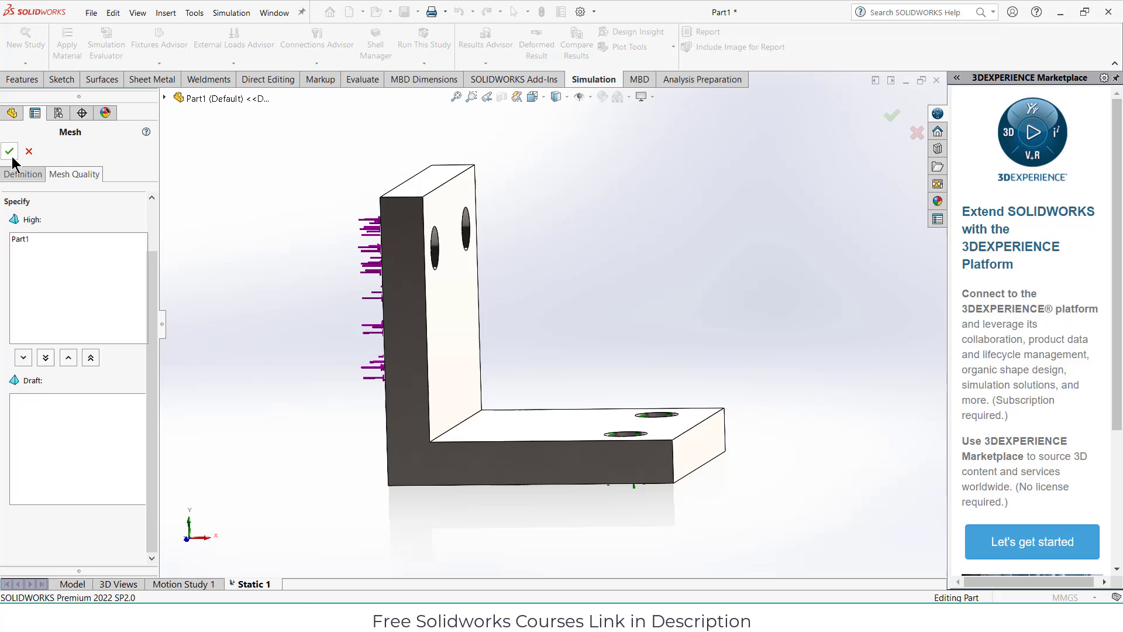
pyautogui.click(24, 173)
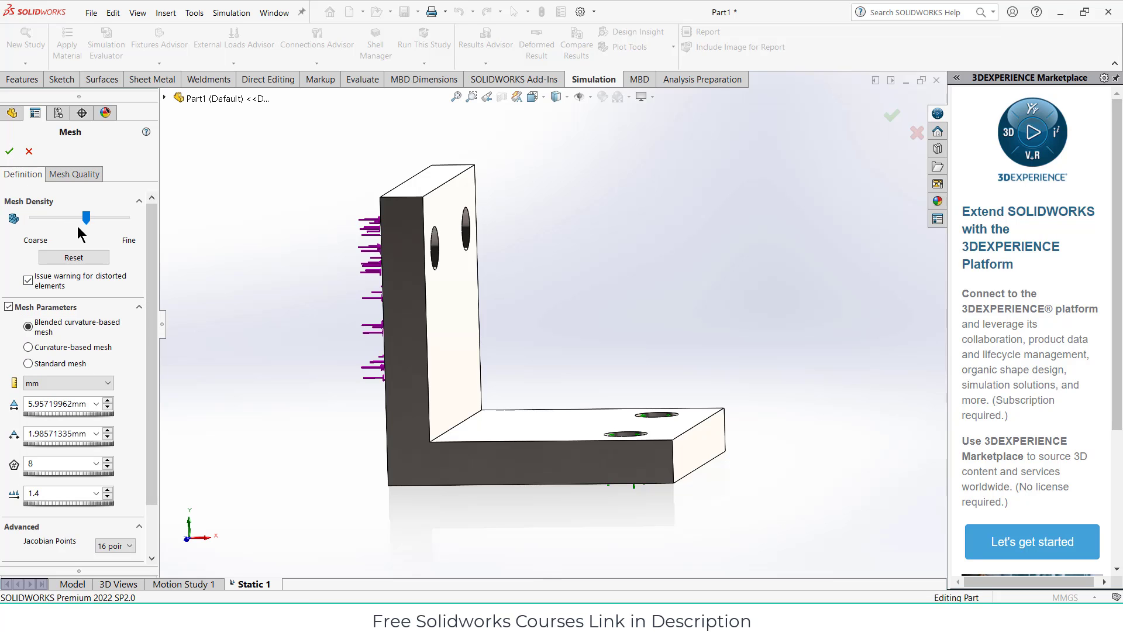
pyautogui.click(9, 151)
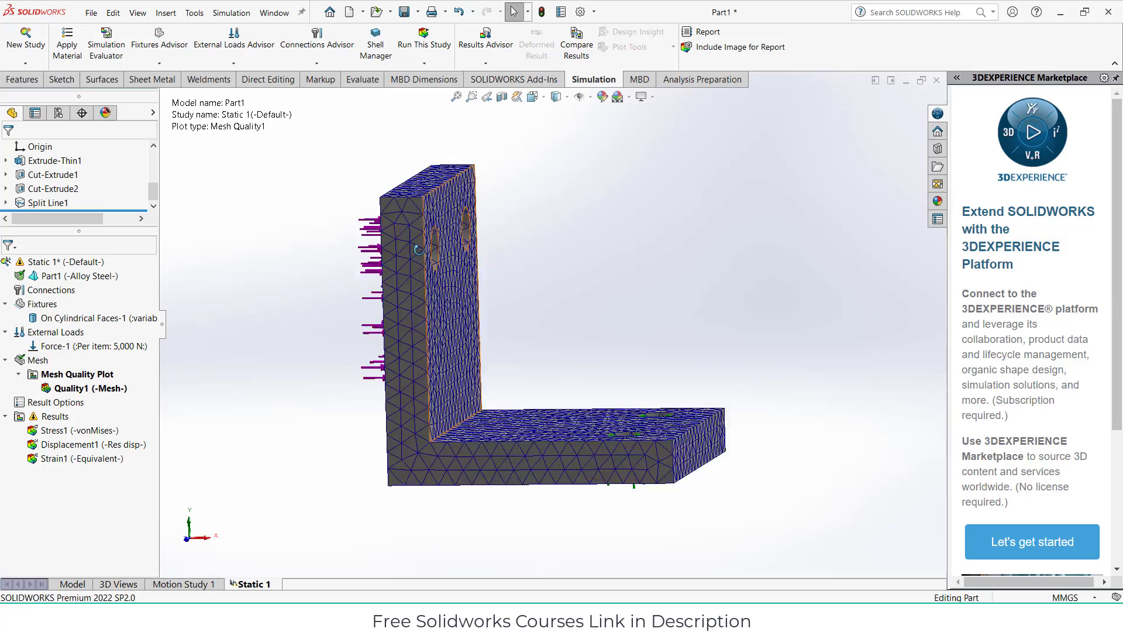
# - Inspect the refined mesh and rerun the static study to update the stress results
pyautogui.moveTo(409, 245); pyautogui.dragTo(503, 246, button='middle')
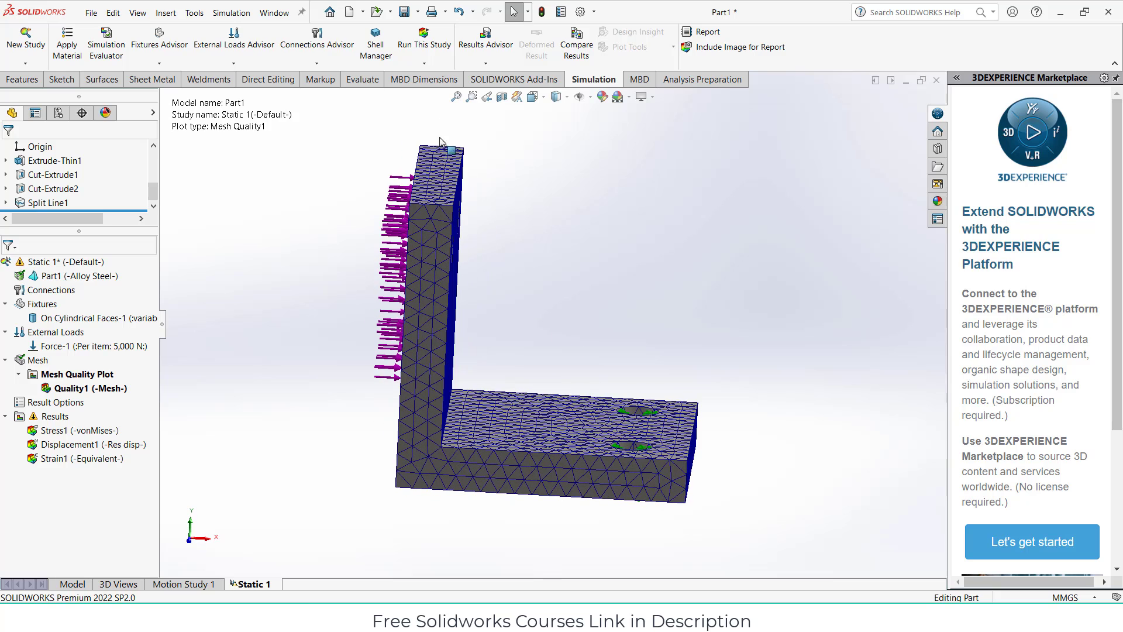
pyautogui.click(422, 47)
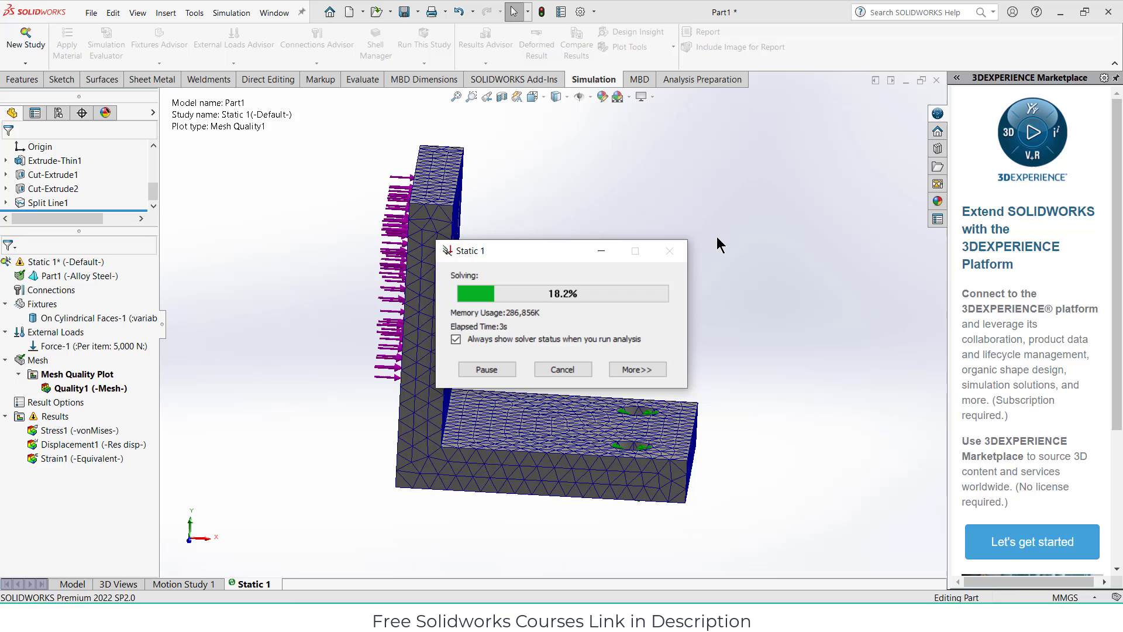
pyautogui.moveTo(717, 237); pyautogui.dragTo(646, 293, button='middle')
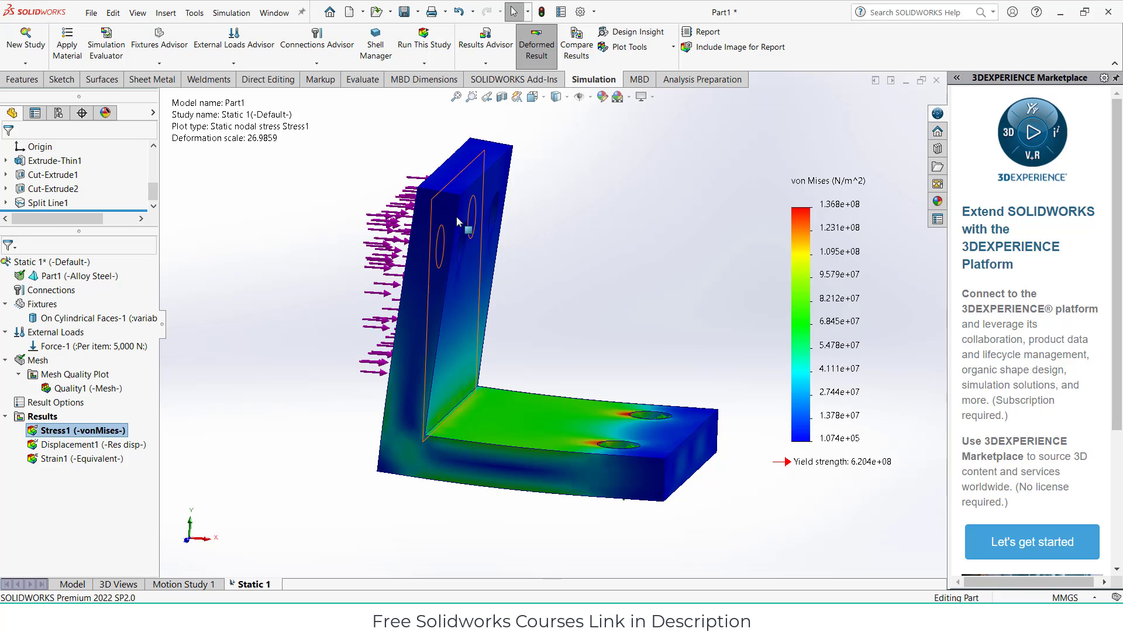
# - Examine the von Mises stress plot and check Alloy Steel's yield strength in the material properties against the stress legend
pyautogui.press('Down')
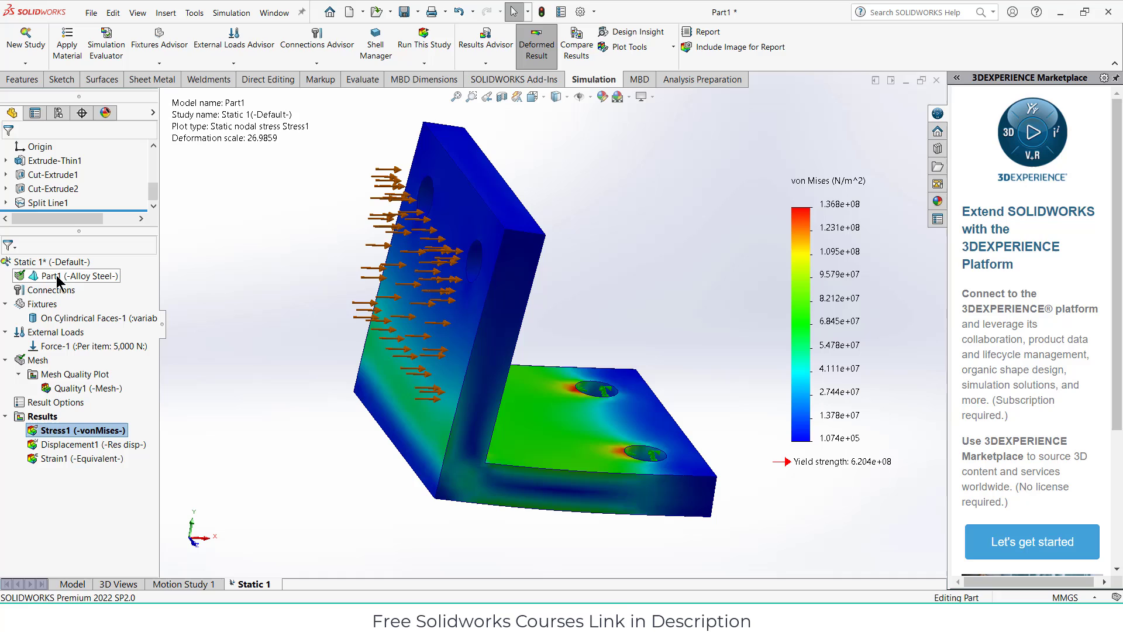
pyautogui.click(69, 39)
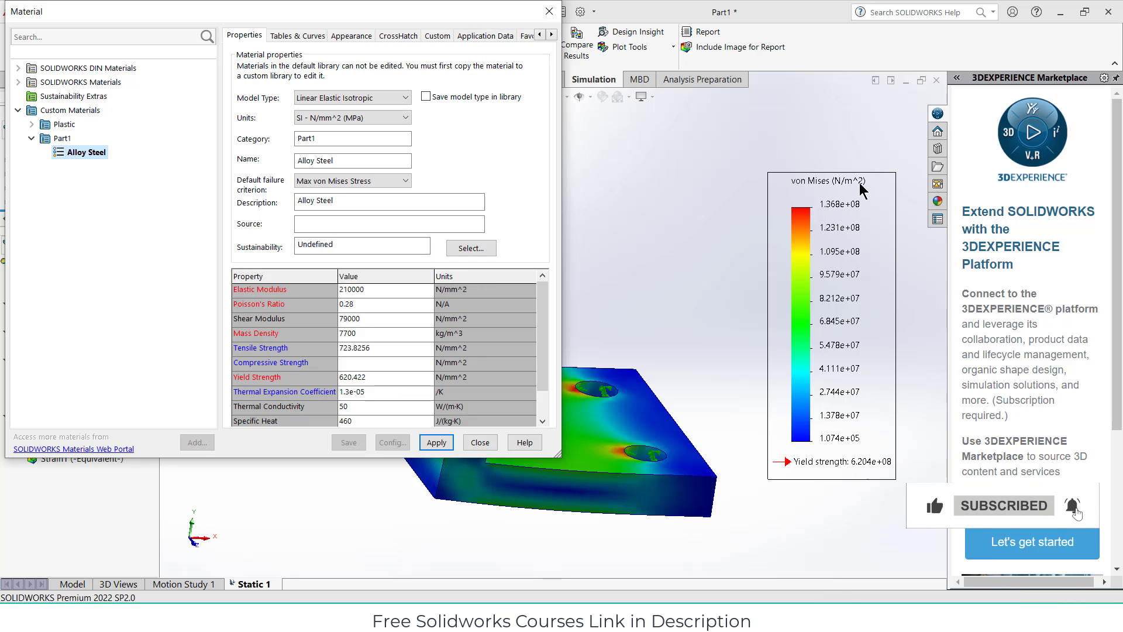
pyautogui.click(548, 12)
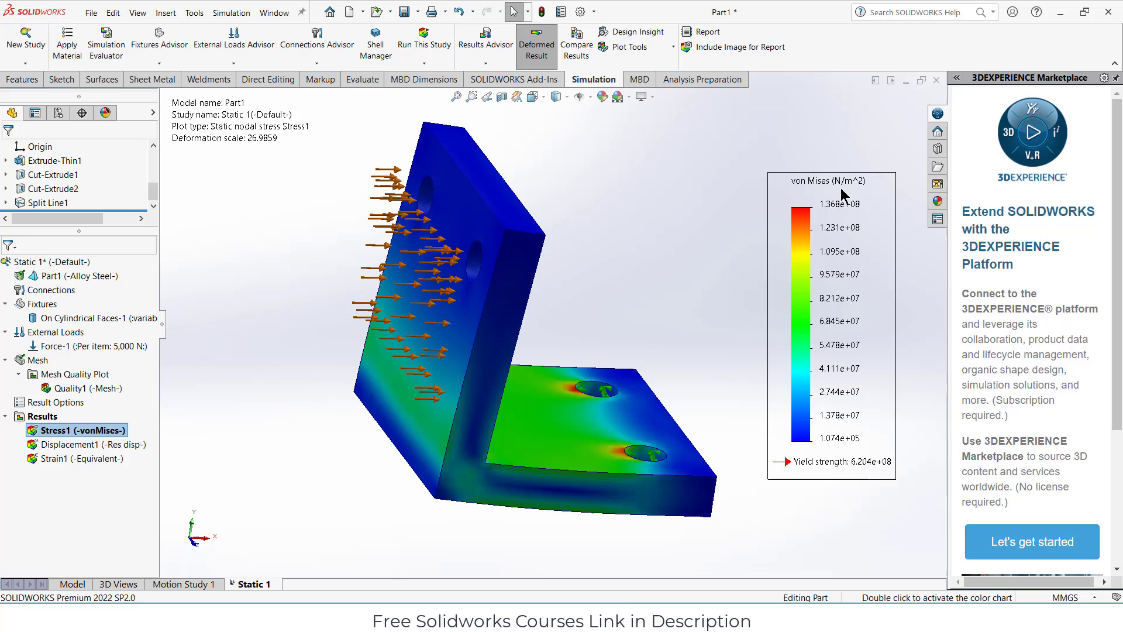
# - Set the von Mises stress plot's units to N/mm^2 (MPa)
pyautogui.rightClick(66, 435)
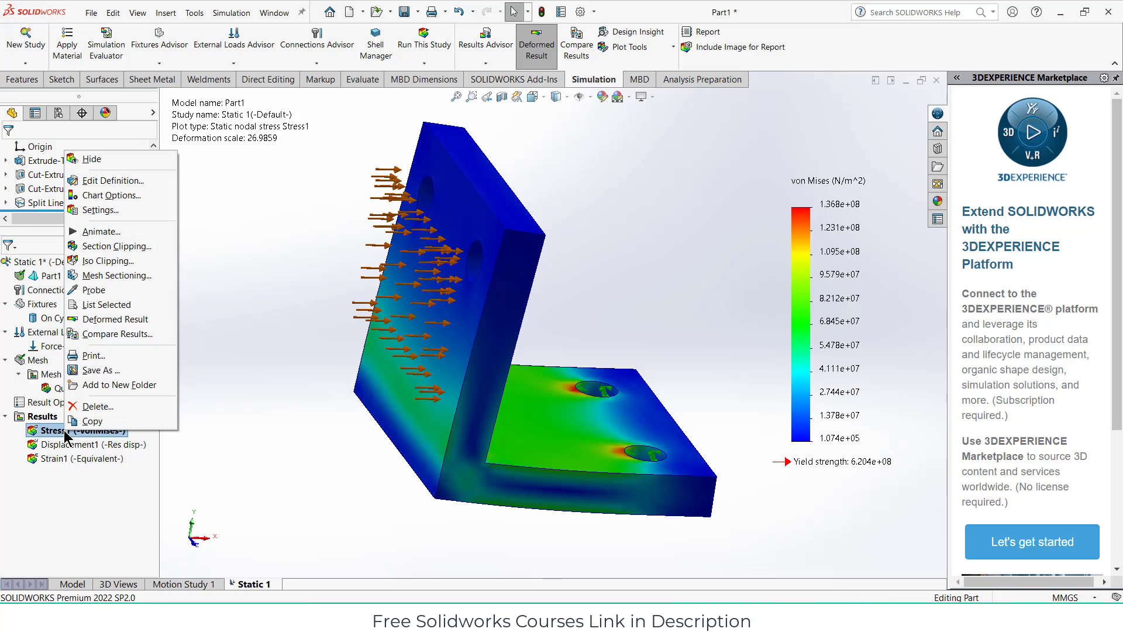
pyautogui.click(108, 180)
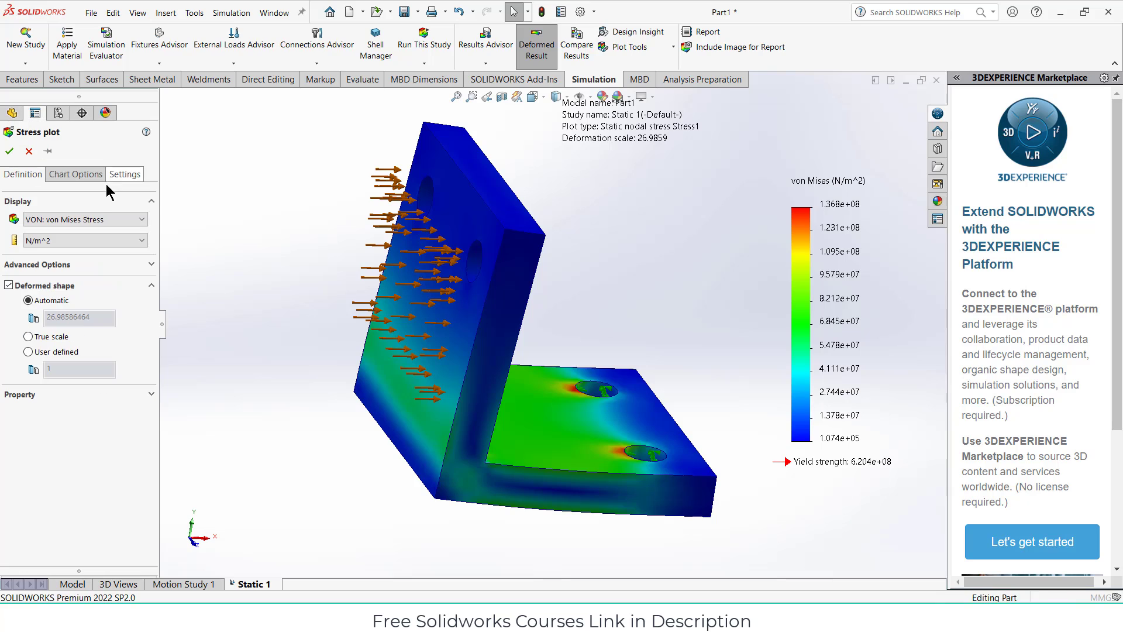
pyautogui.click(106, 240)
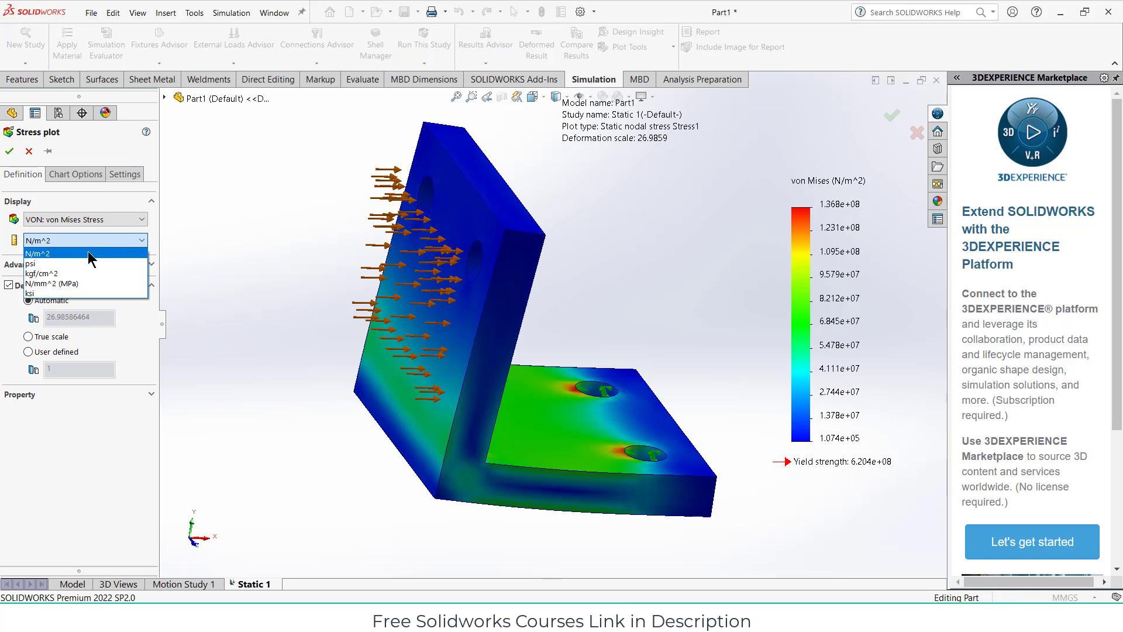
pyautogui.click(79, 283)
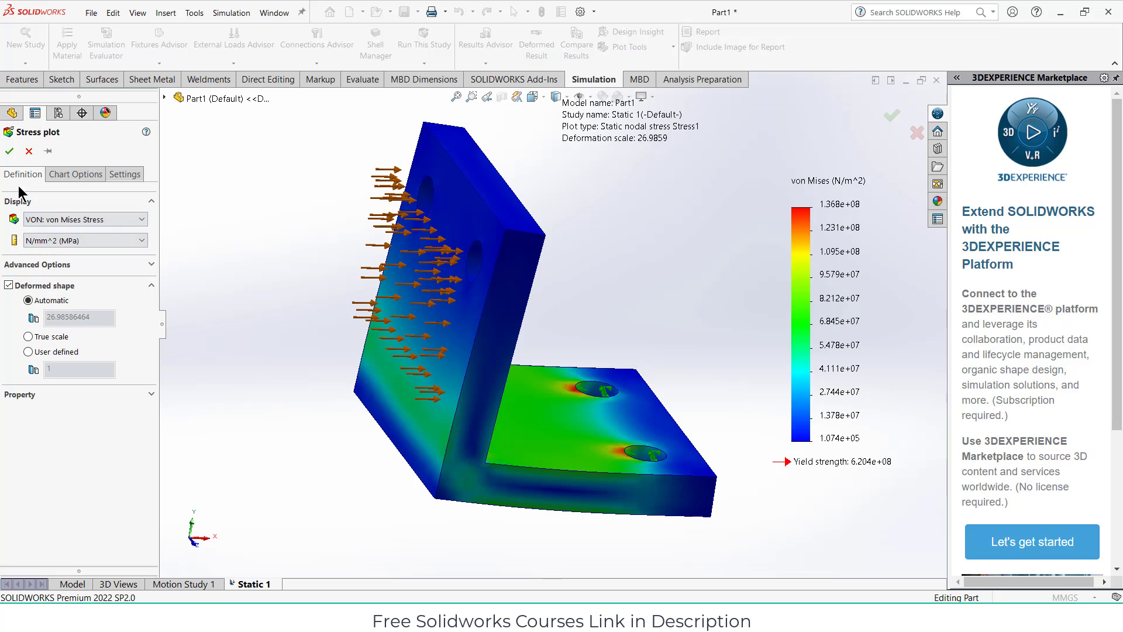
pyautogui.click(8, 151)
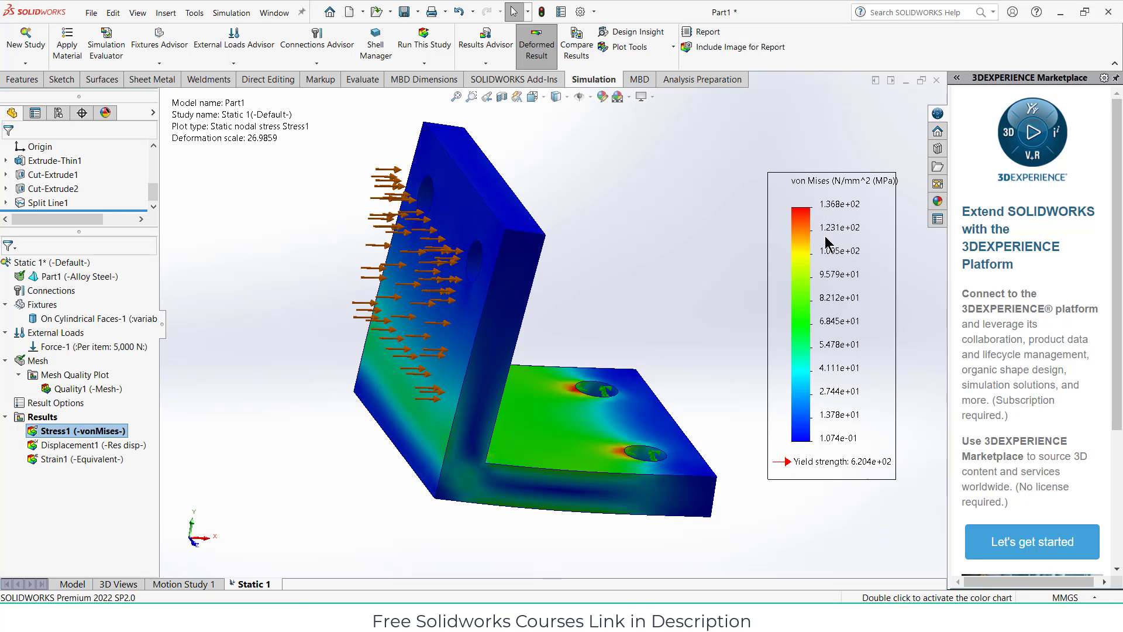
# - Check Alloy Steel's yield strength in the material properties against the MPa stress legend and inspect the stress around the holes
pyautogui.rightClick(75, 275)
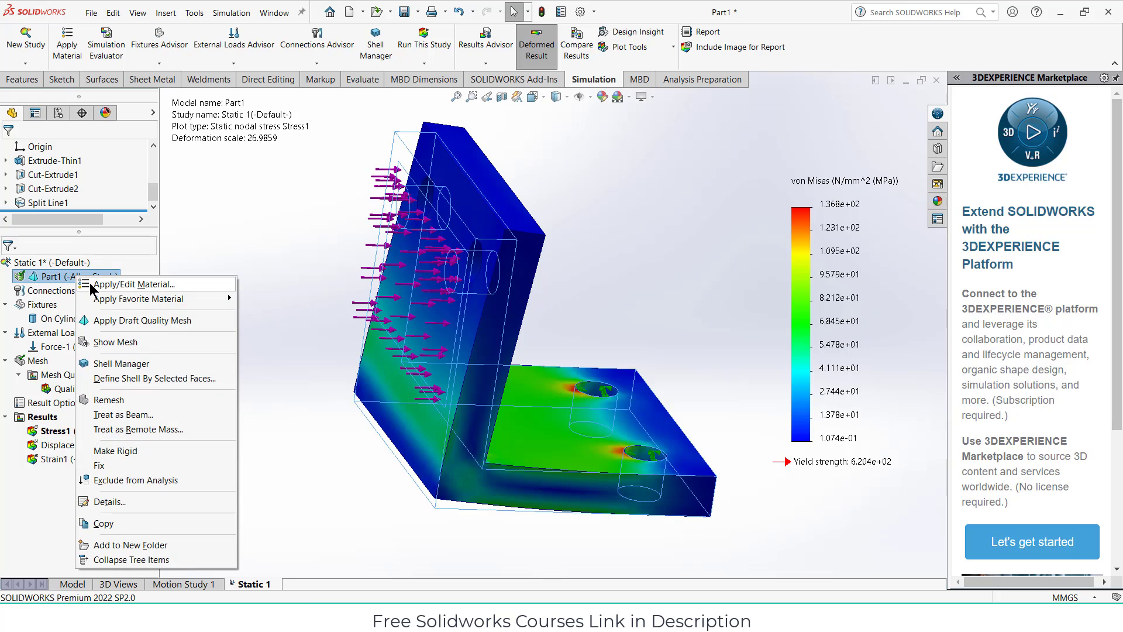
pyautogui.press('Escape')
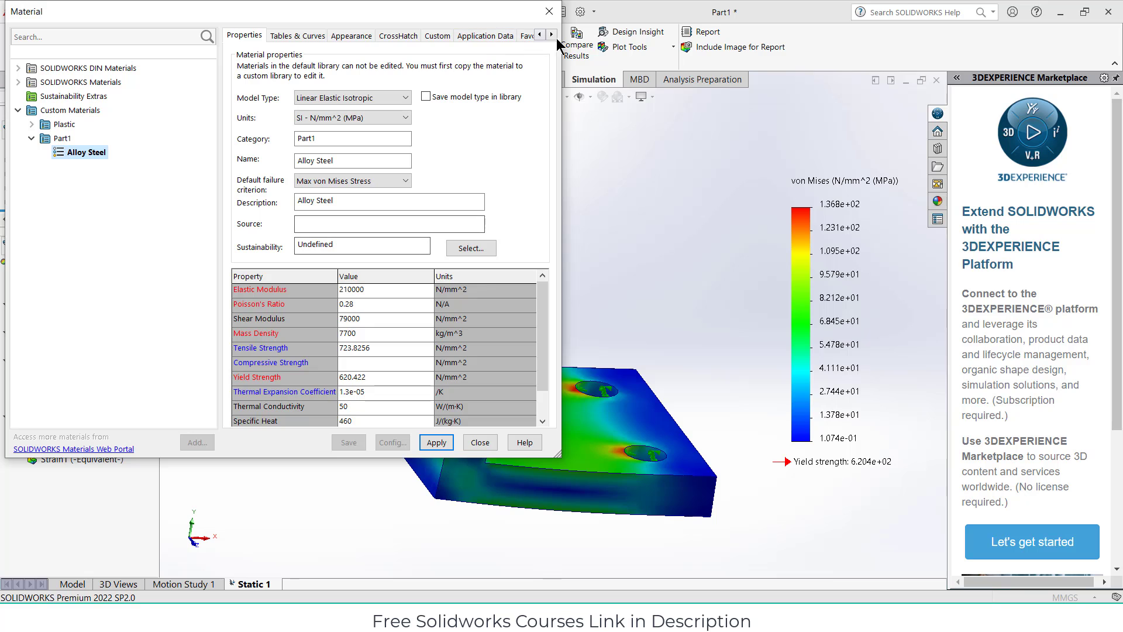
pyautogui.click(549, 11)
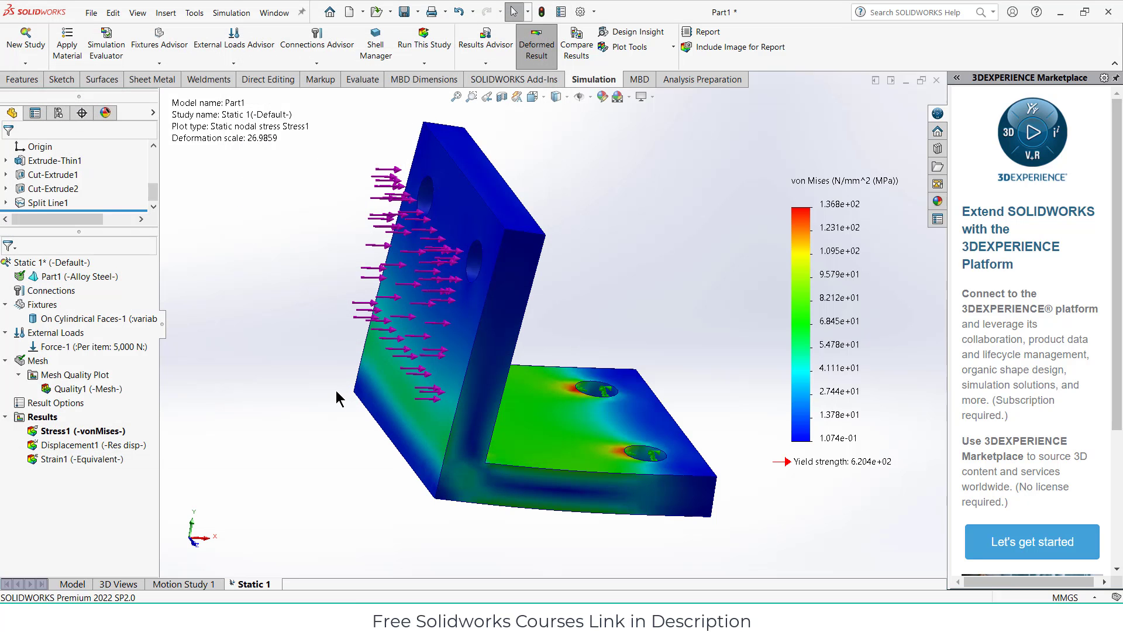
pyautogui.moveTo(458, 280); pyautogui.dragTo(649, 461, button='middle')
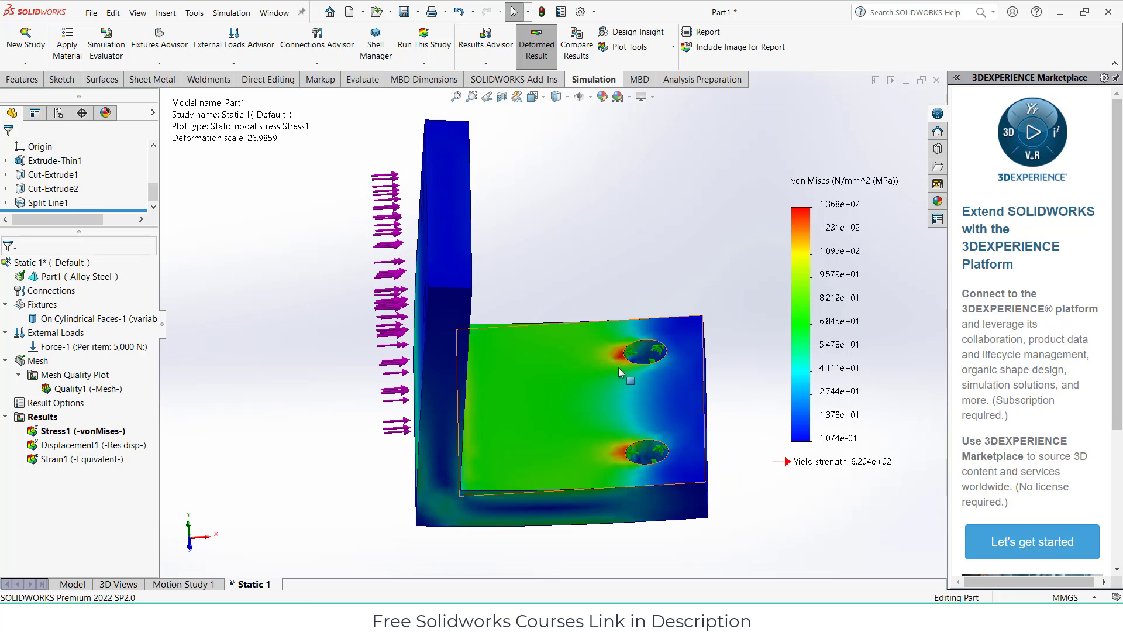
pyautogui.hotkey('ctrl', '7')
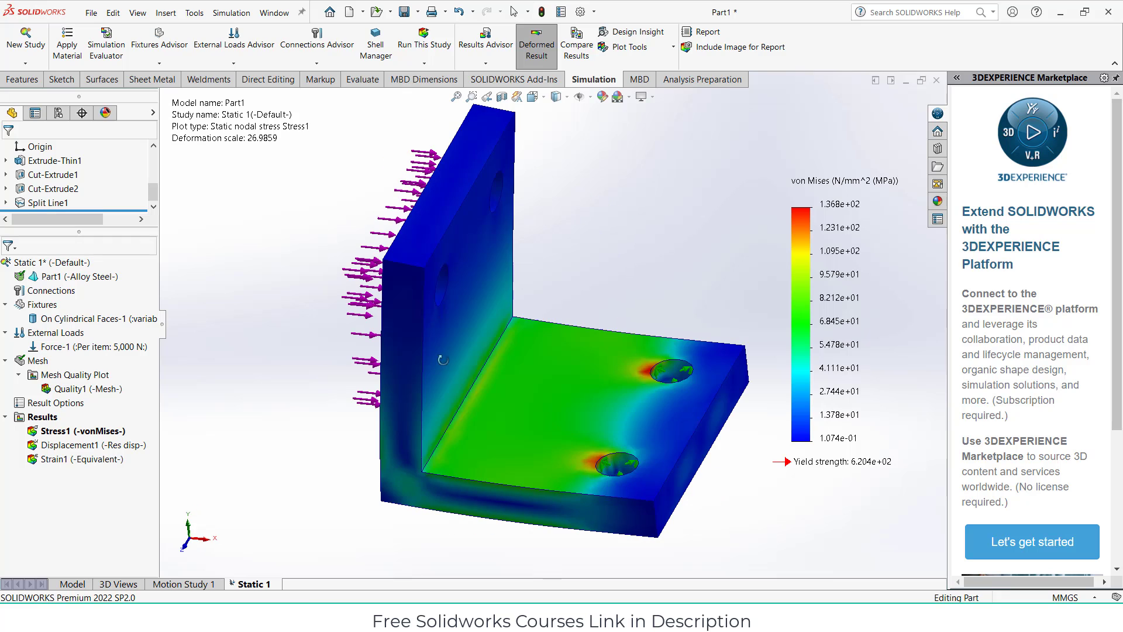
# - Show the resultant displacement plot followed by the equivalent strain plot, examining the bracket from several angles
pyautogui.rightClick(78, 445)
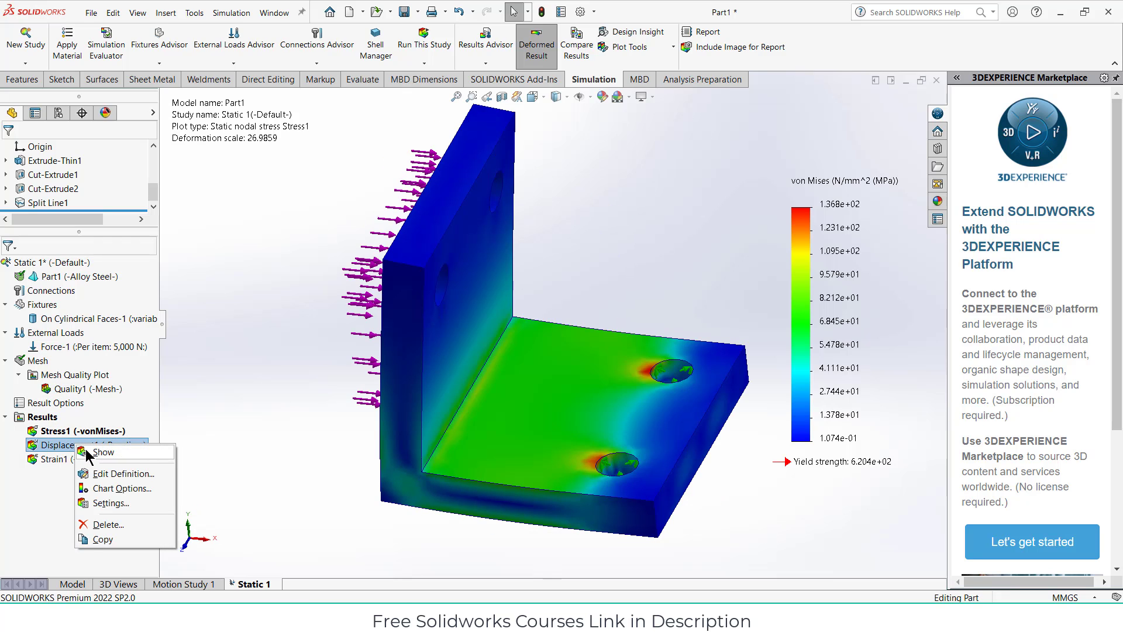
pyautogui.click(103, 452)
pyautogui.moveTo(245, 347); pyautogui.dragTo(326, 341, button='middle')
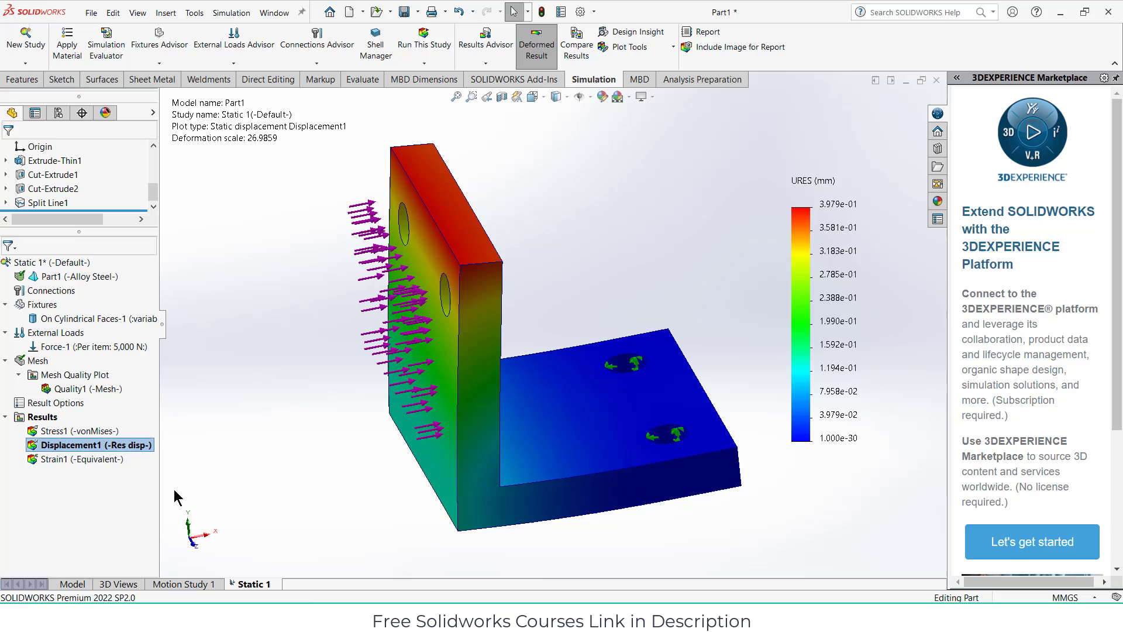
pyautogui.rightClick(71, 462)
pyautogui.click(89, 462)
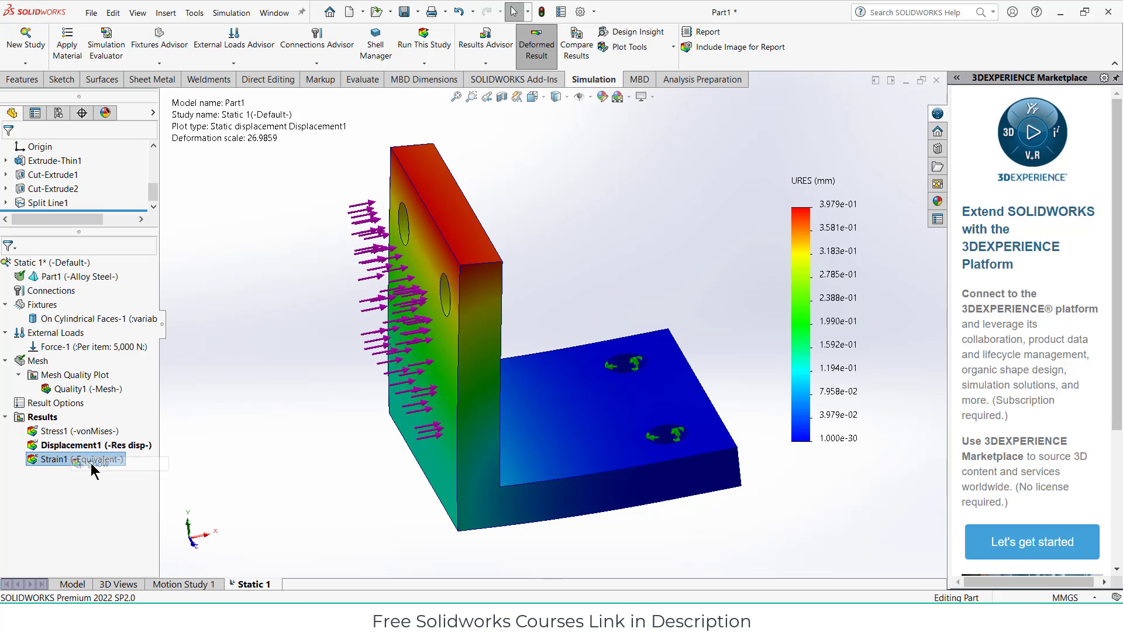
pyautogui.moveTo(553, 349); pyautogui.dragTo(475, 317, button='middle')
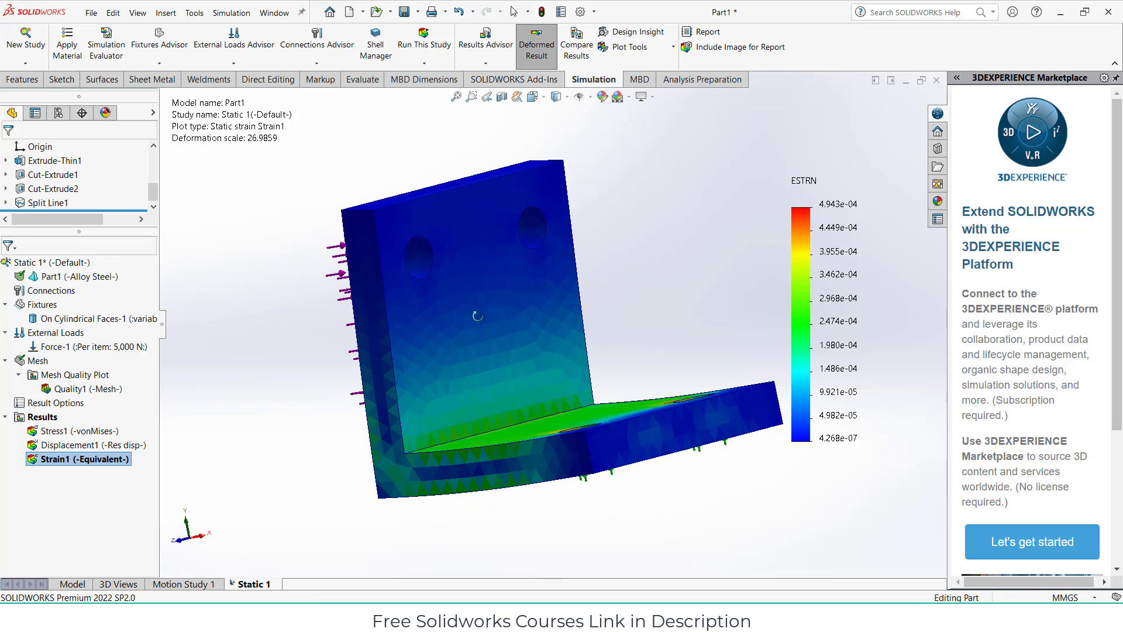
# - Display the von Mises stress plot again in place of the strain plot
pyautogui.rightClick(65, 430)
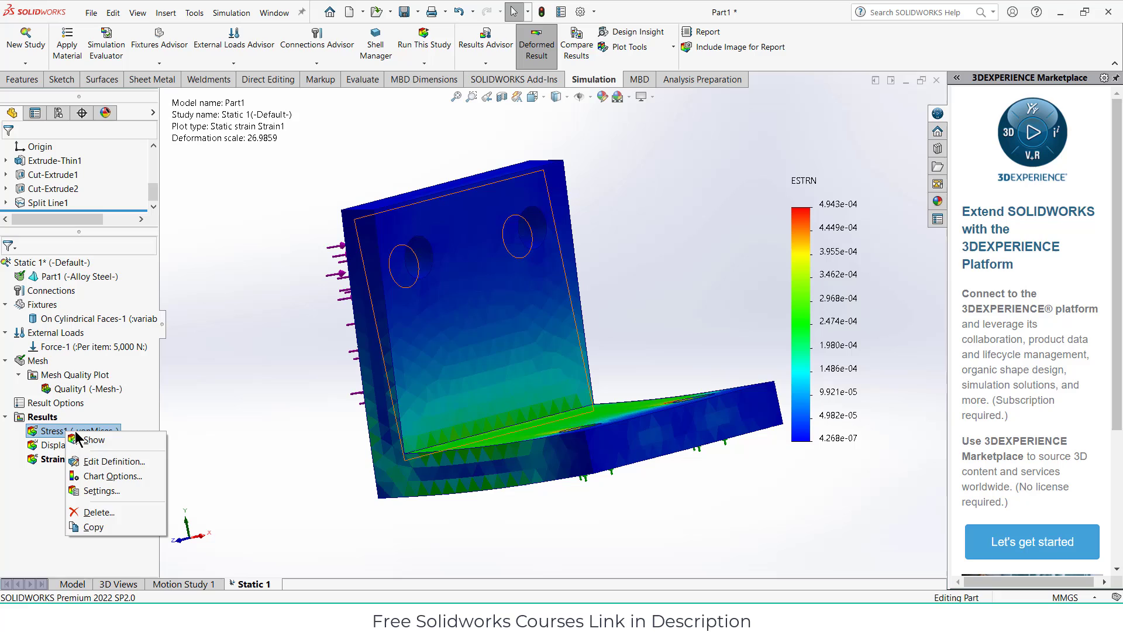
pyautogui.click(85, 522)
pyautogui.moveTo(237, 401); pyautogui.dragTo(279, 440, button='middle')
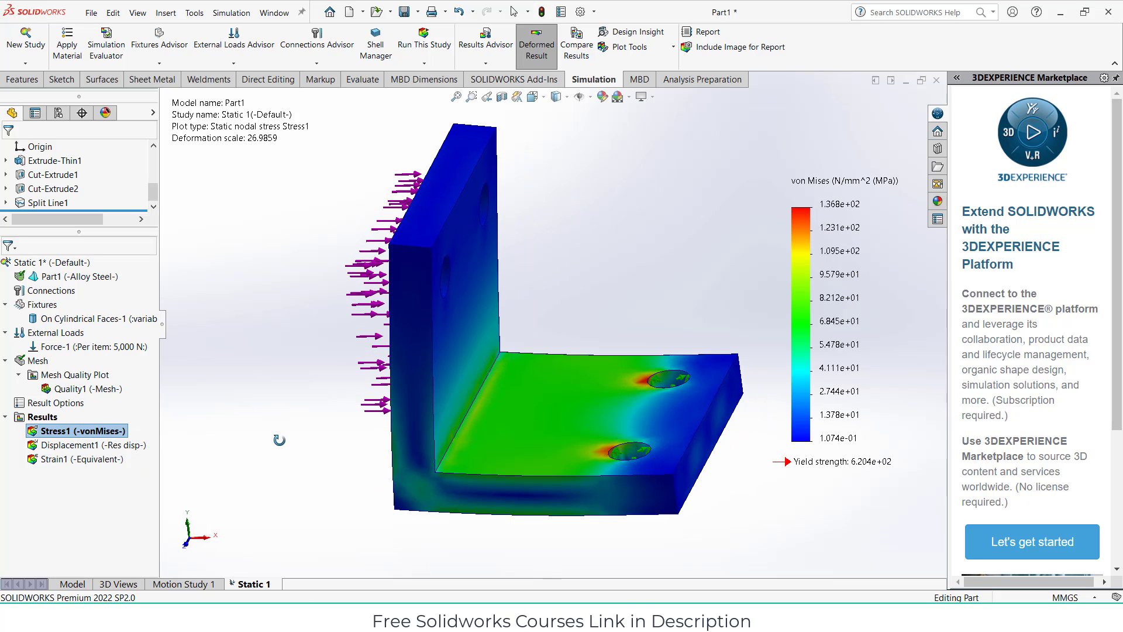
# - Section-clip the stress plot parallel to the Front Plane, shift the plane between about -15 mm and 21 mm to examine internal stresses, and discard the section
pyautogui.click(673, 47)
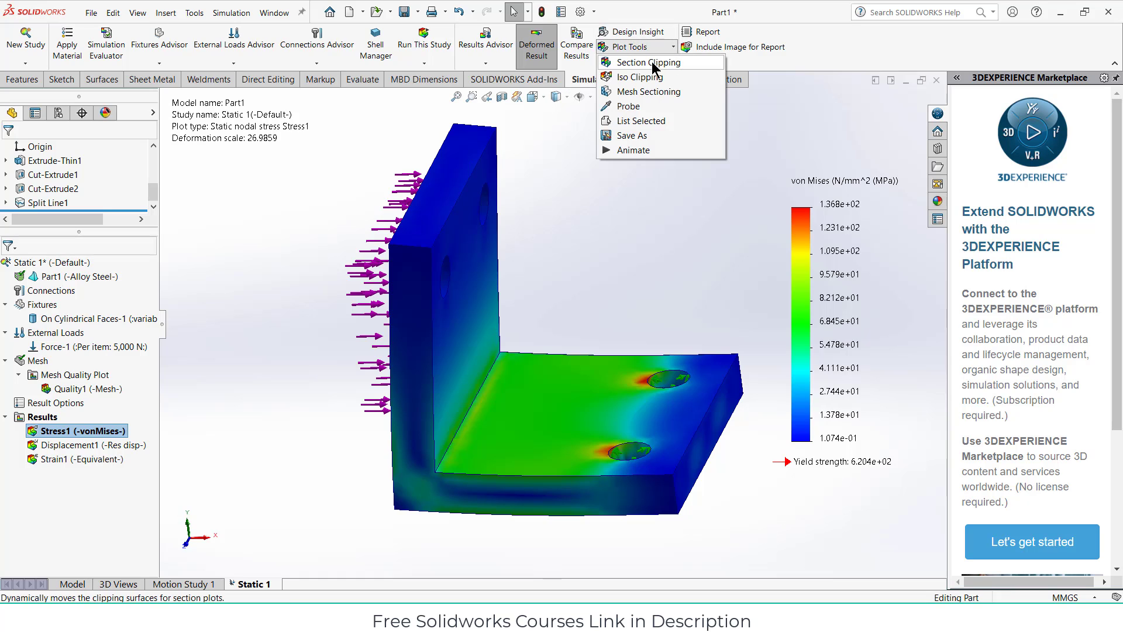
pyautogui.click(652, 64)
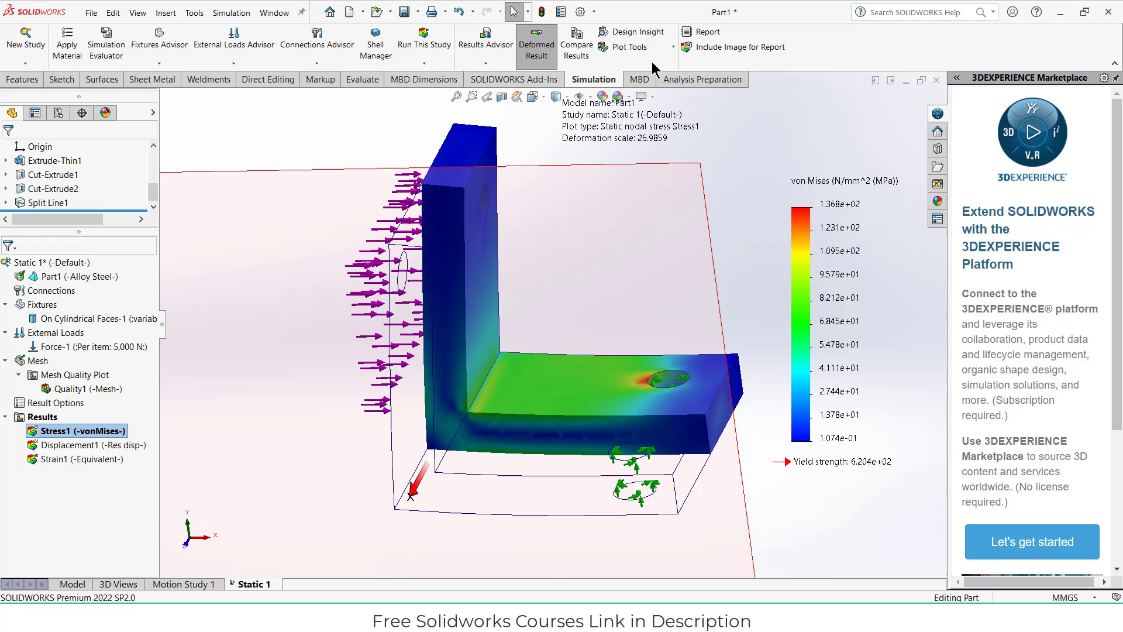
pyautogui.moveTo(422, 498); pyautogui.dragTo(467, 419)
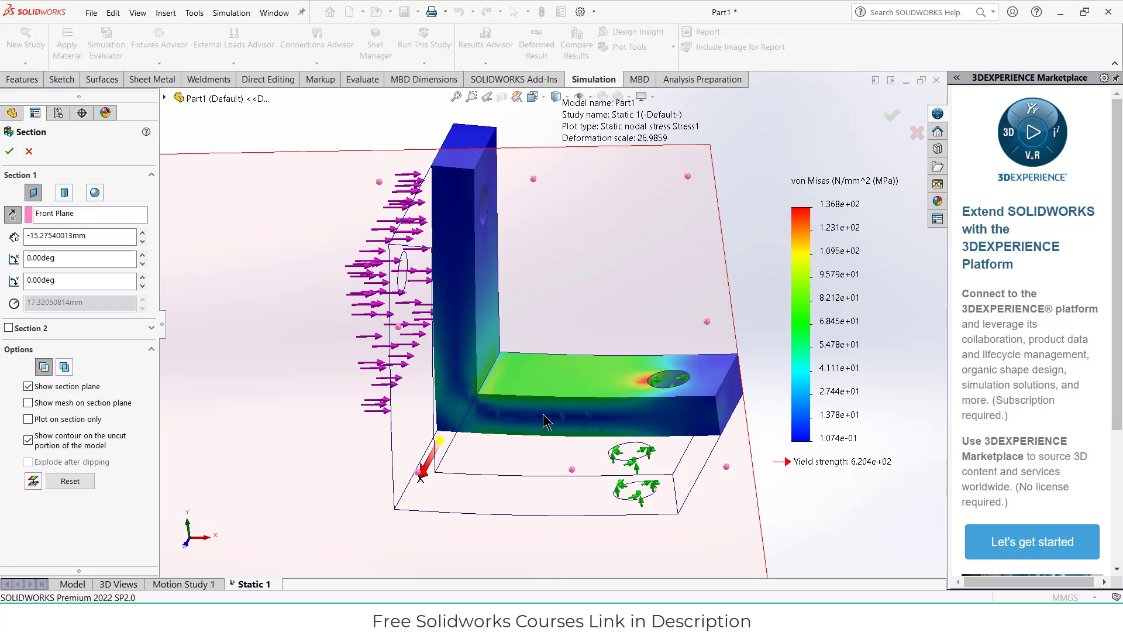
pyautogui.moveTo(547, 424); pyautogui.dragTo(529, 445, button='middle')
pyautogui.scroll(-3, 529, 445)
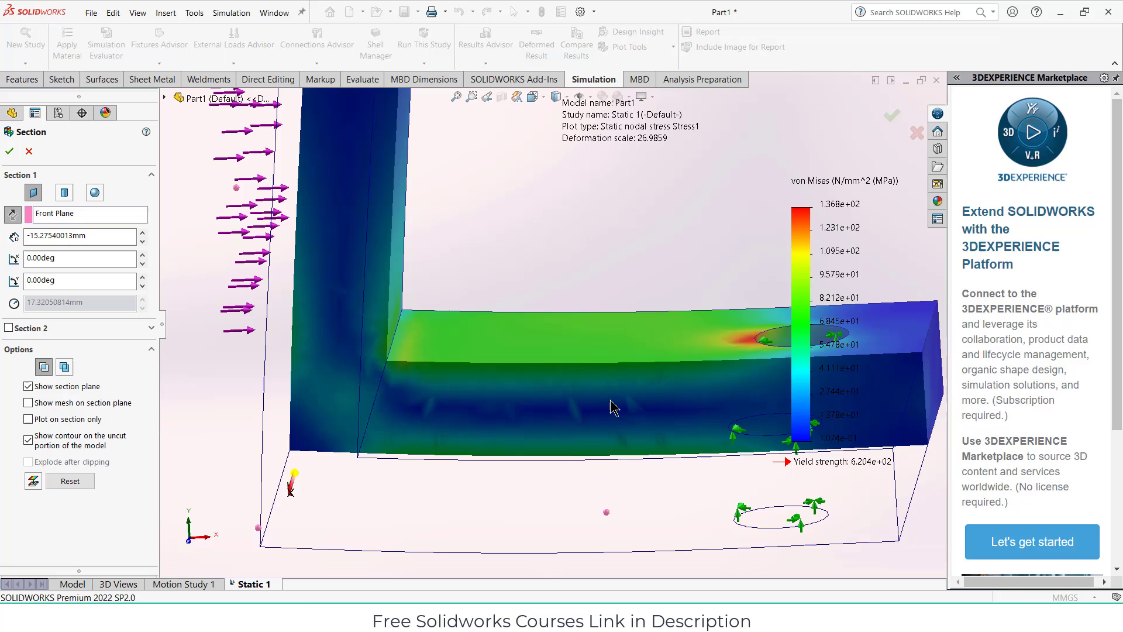
pyautogui.scroll(2, 610, 403)
pyautogui.moveTo(594, 429); pyautogui.dragTo(508, 433, button='middle')
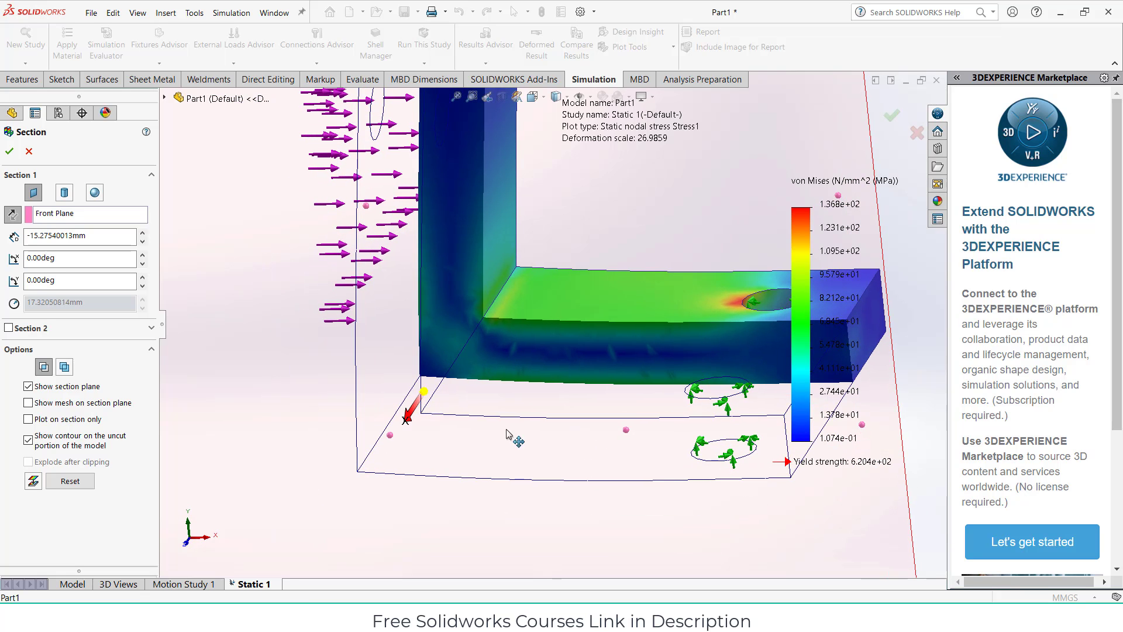
pyautogui.moveTo(413, 420); pyautogui.dragTo(228, 603)
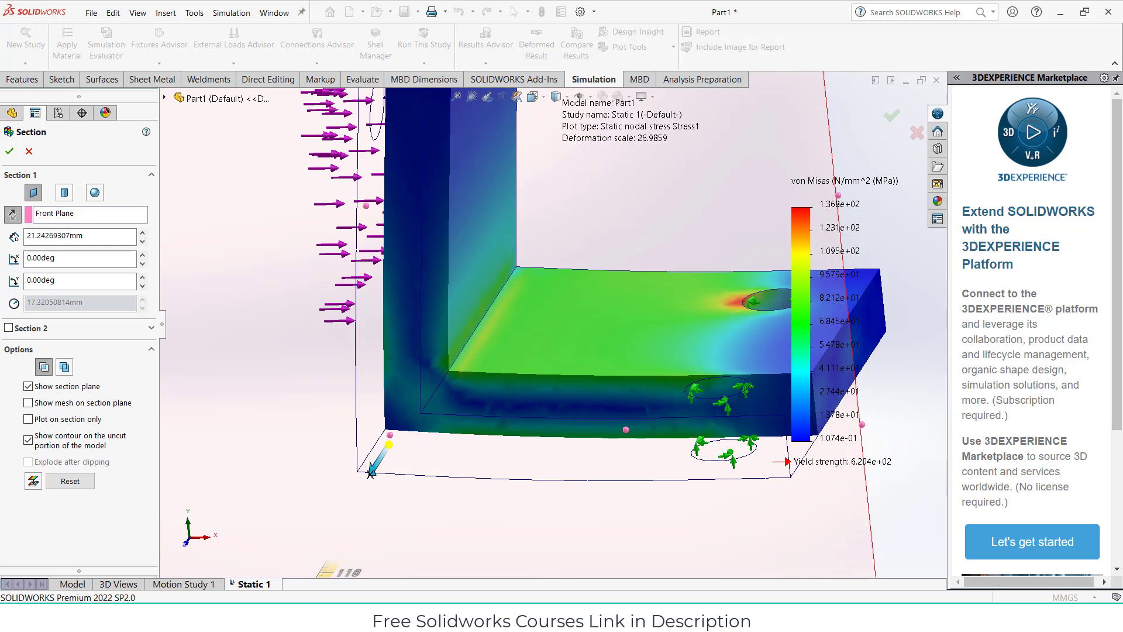
pyautogui.moveTo(389, 459); pyautogui.dragTo(433, 475)
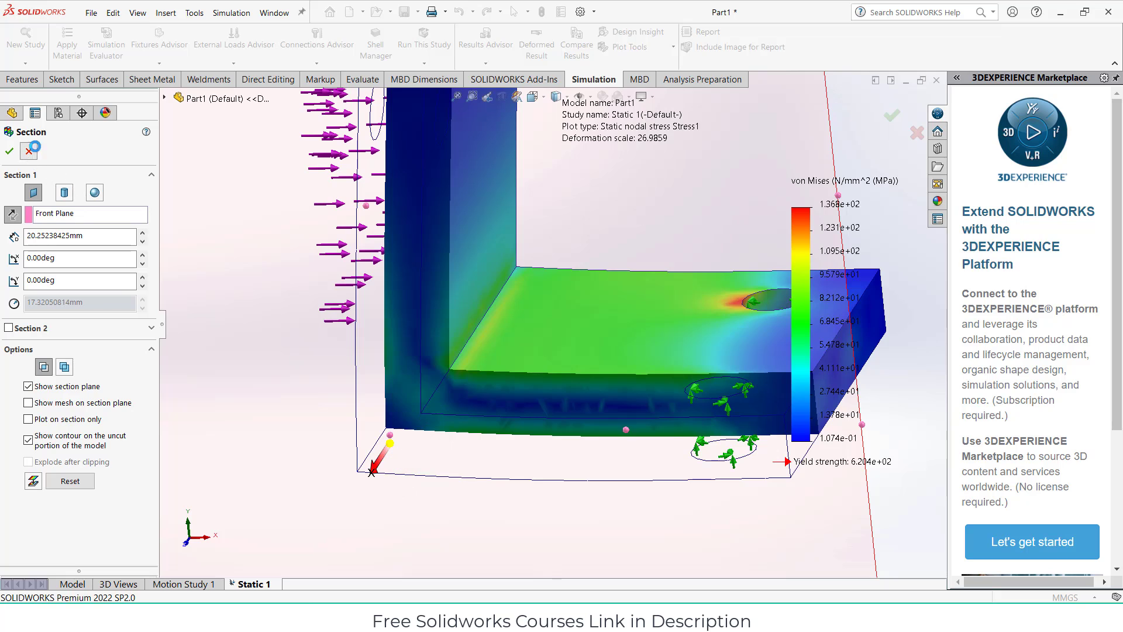
pyautogui.click(29, 150)
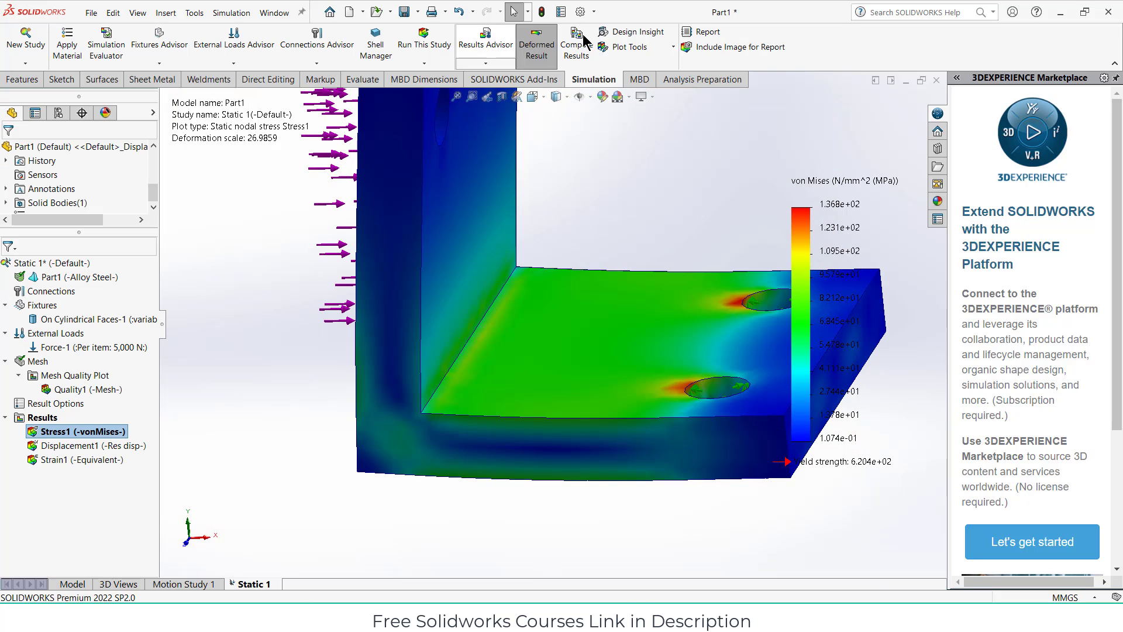
# - Preview a cylindrical section clipping of the stress plot, discard it, and review the other plot tools
pyautogui.click(673, 46)
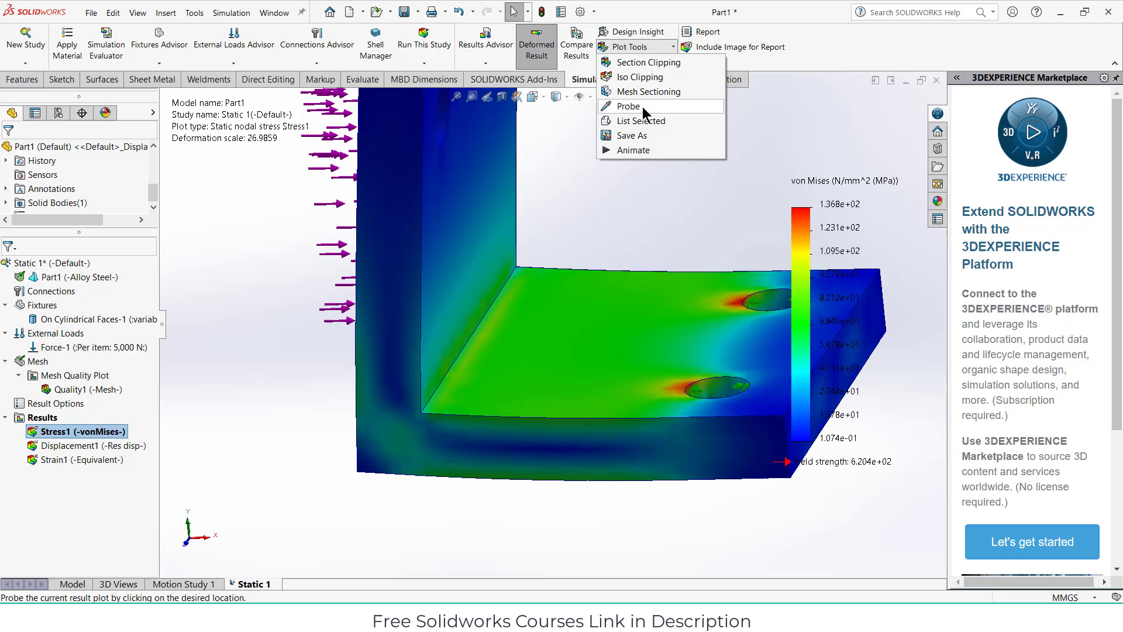
pyautogui.click(657, 65)
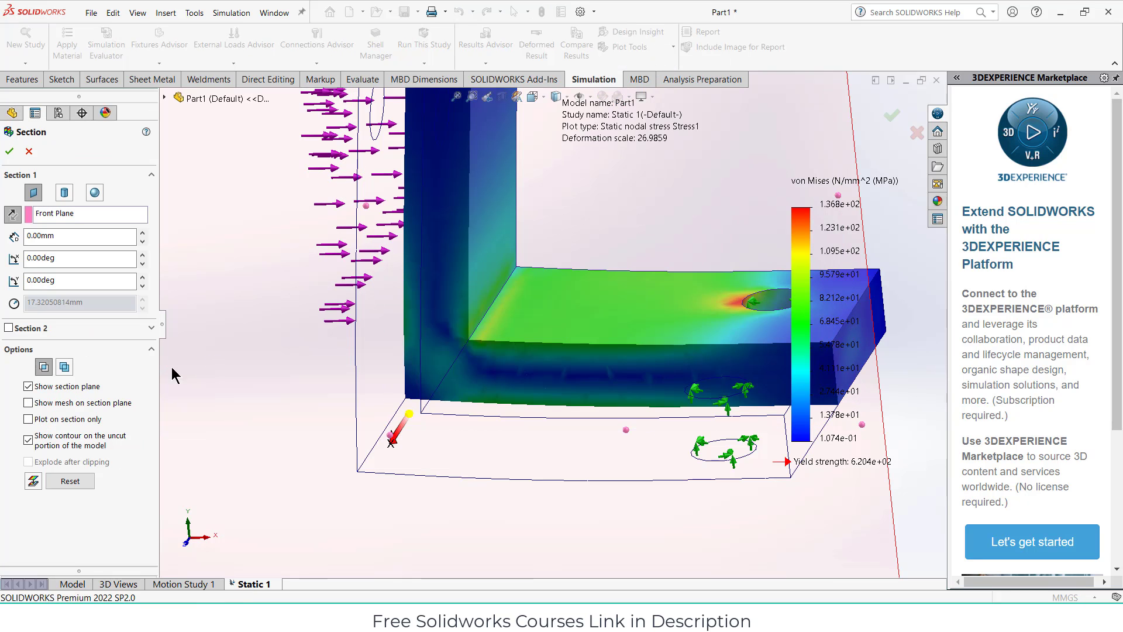
pyautogui.click(65, 193)
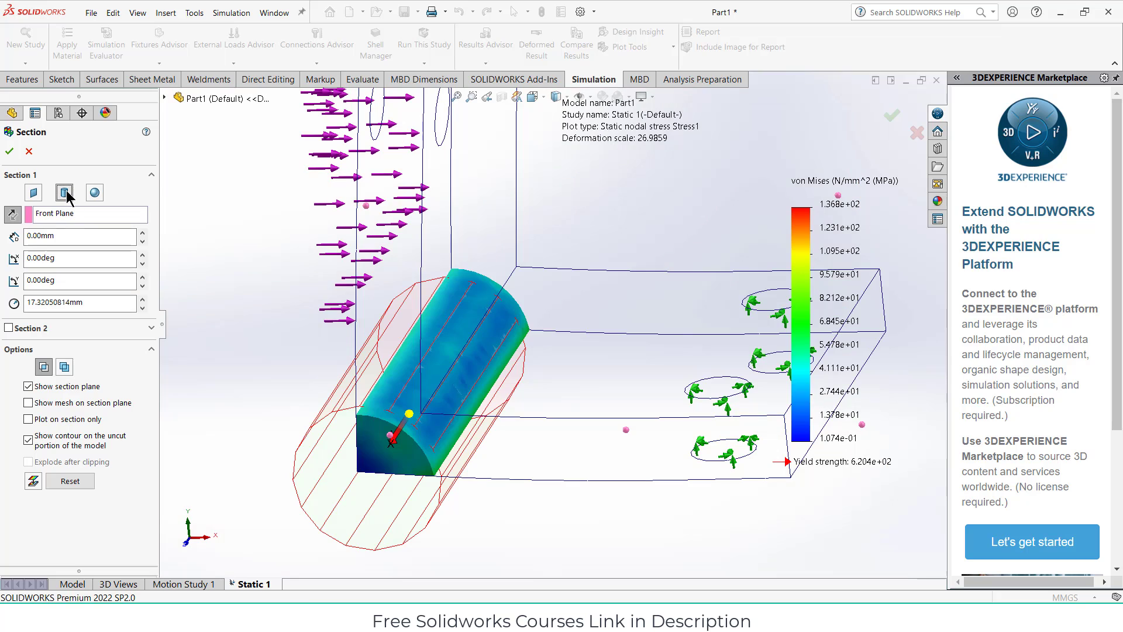
pyautogui.click(29, 152)
pyautogui.click(673, 47)
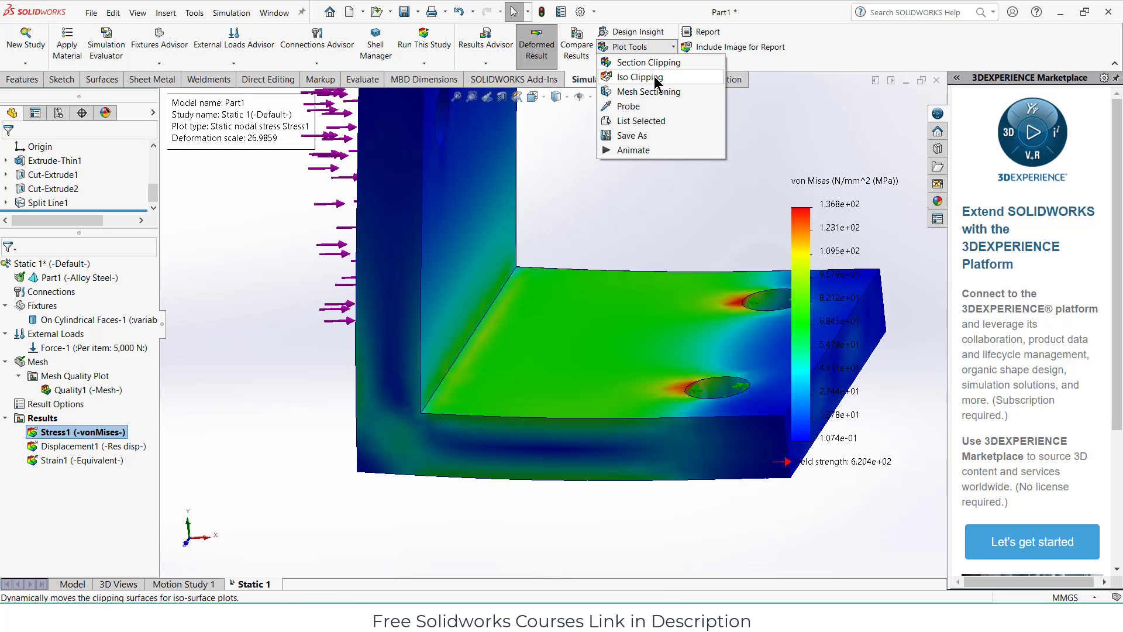
pyautogui.press('Escape')
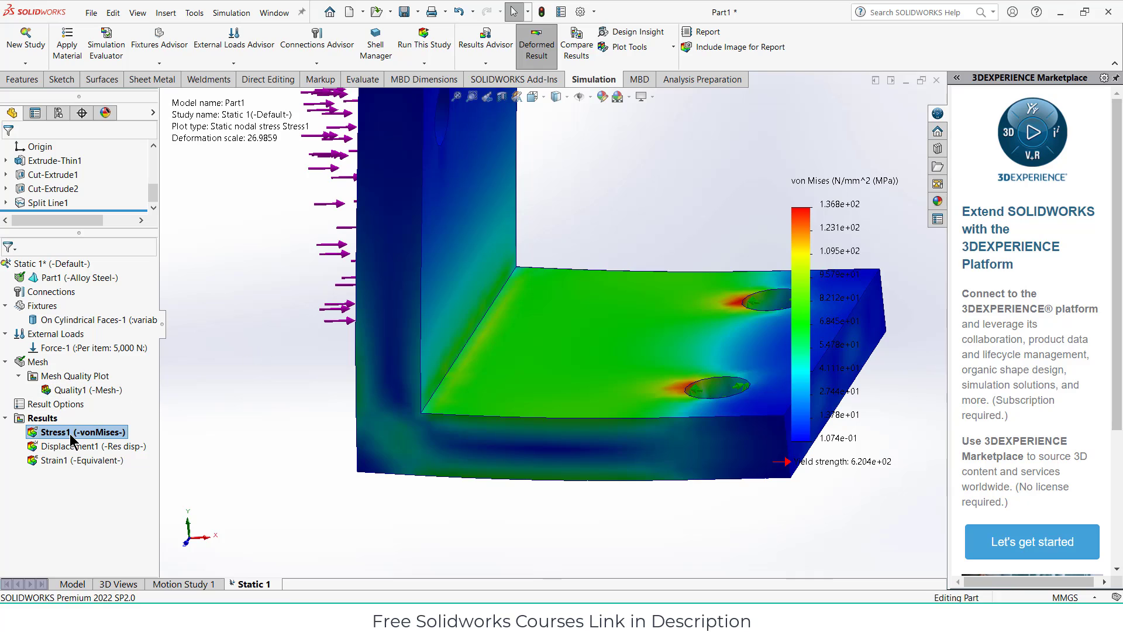
# - Animate the von Mises stress plot, review the Save as AVI file options, and close the animation
pyautogui.rightClick(71, 435)
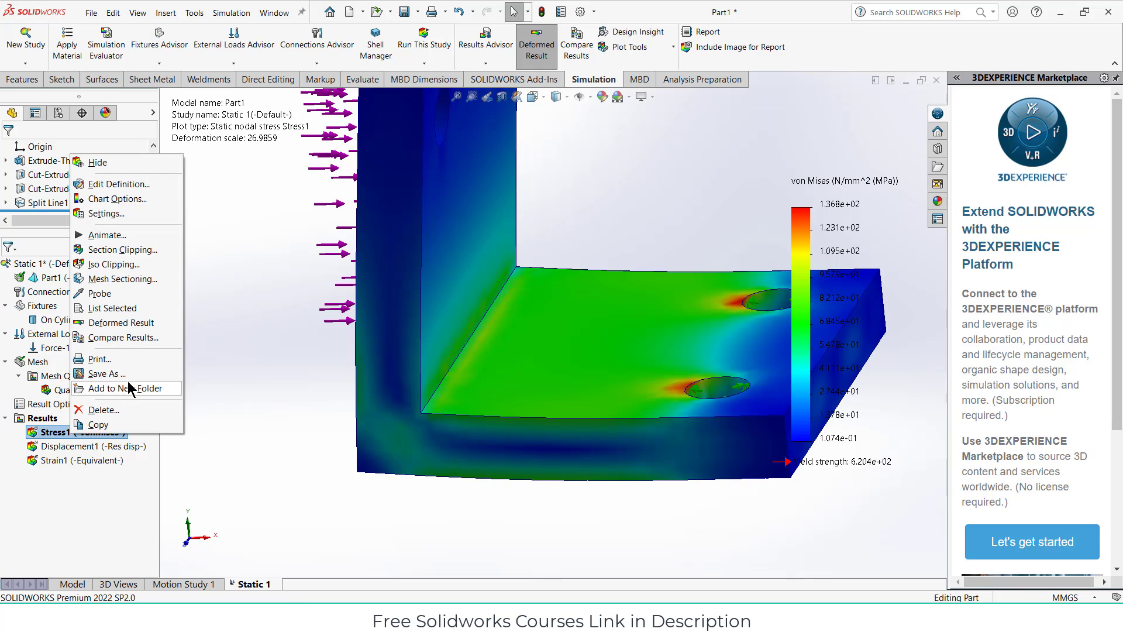
pyautogui.click(120, 235)
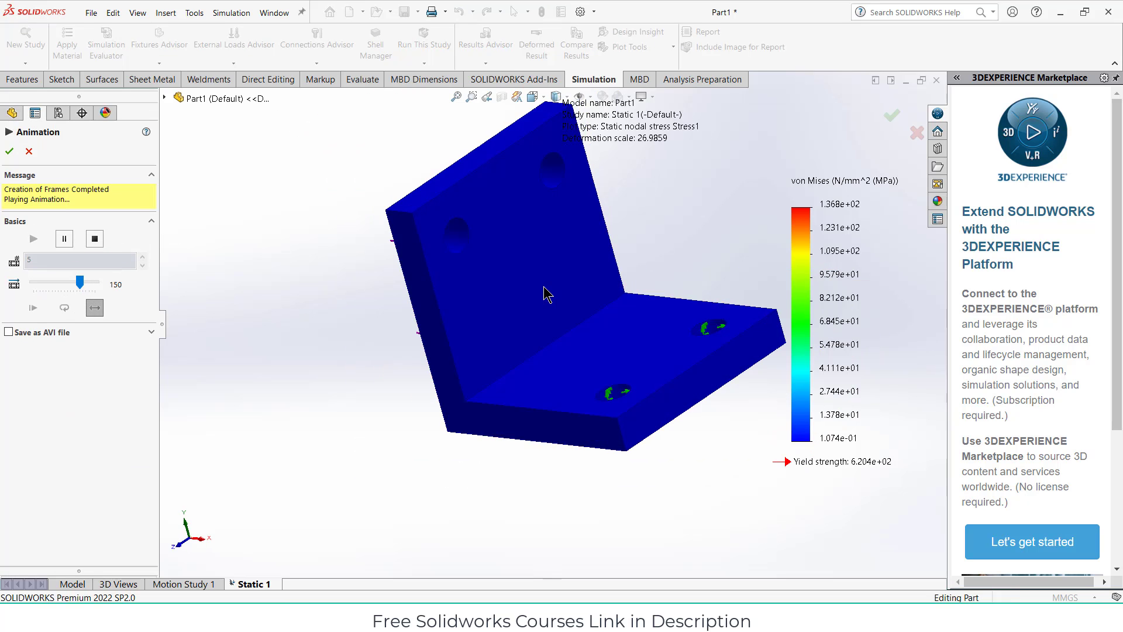
pyautogui.click(8, 332)
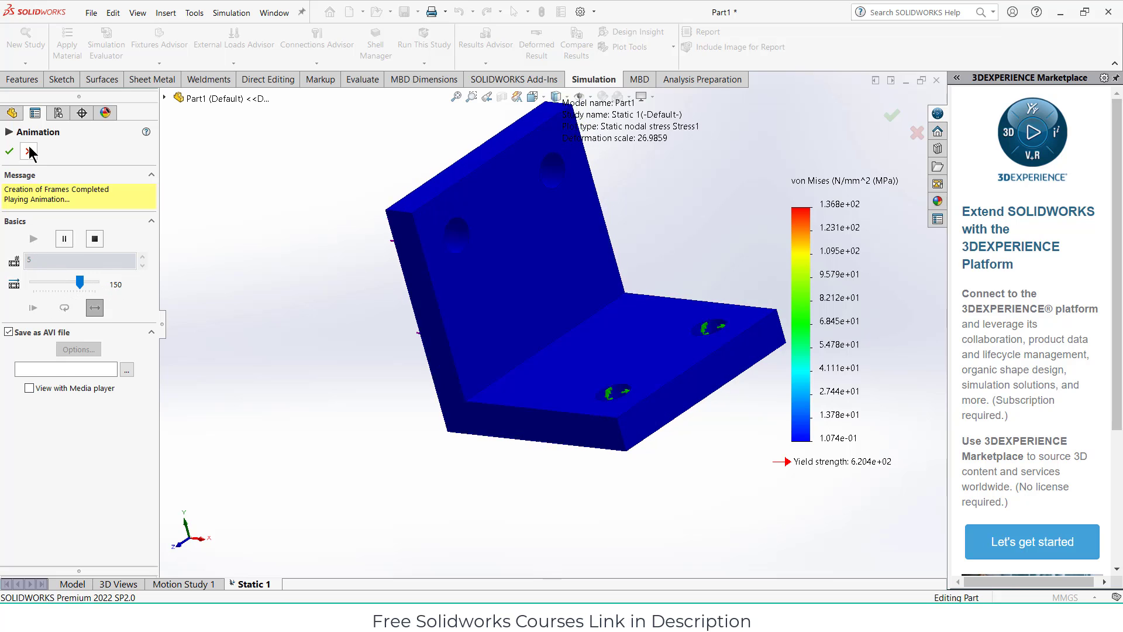
pyautogui.click(9, 151)
# - Show the resultant displacement plot and animate it, watching the bracket deform from the side
pyautogui.rightClick(62, 449)
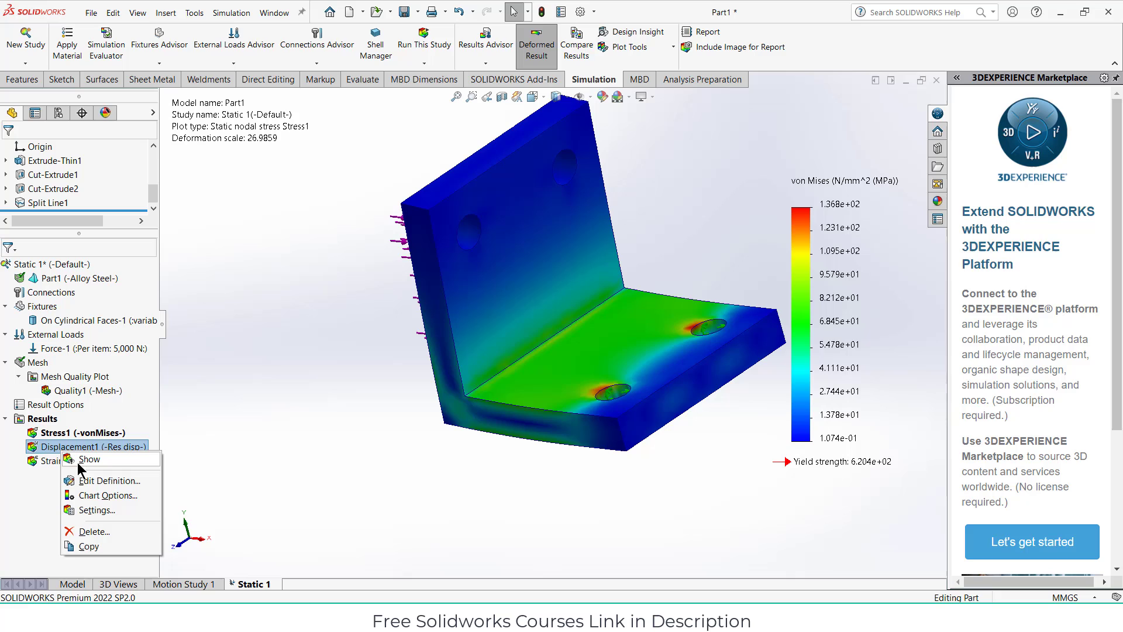
pyautogui.click(88, 459)
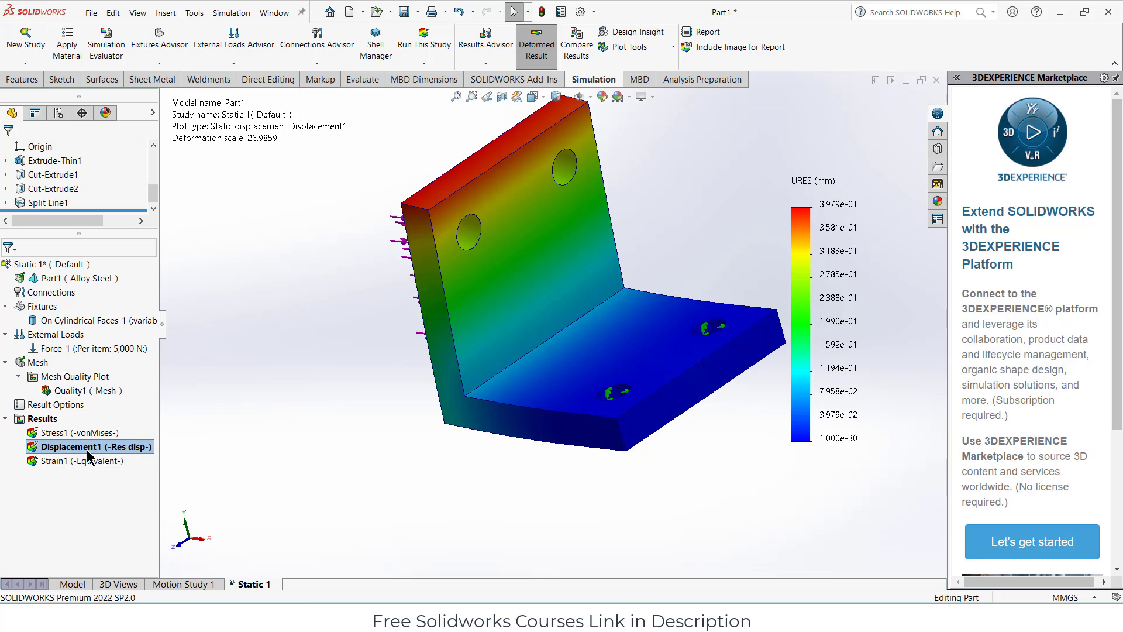
pyautogui.rightClick(89, 447)
pyautogui.click(126, 250)
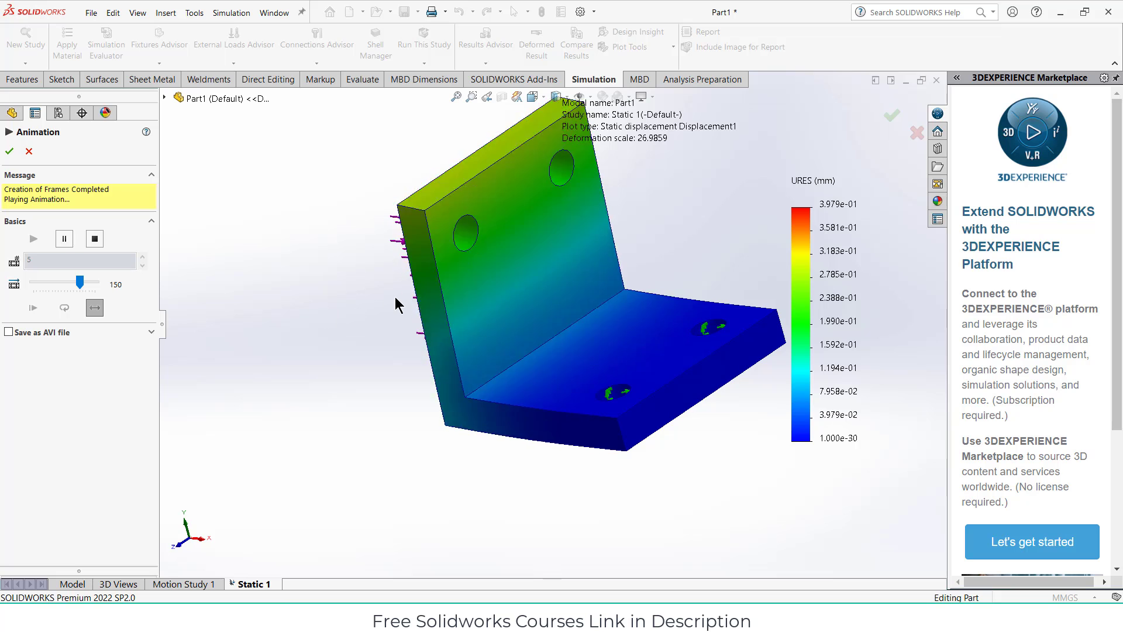
pyautogui.moveTo(396, 300); pyautogui.dragTo(695, 279, button='middle')
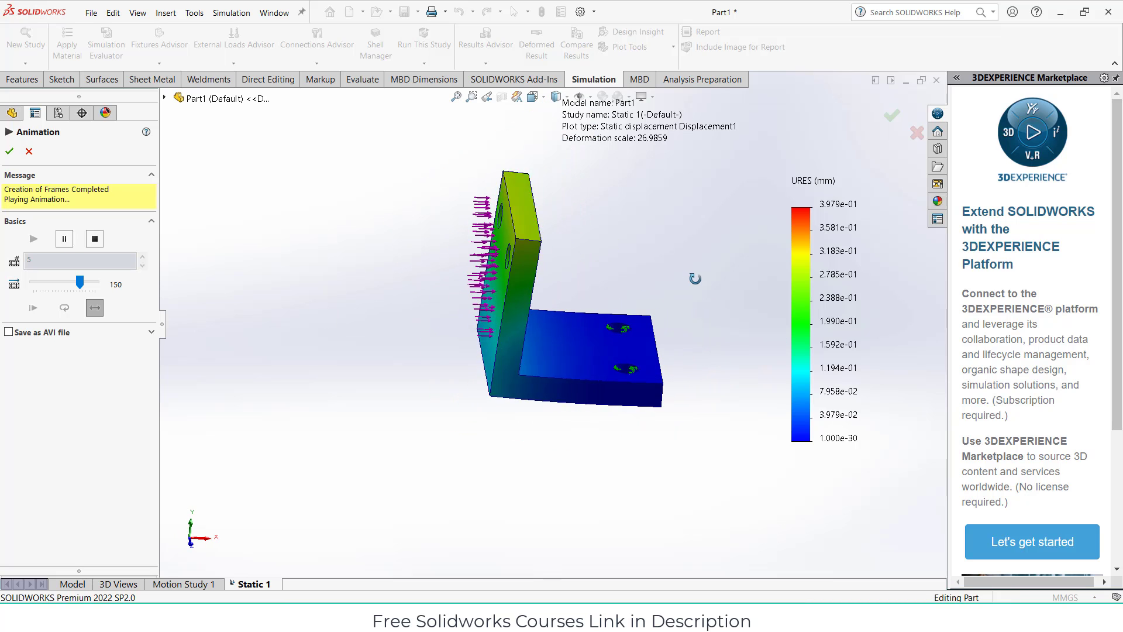